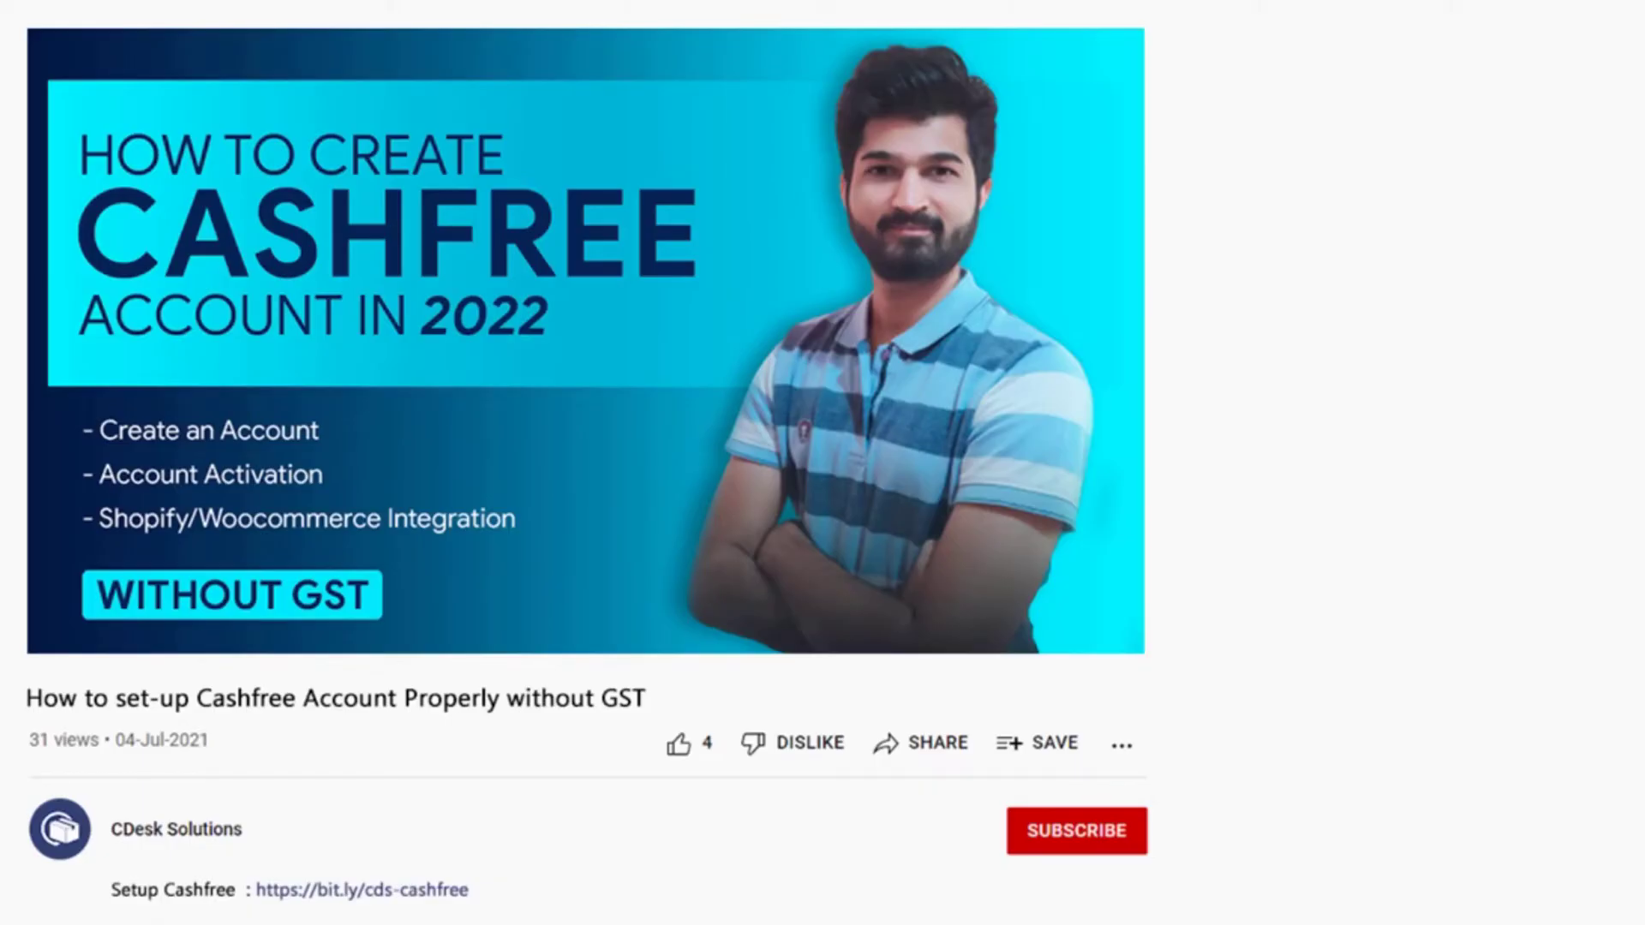
pyautogui.scroll(-2, 588, 456)
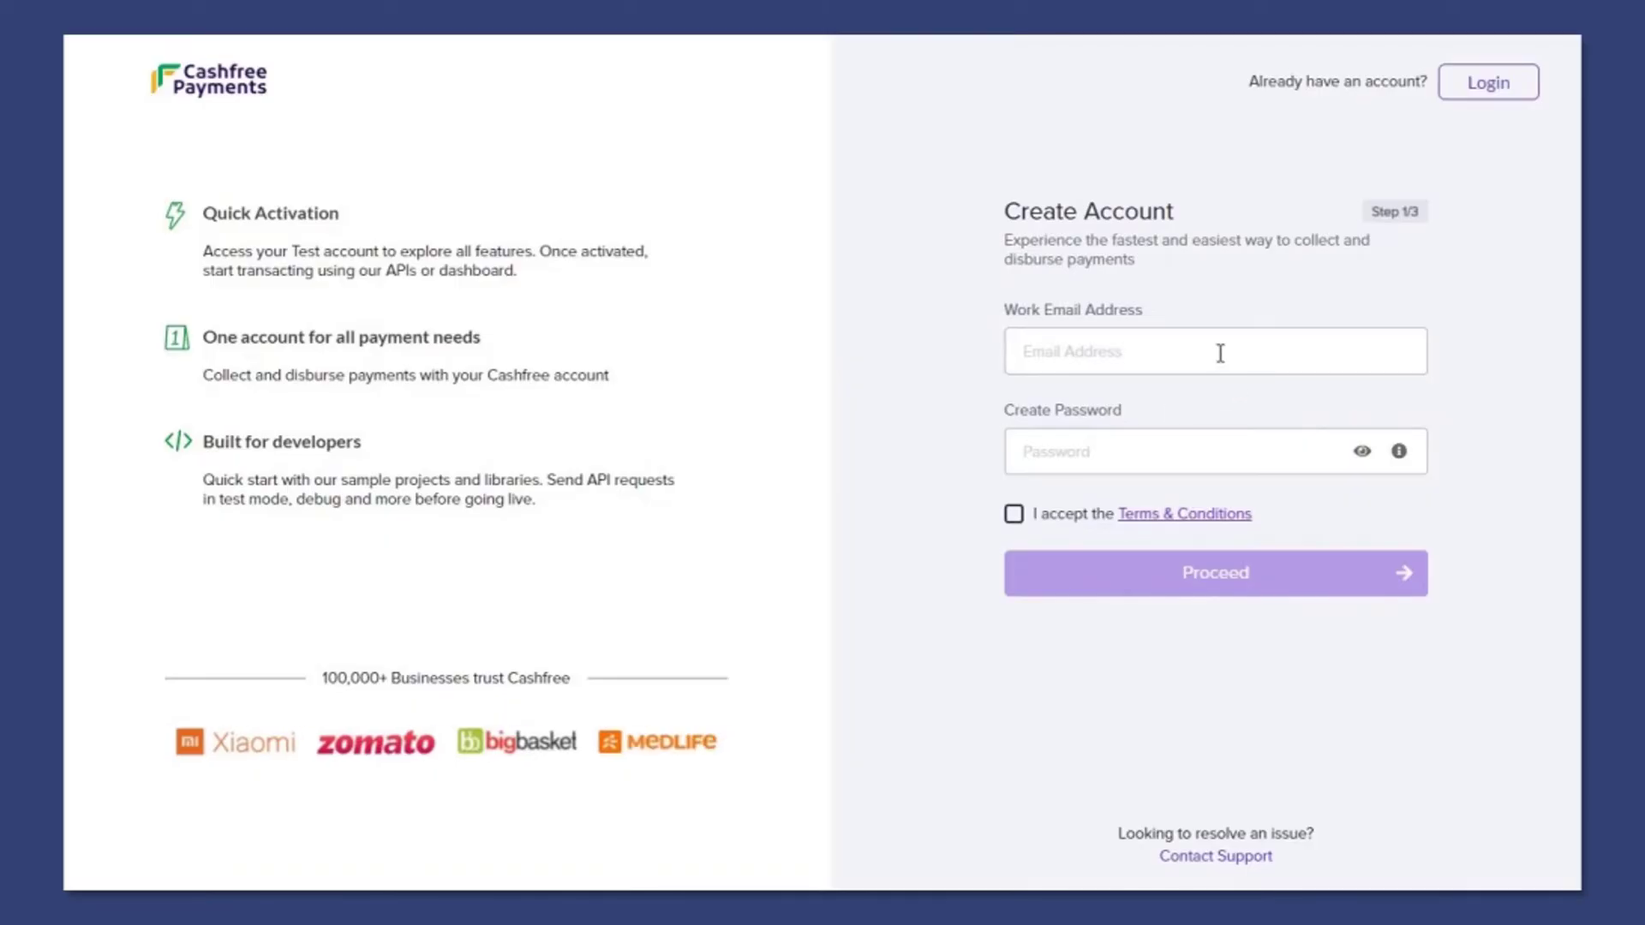
# Step: Create the account with a work email and password, accepting the terms, and save the login
pyautogui.click(1219, 354)
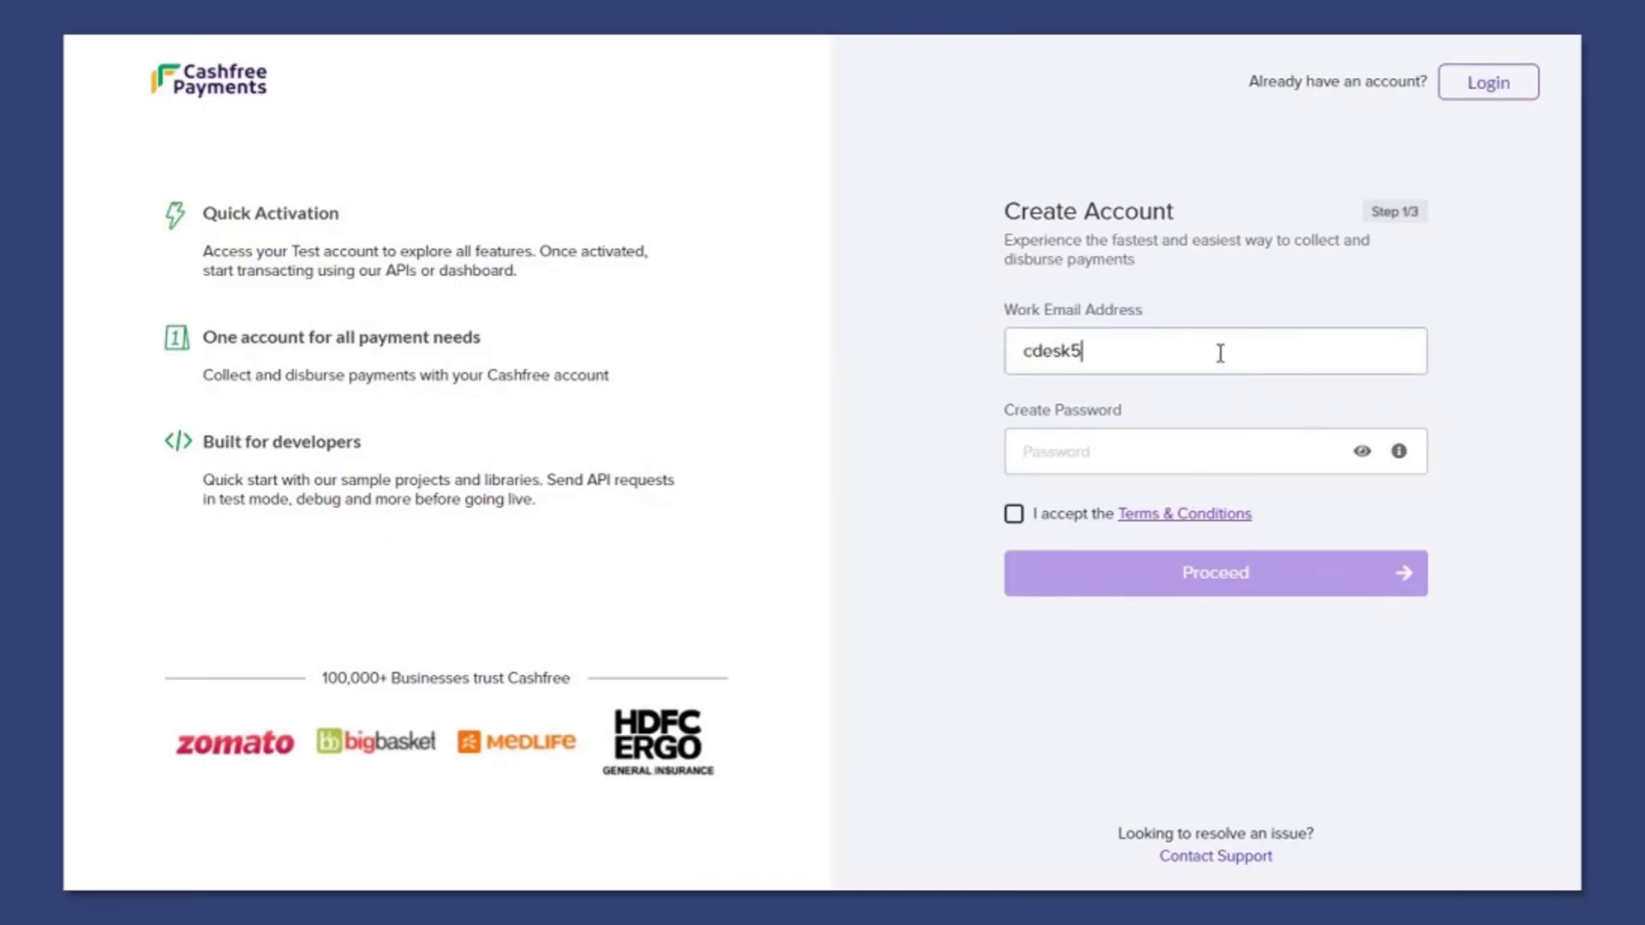
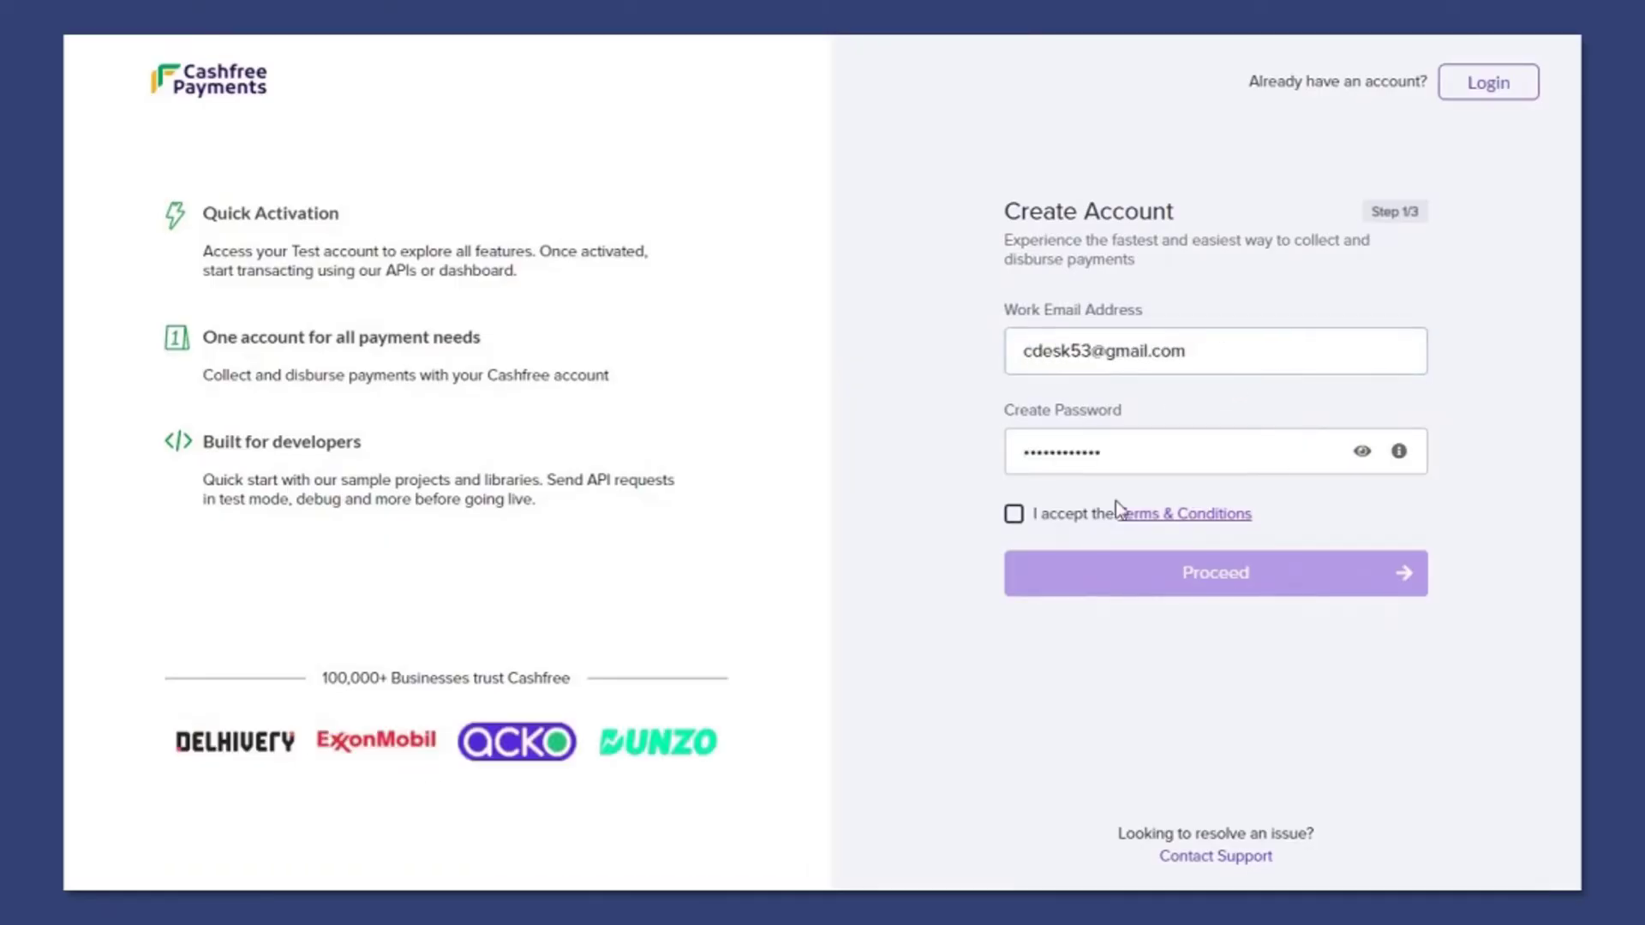
pyautogui.click(1014, 514)
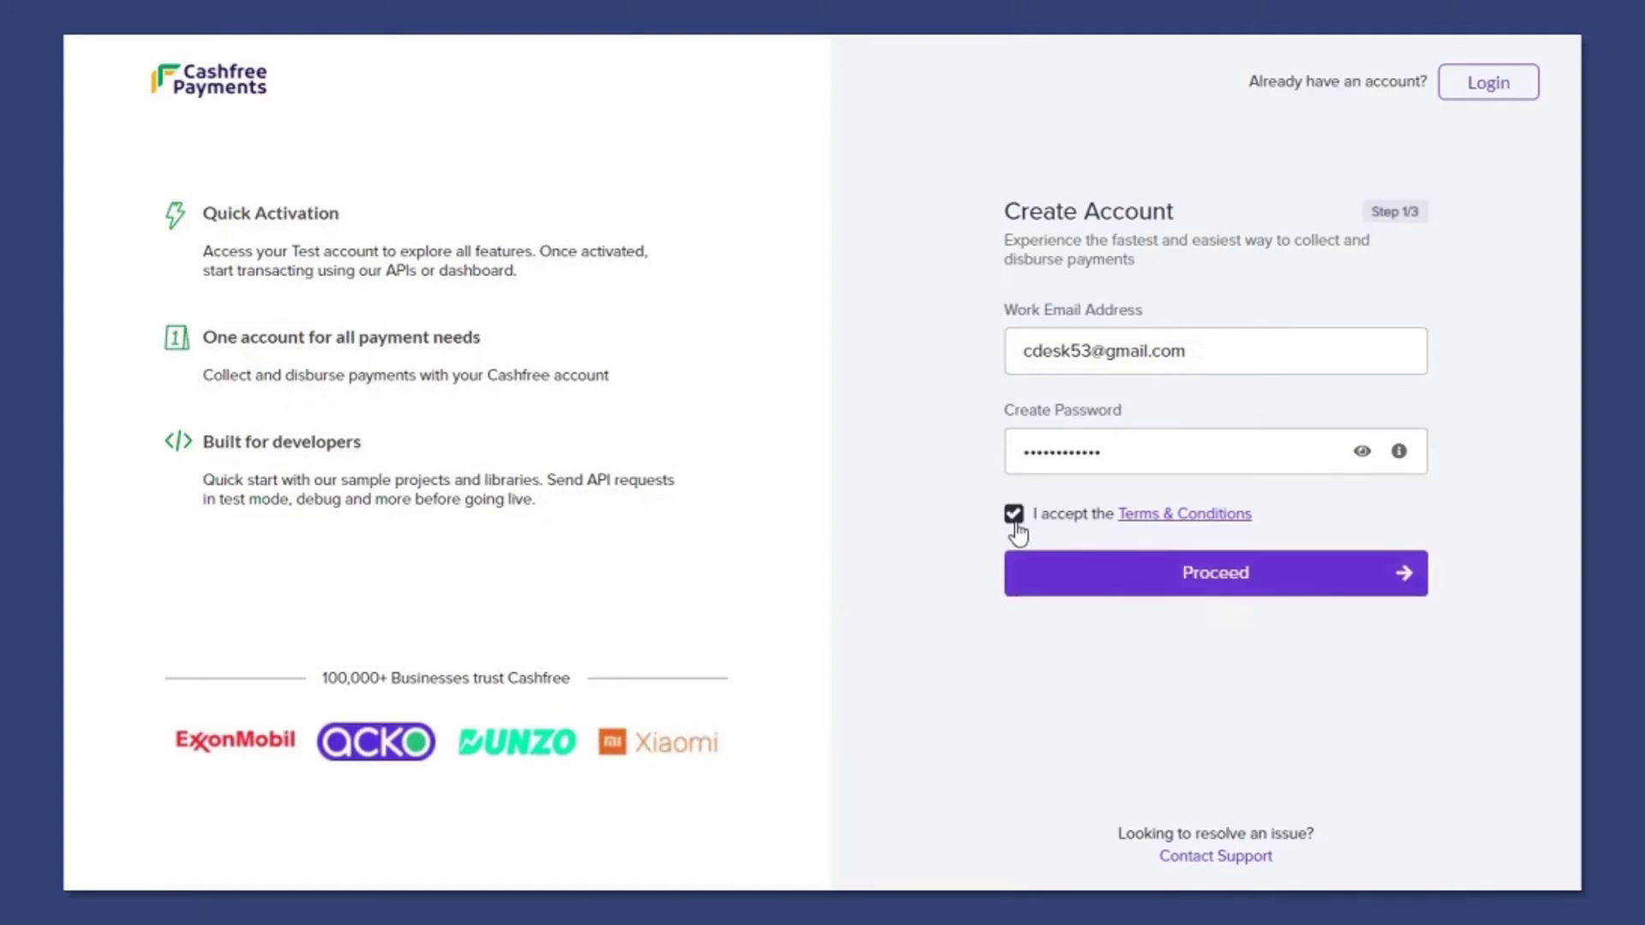
pyautogui.click(1314, 577)
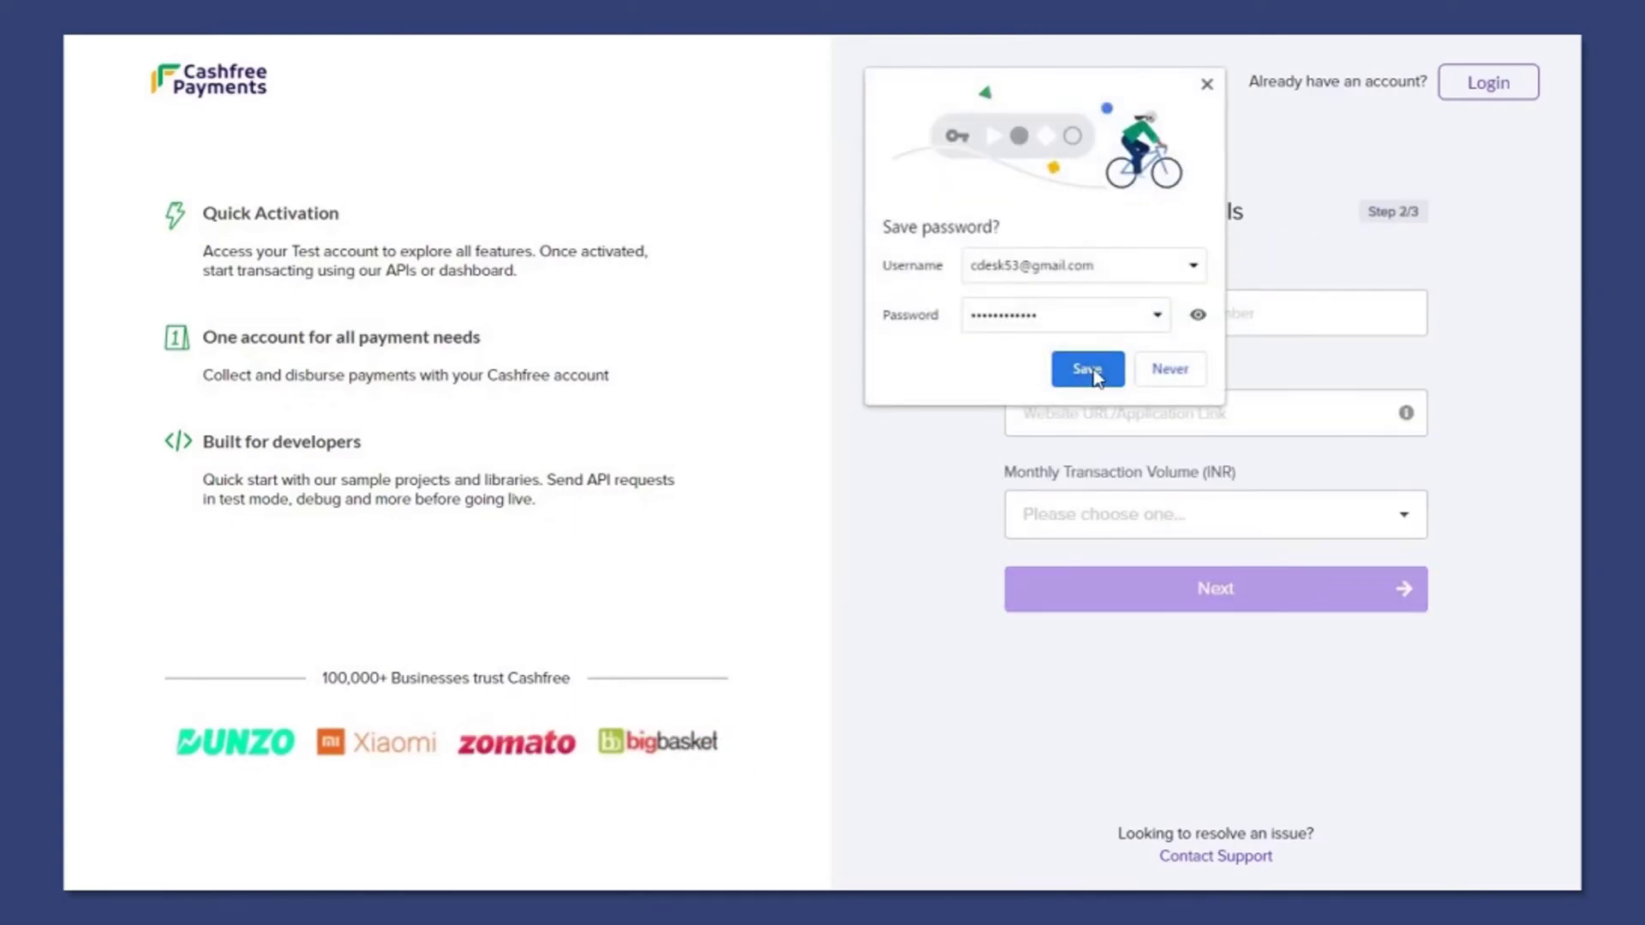
pyautogui.click(1095, 371)
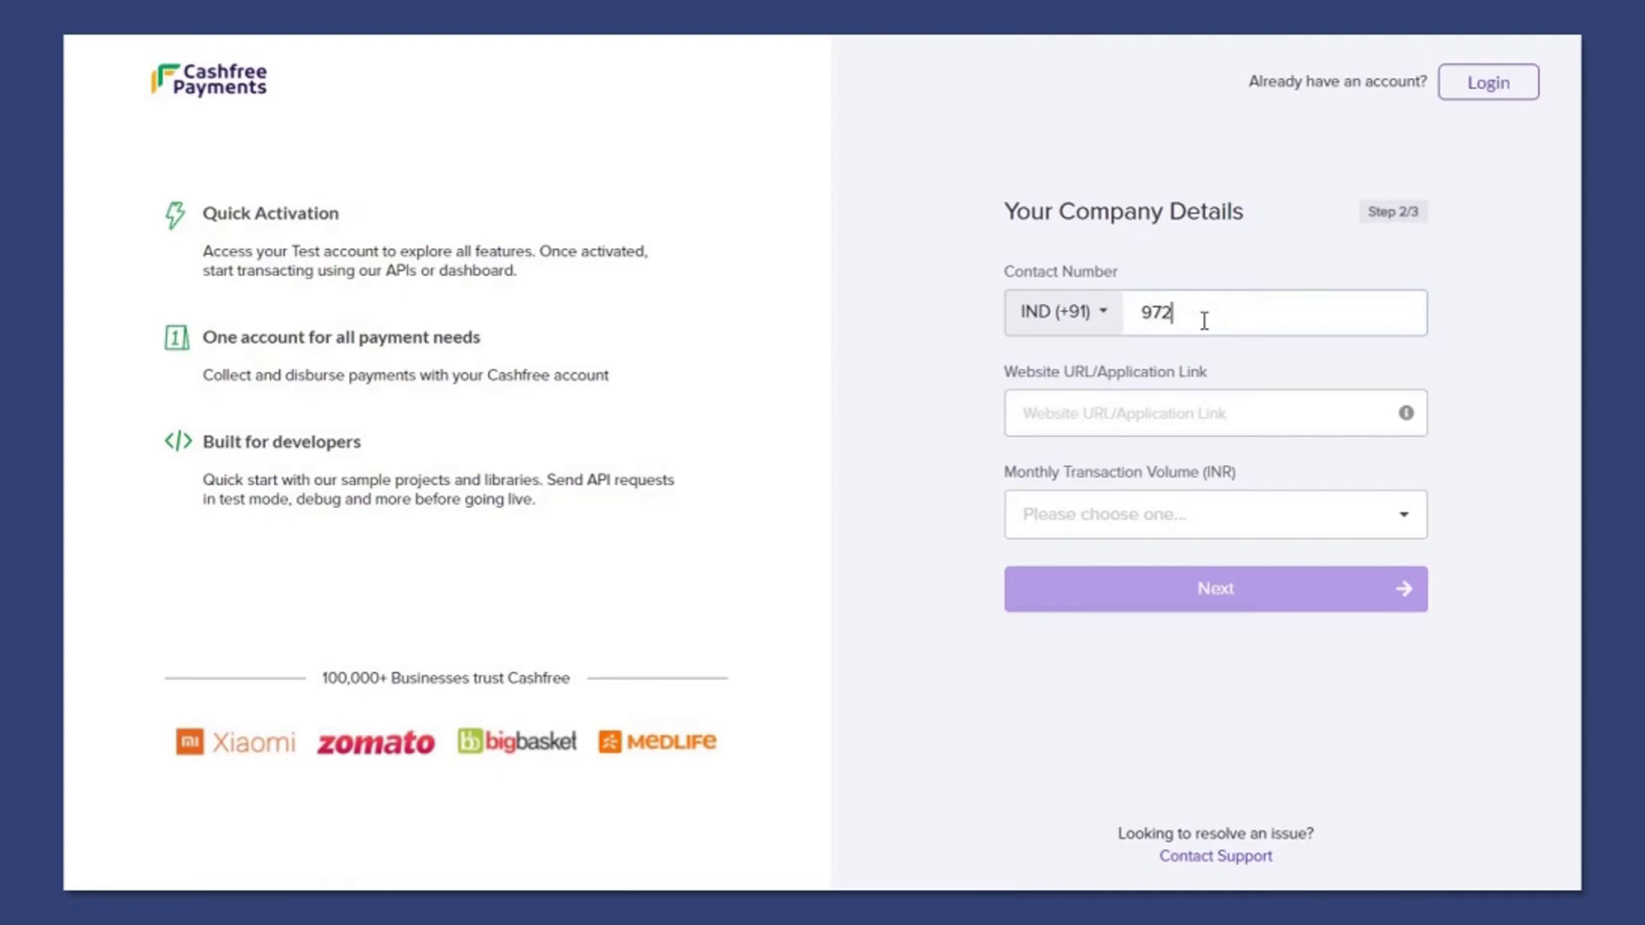
# Step: Enter contact number and website URL, pick 'Less than 1 Lac' volume, and choose Payment gateway
pyautogui.press('Tab')
pyautogui.write('drops')
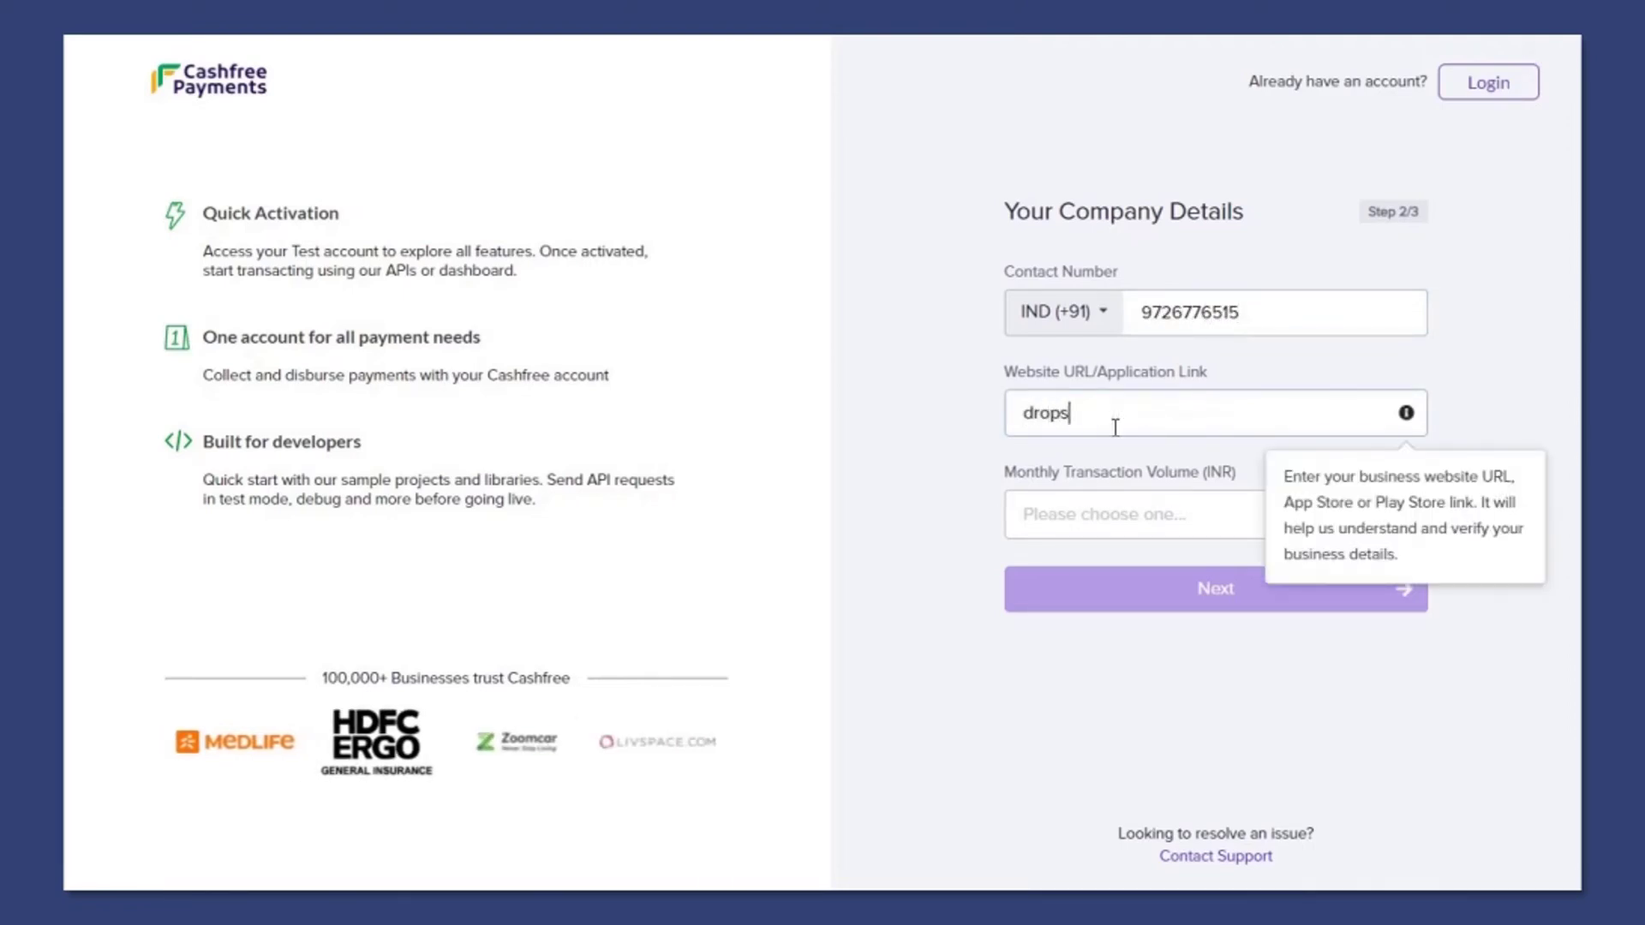
pyautogui.write('hip.cdesks')
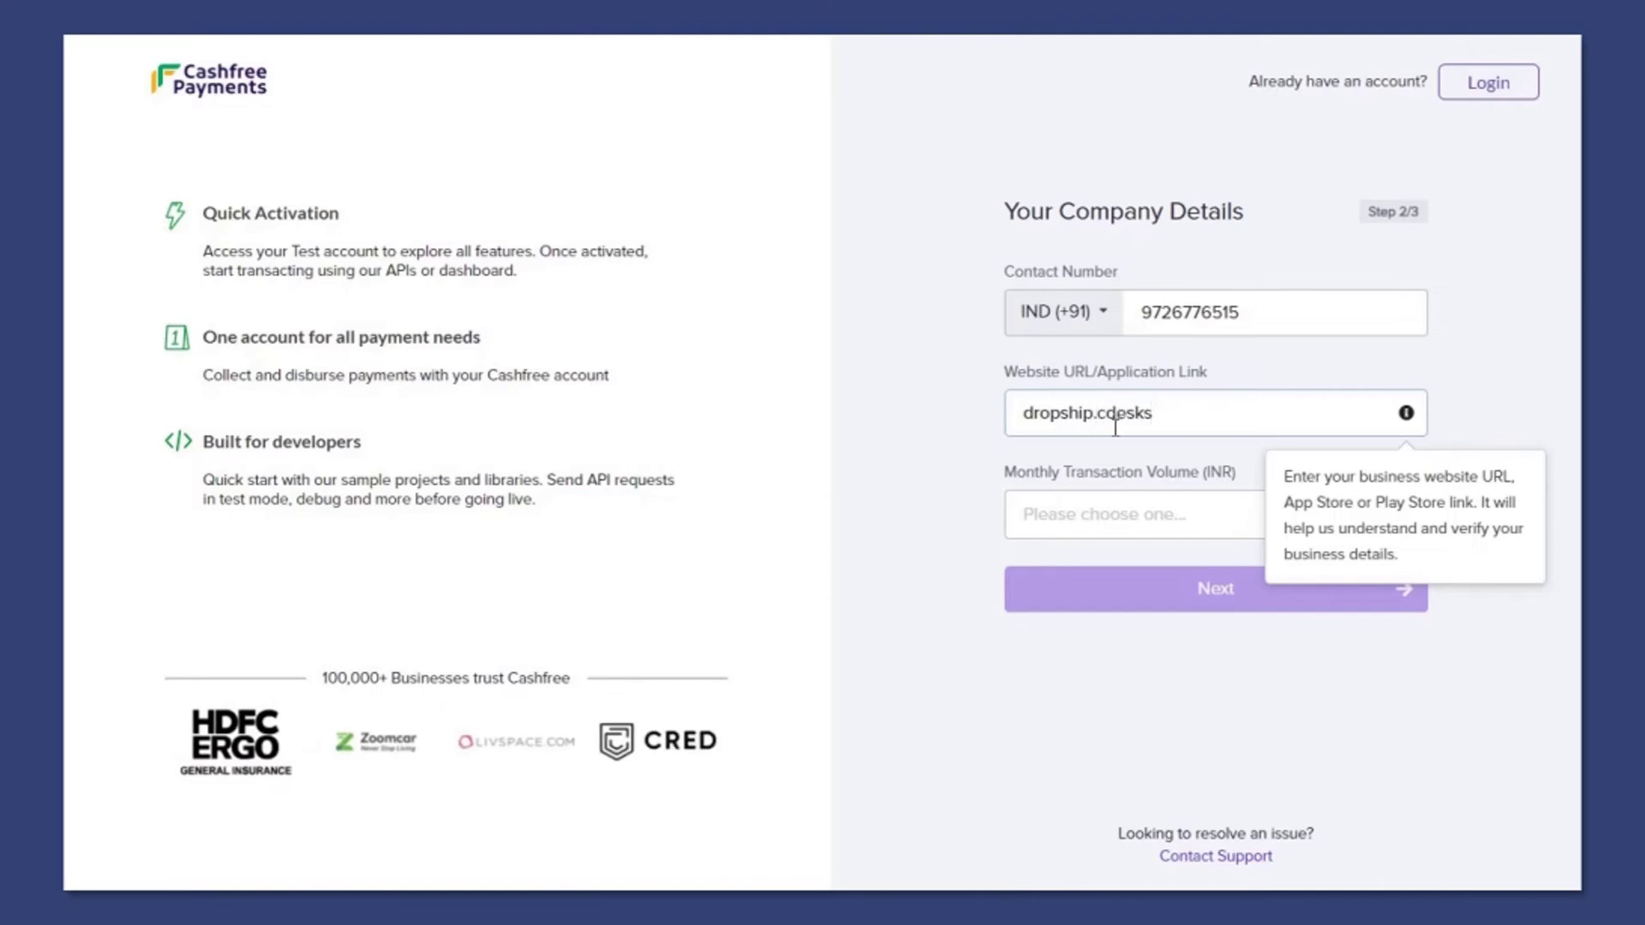
pyautogui.write('olutions.com')
pyautogui.press('Tab')
pyautogui.click(1095, 612)
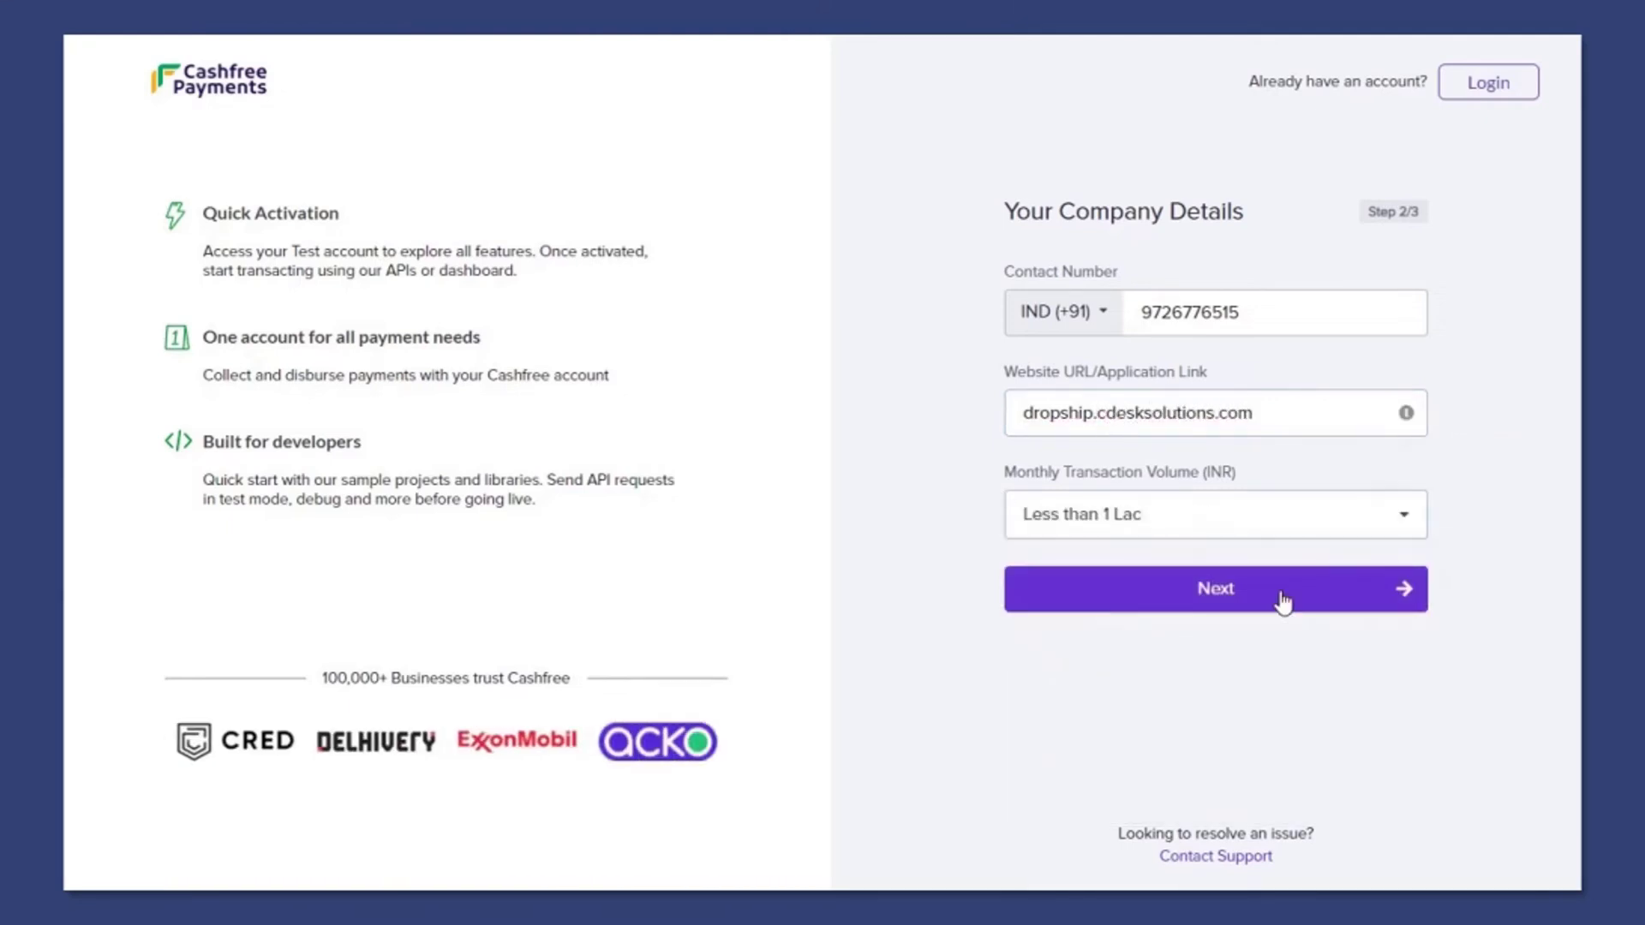
pyautogui.click(1284, 601)
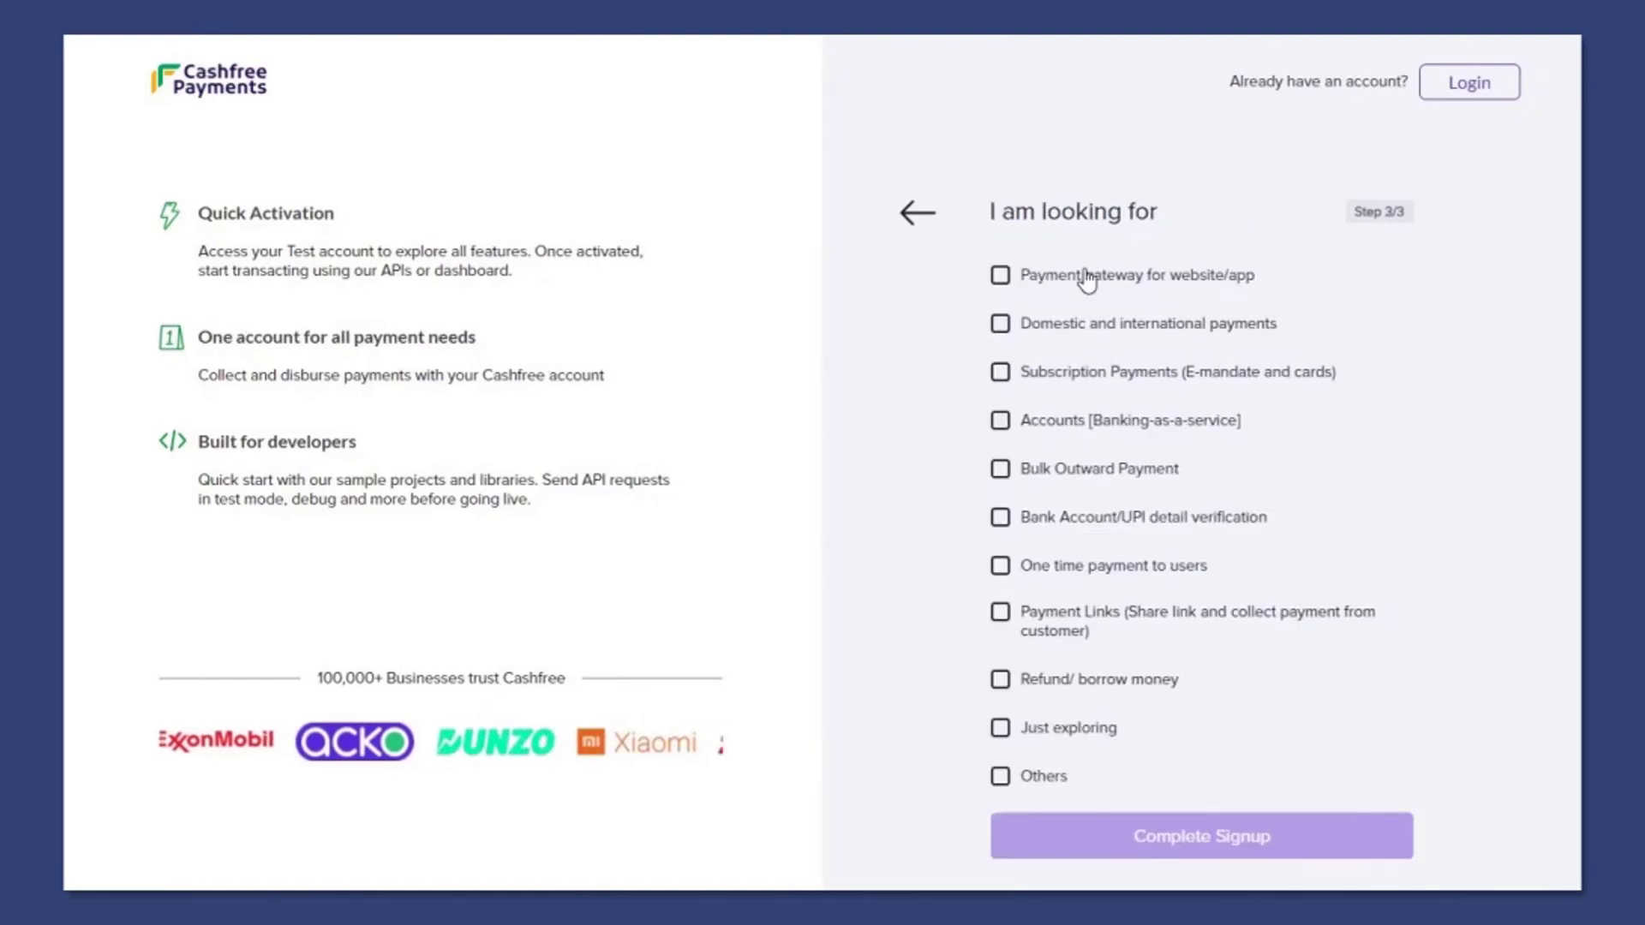
pyautogui.click(1085, 275)
pyautogui.scroll(-1, 1080, 414)
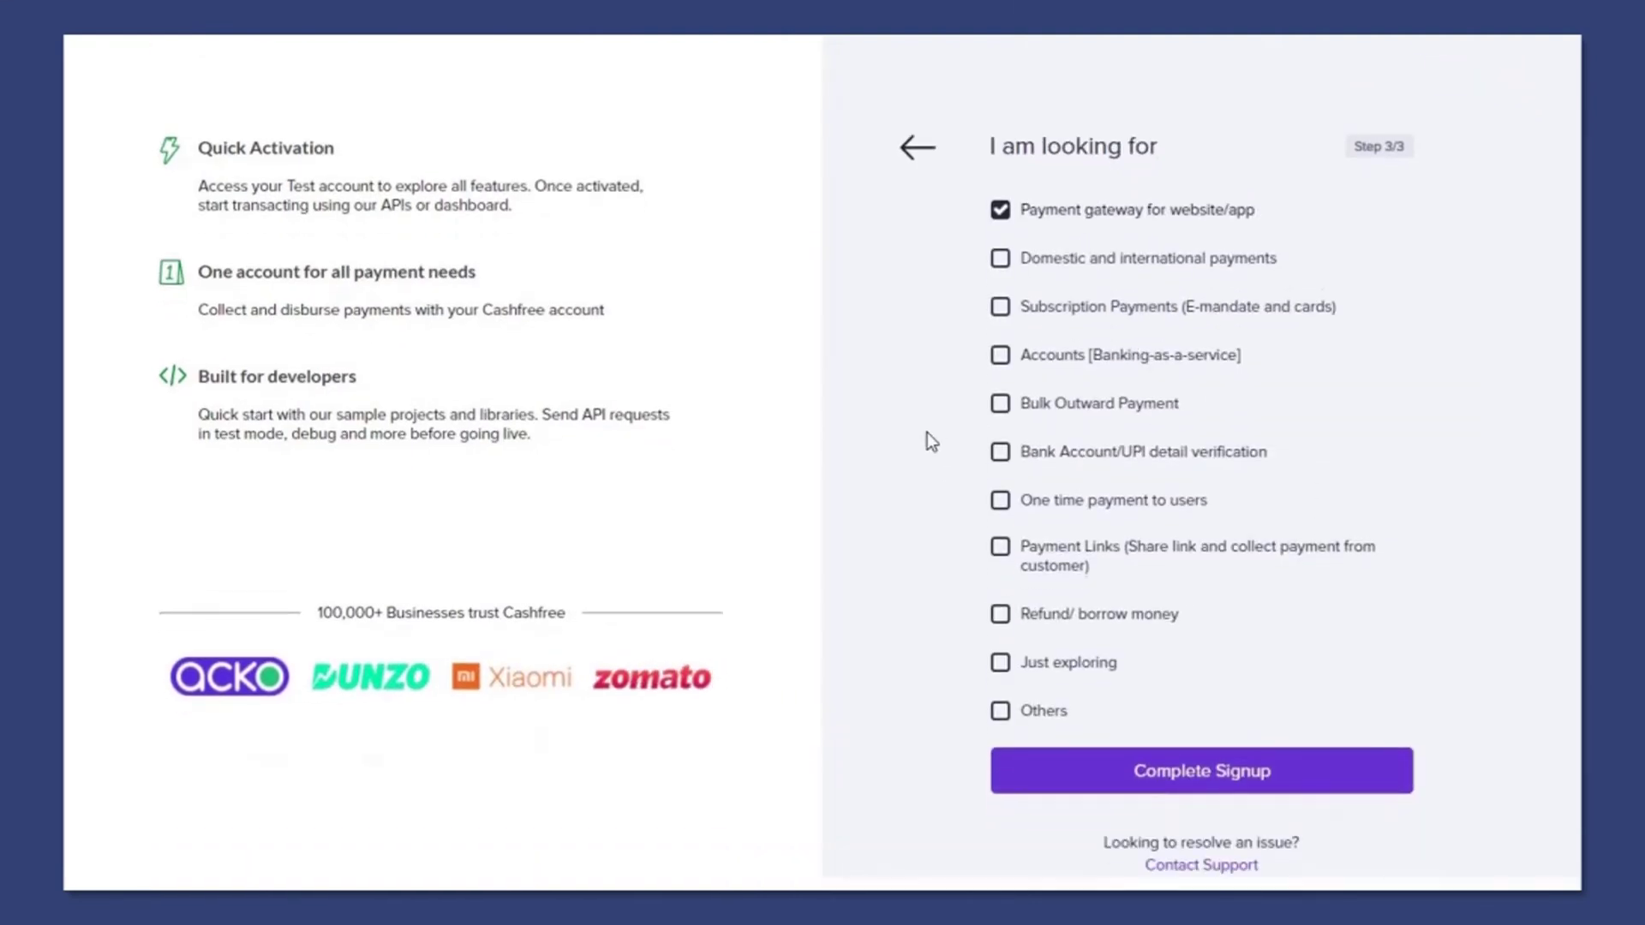
pyautogui.click(1329, 775)
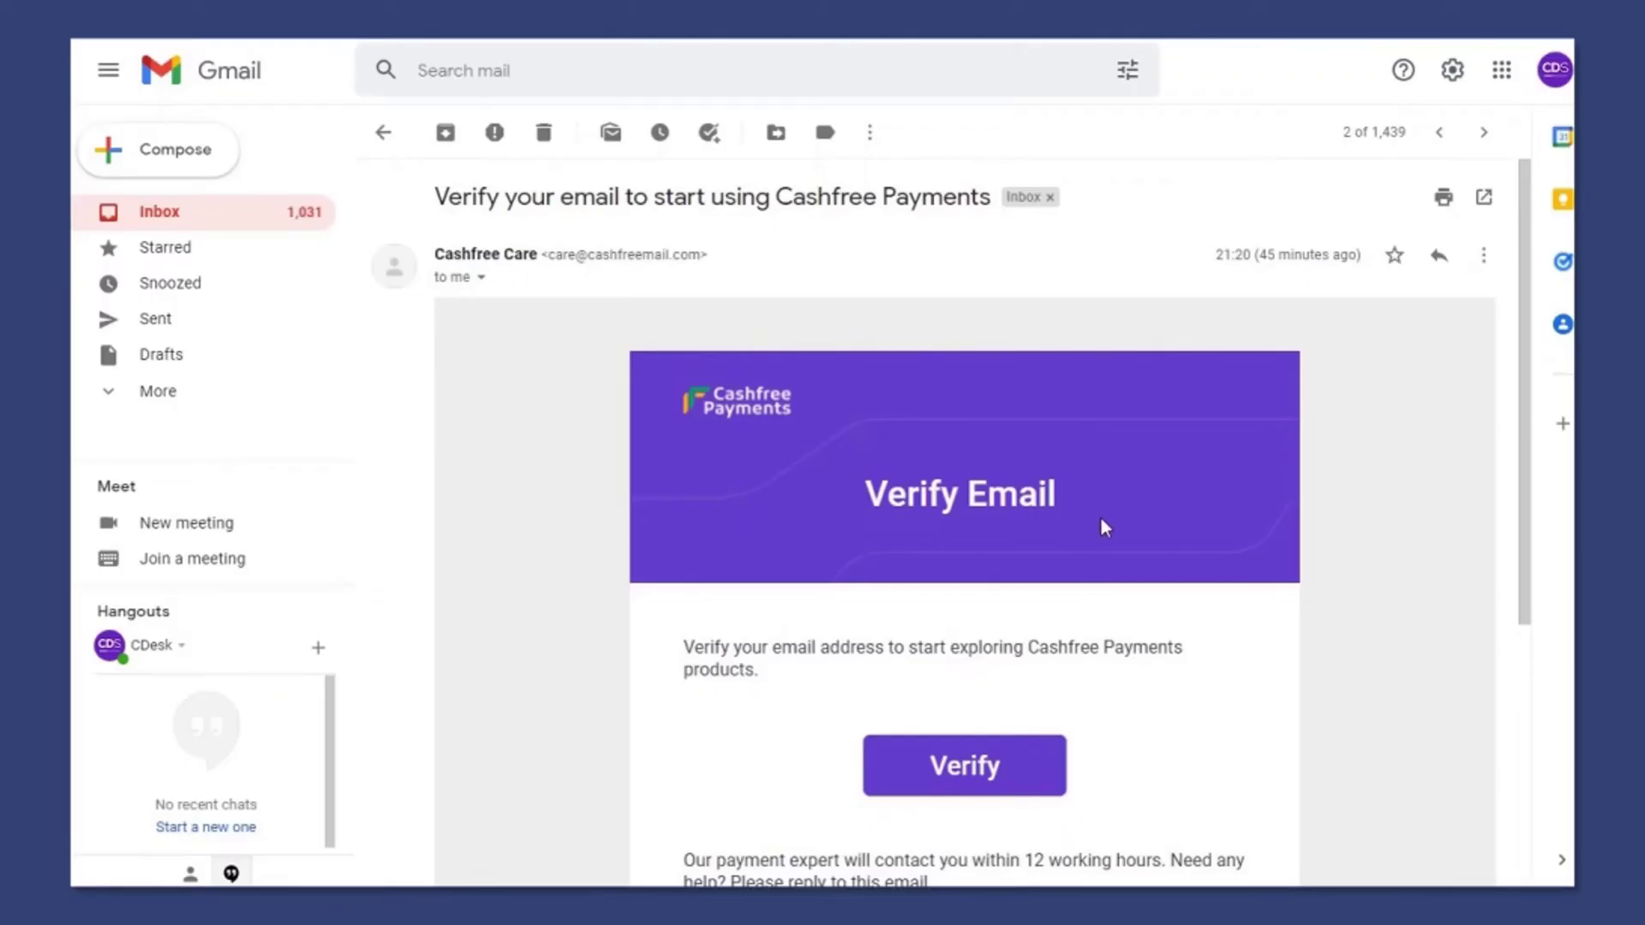
pyautogui.scroll(-2, 1102, 527)
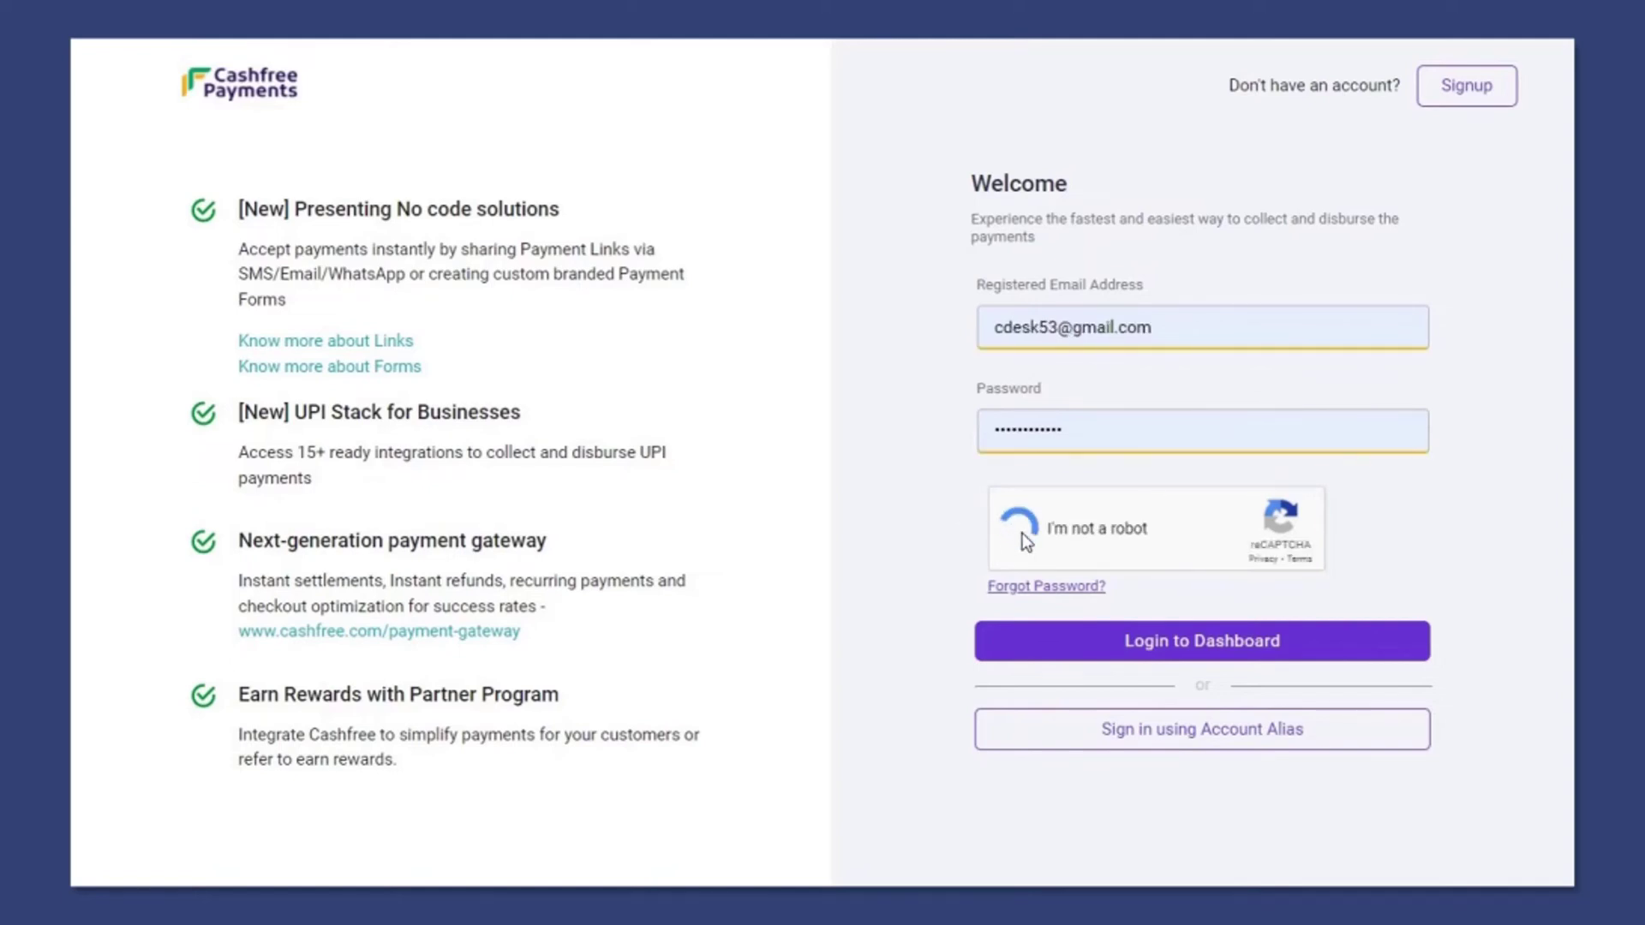
# Step: Pass the reCAPTCHA, log in to the dashboard, and start account activation
pyautogui.click(1022, 533)
pyautogui.click(1292, 650)
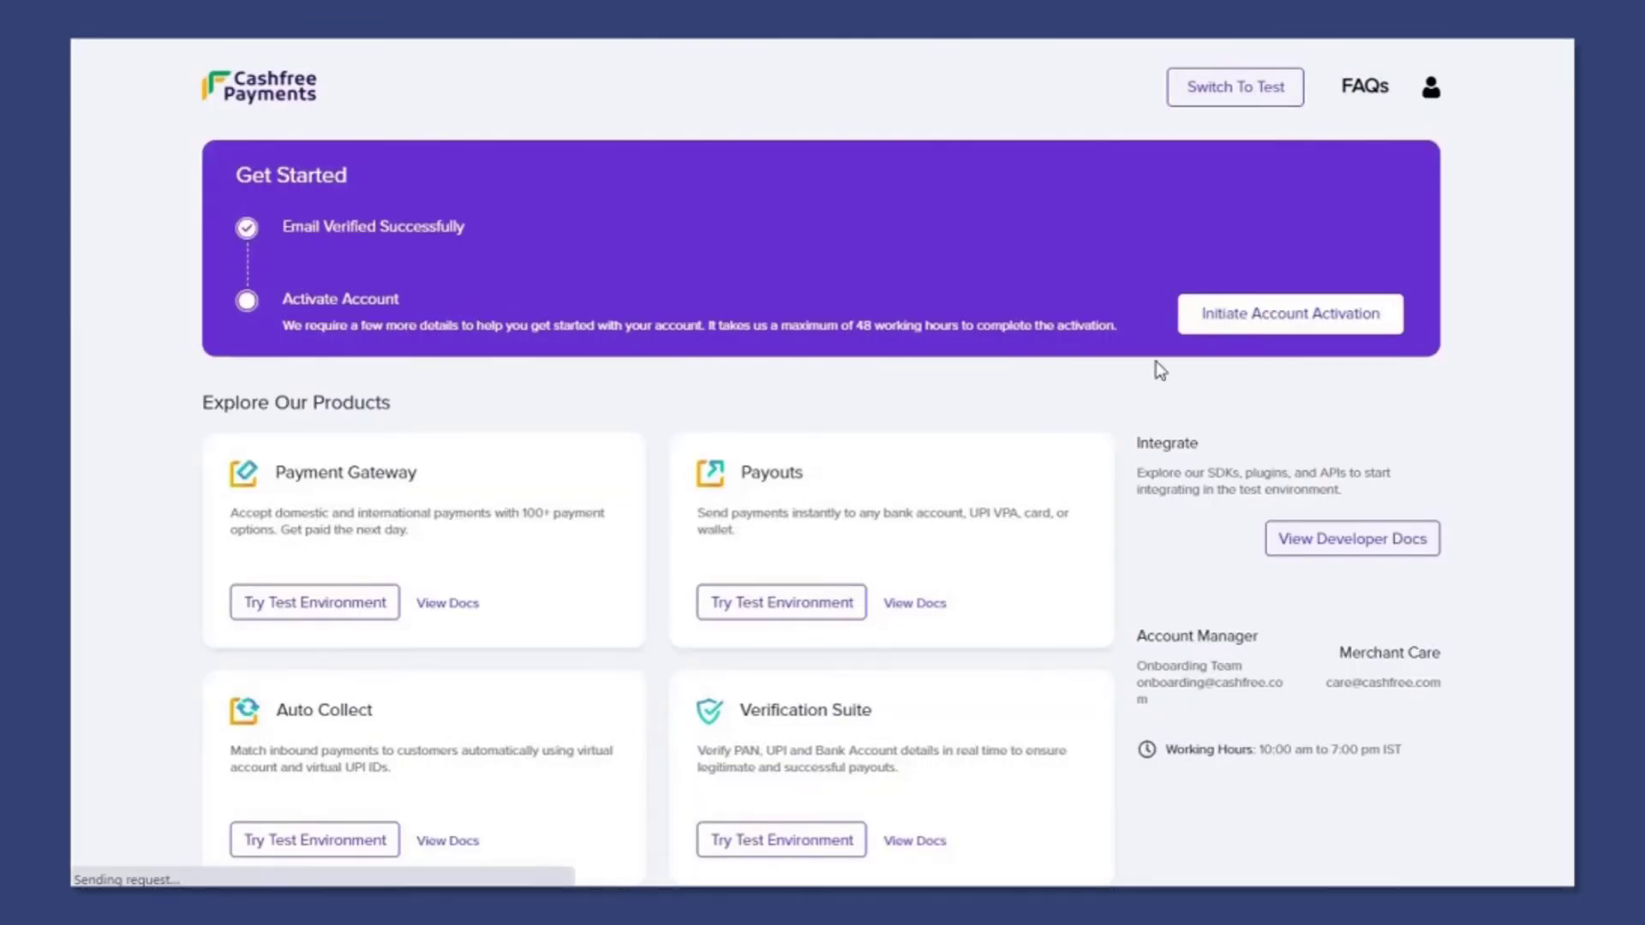
pyautogui.click(1394, 315)
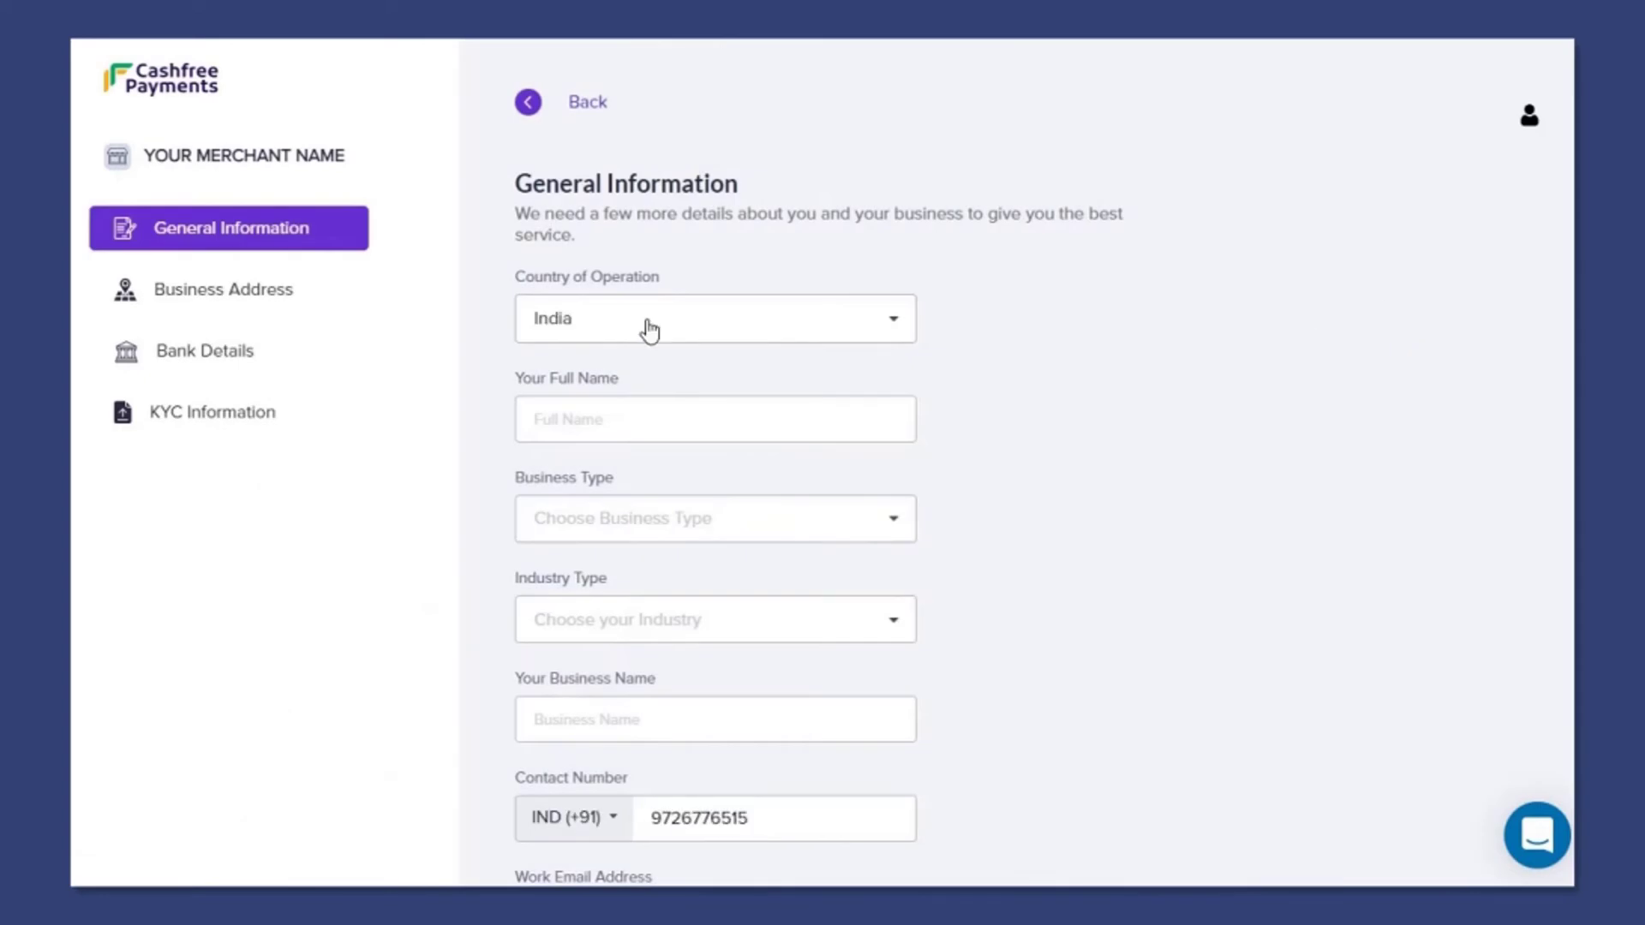
pyautogui.scroll(-2, 627, 314)
pyautogui.scroll(3, 626, 313)
# Step: Enter the full name and keep Individual as the business type
pyautogui.click(626, 371)
pyautogui.press('Tab')
pyautogui.click(626, 372)
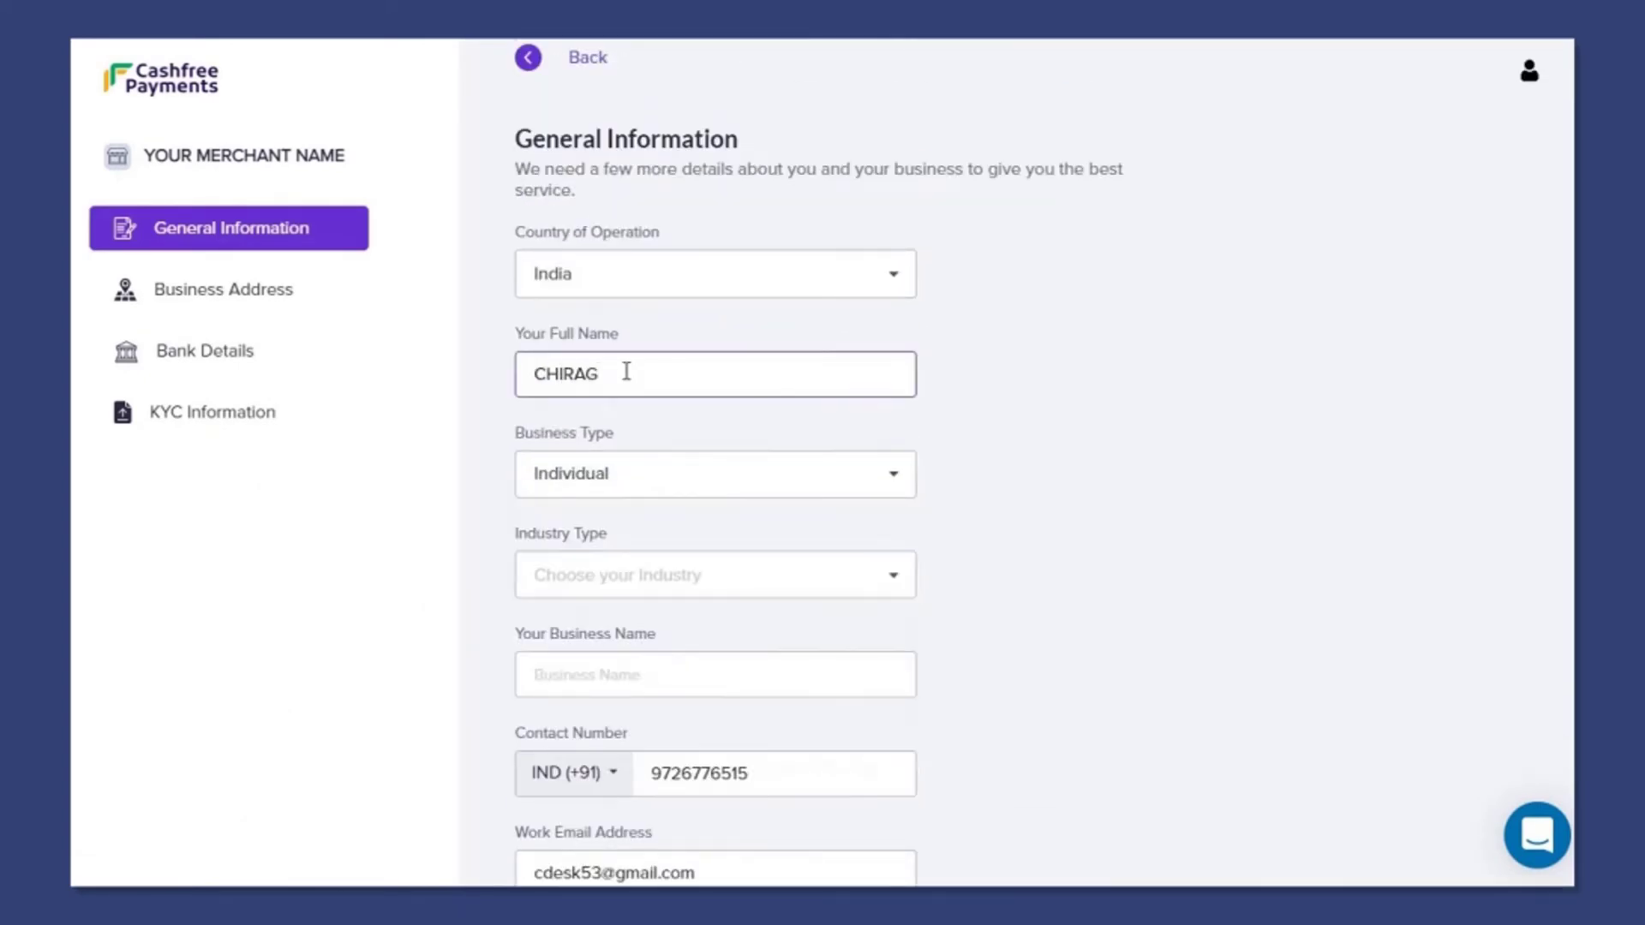
pyautogui.press('Tab')
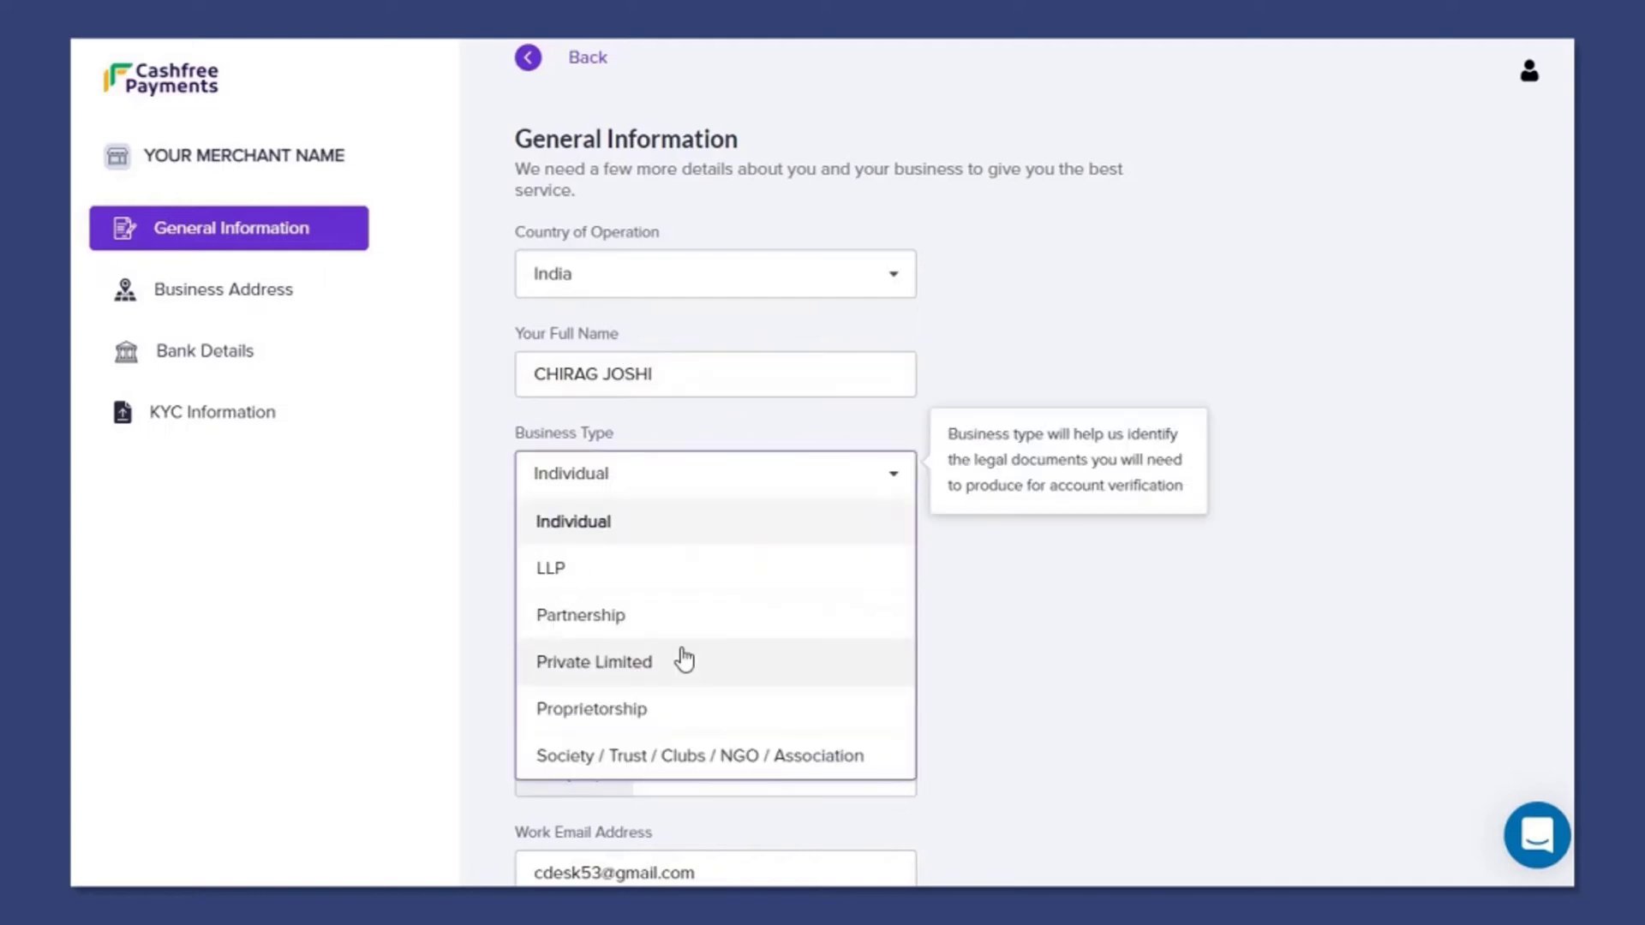
pyautogui.scroll(-1, 680, 661)
pyautogui.click(680, 424)
# Step: Choose Ecommerce, name the business CDesk Dropship, save, and mark GST address as same
pyautogui.click(650, 469)
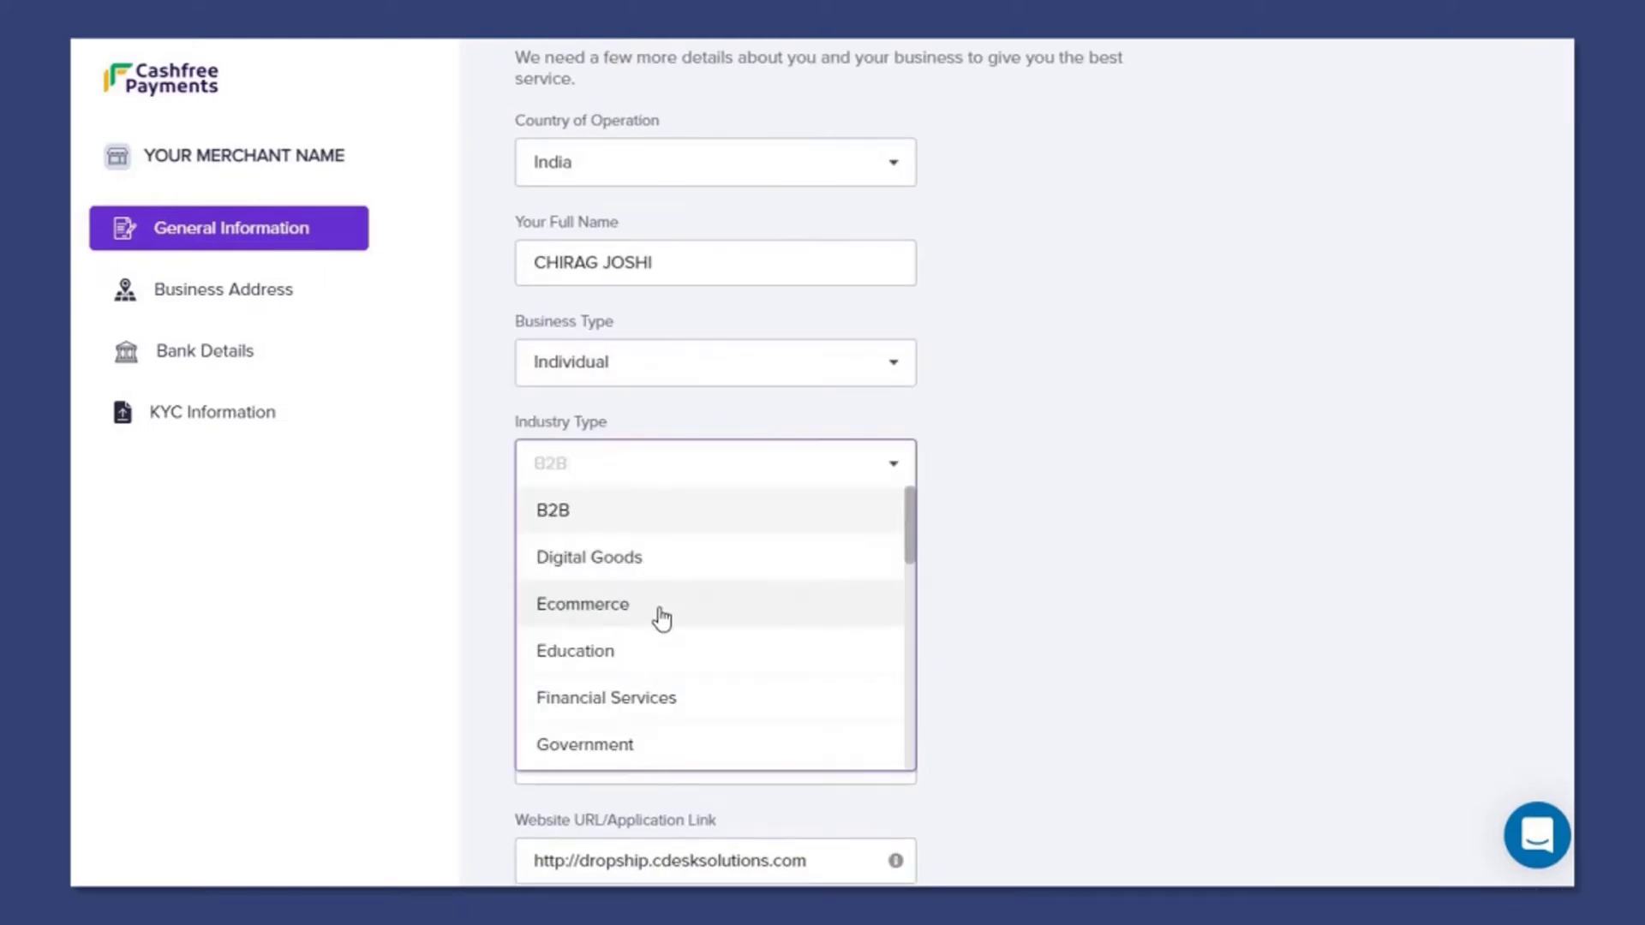
pyautogui.click(664, 605)
pyautogui.click(636, 565)
pyautogui.write('CD')
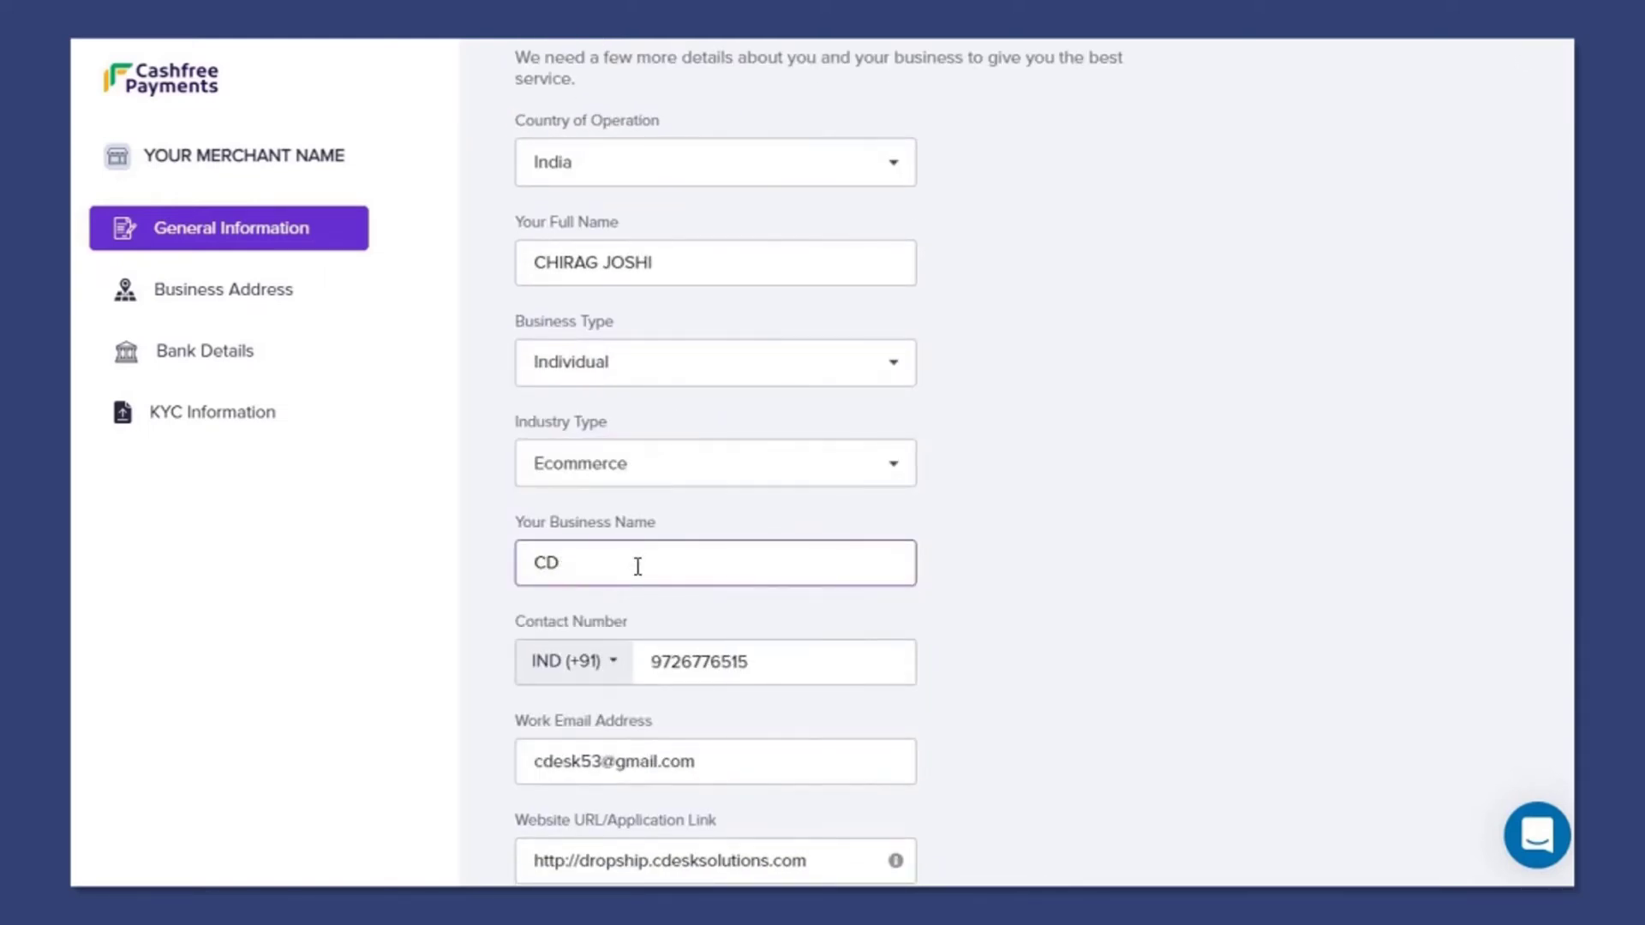
pyautogui.write('E Dropship')
pyautogui.scroll(-2, 627, 581)
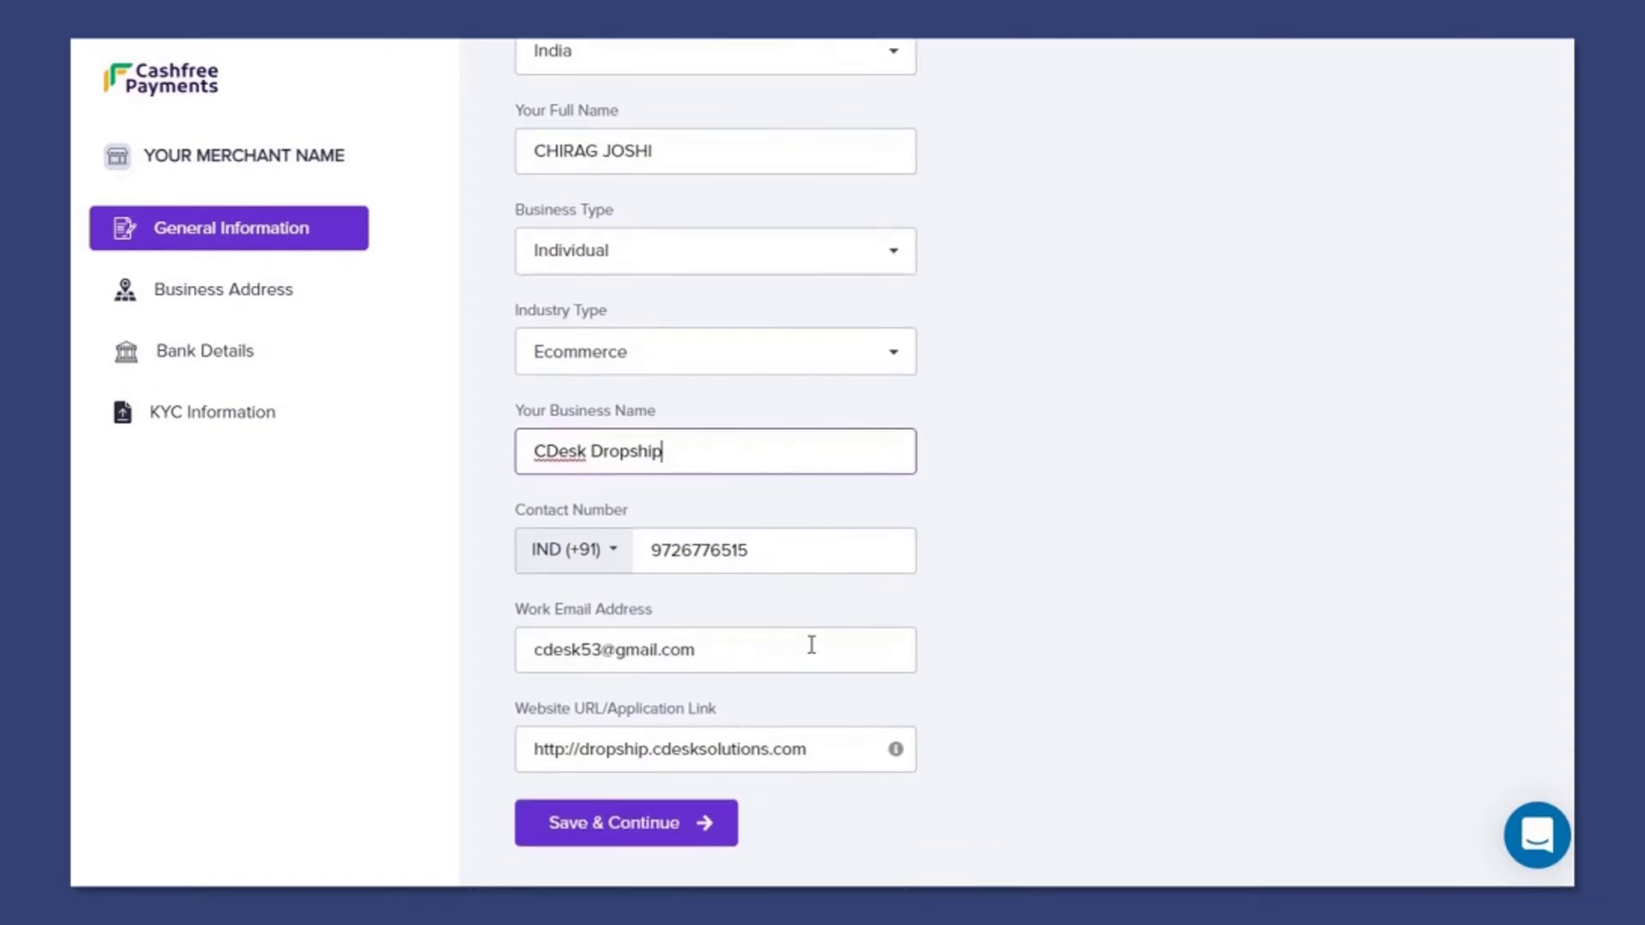
pyautogui.click(706, 825)
pyautogui.click(558, 686)
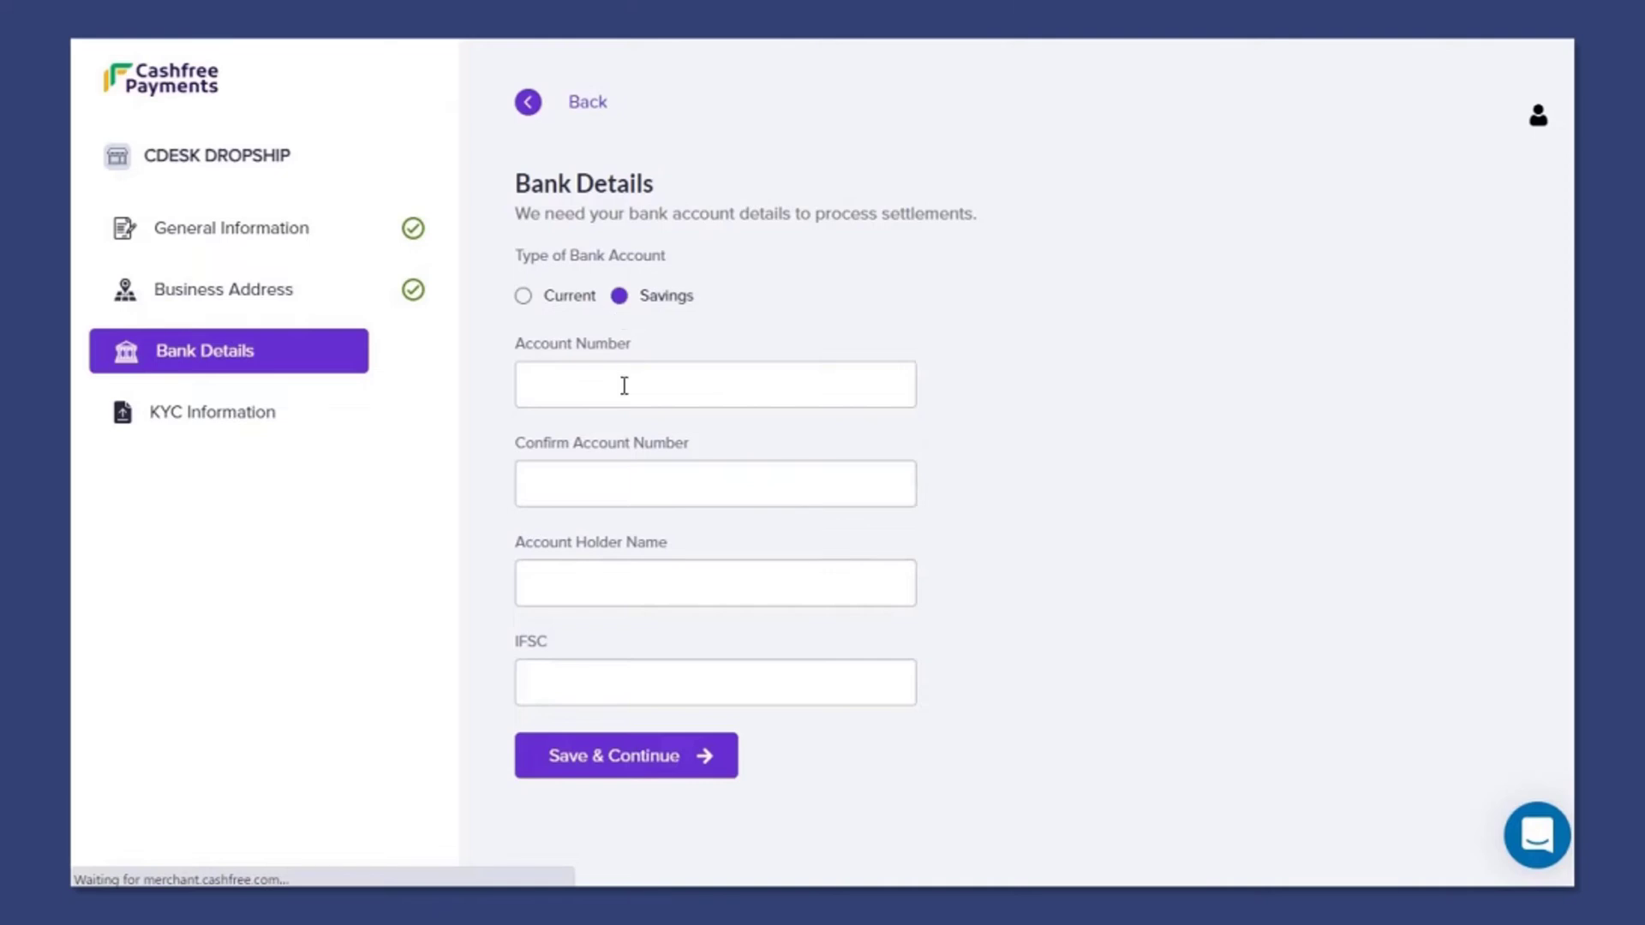
# Step: Enter and save the bank account details, dismissing the password prompt
pyautogui.click(678, 382)
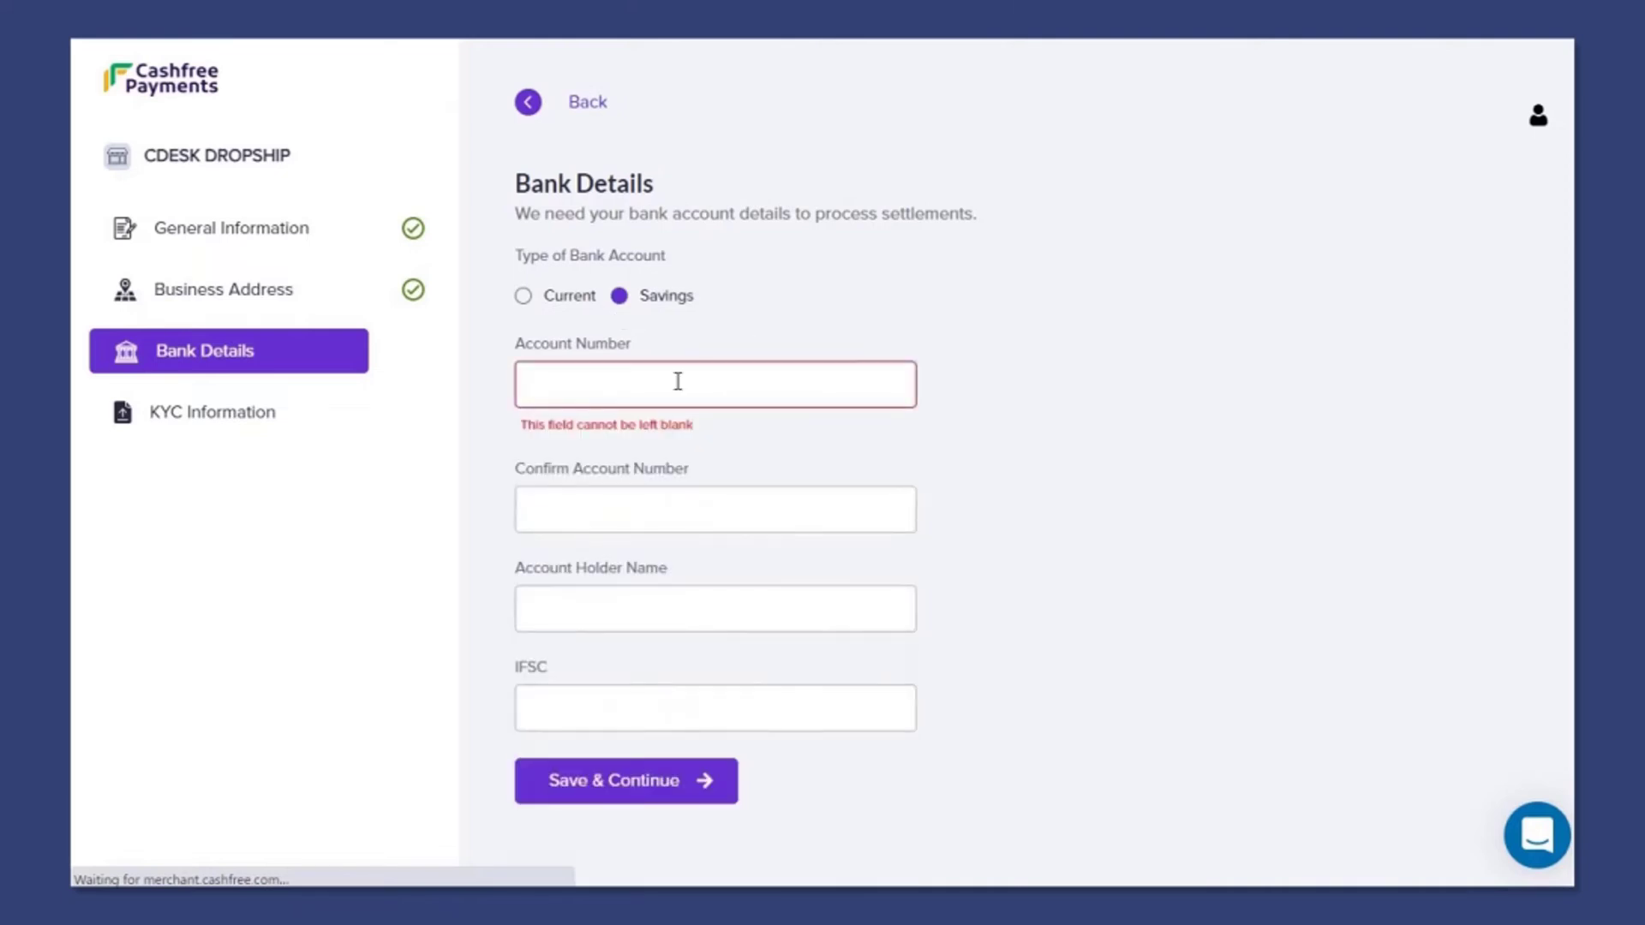
pyautogui.write('1234567890')
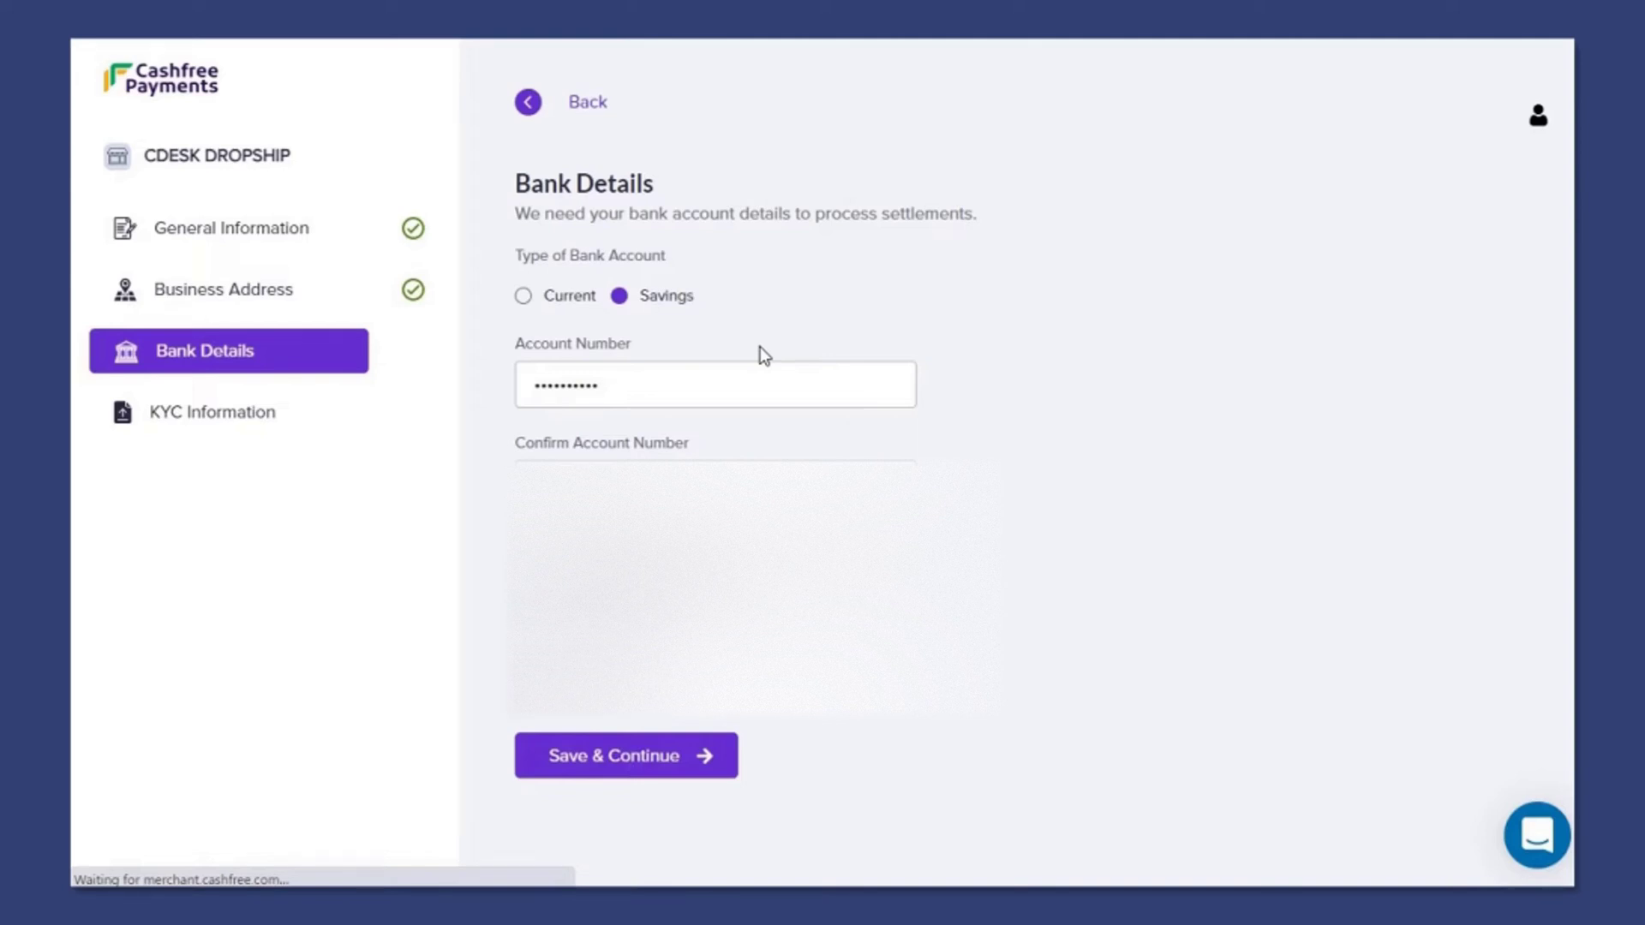
pyautogui.rightClick(760, 345)
pyautogui.click(705, 761)
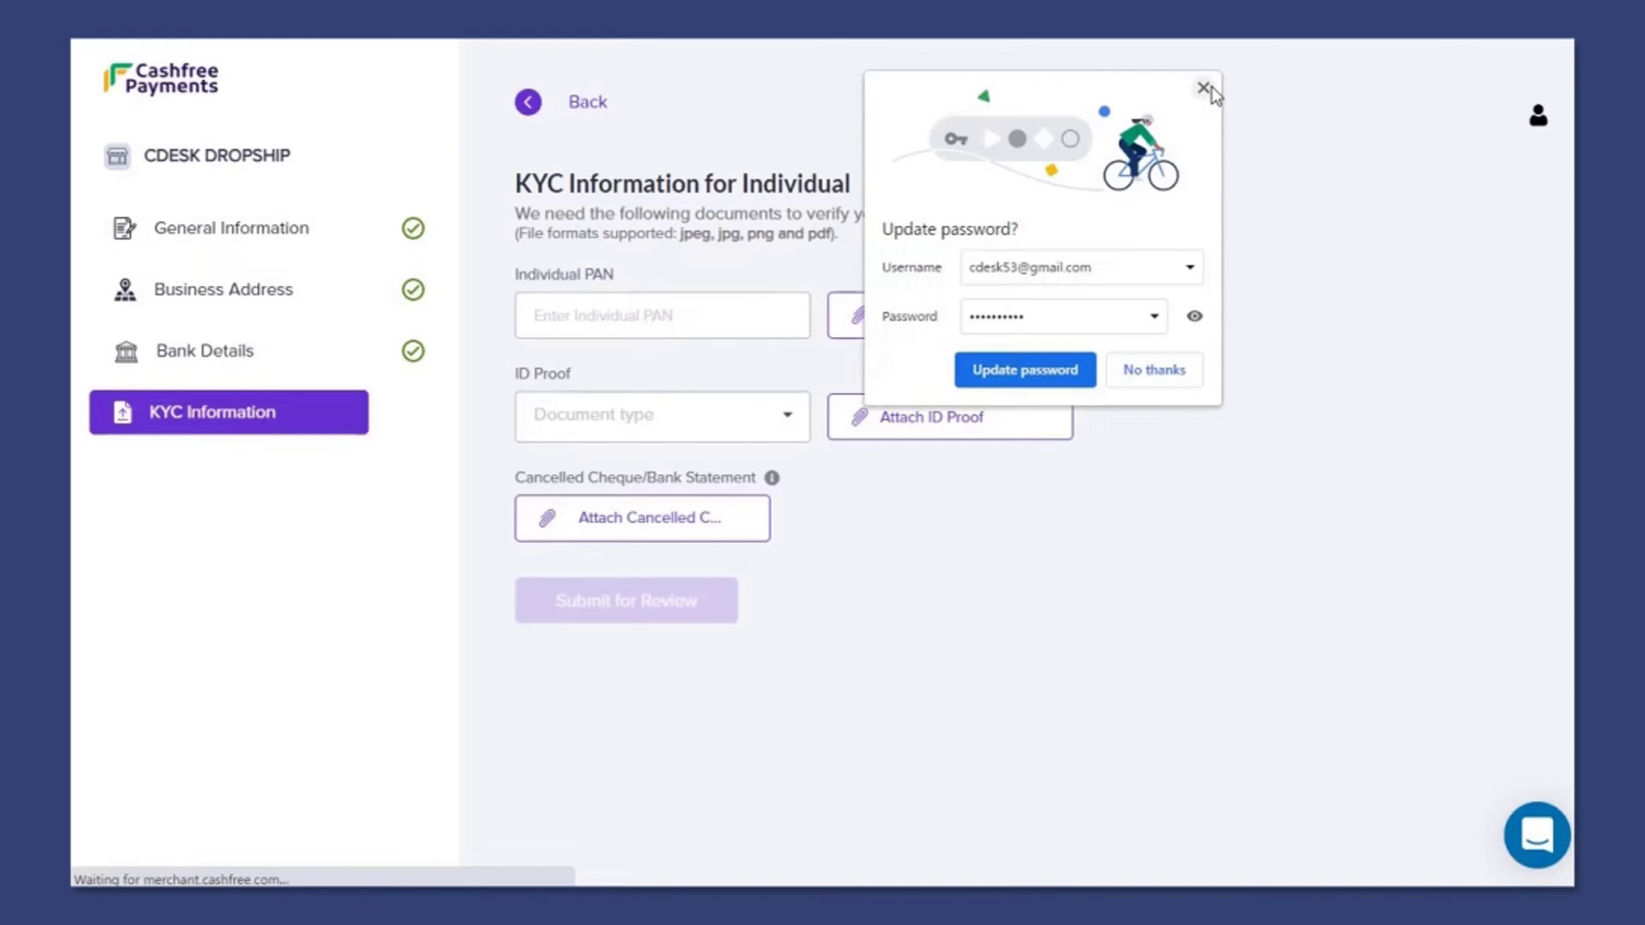
pyautogui.click(1204, 88)
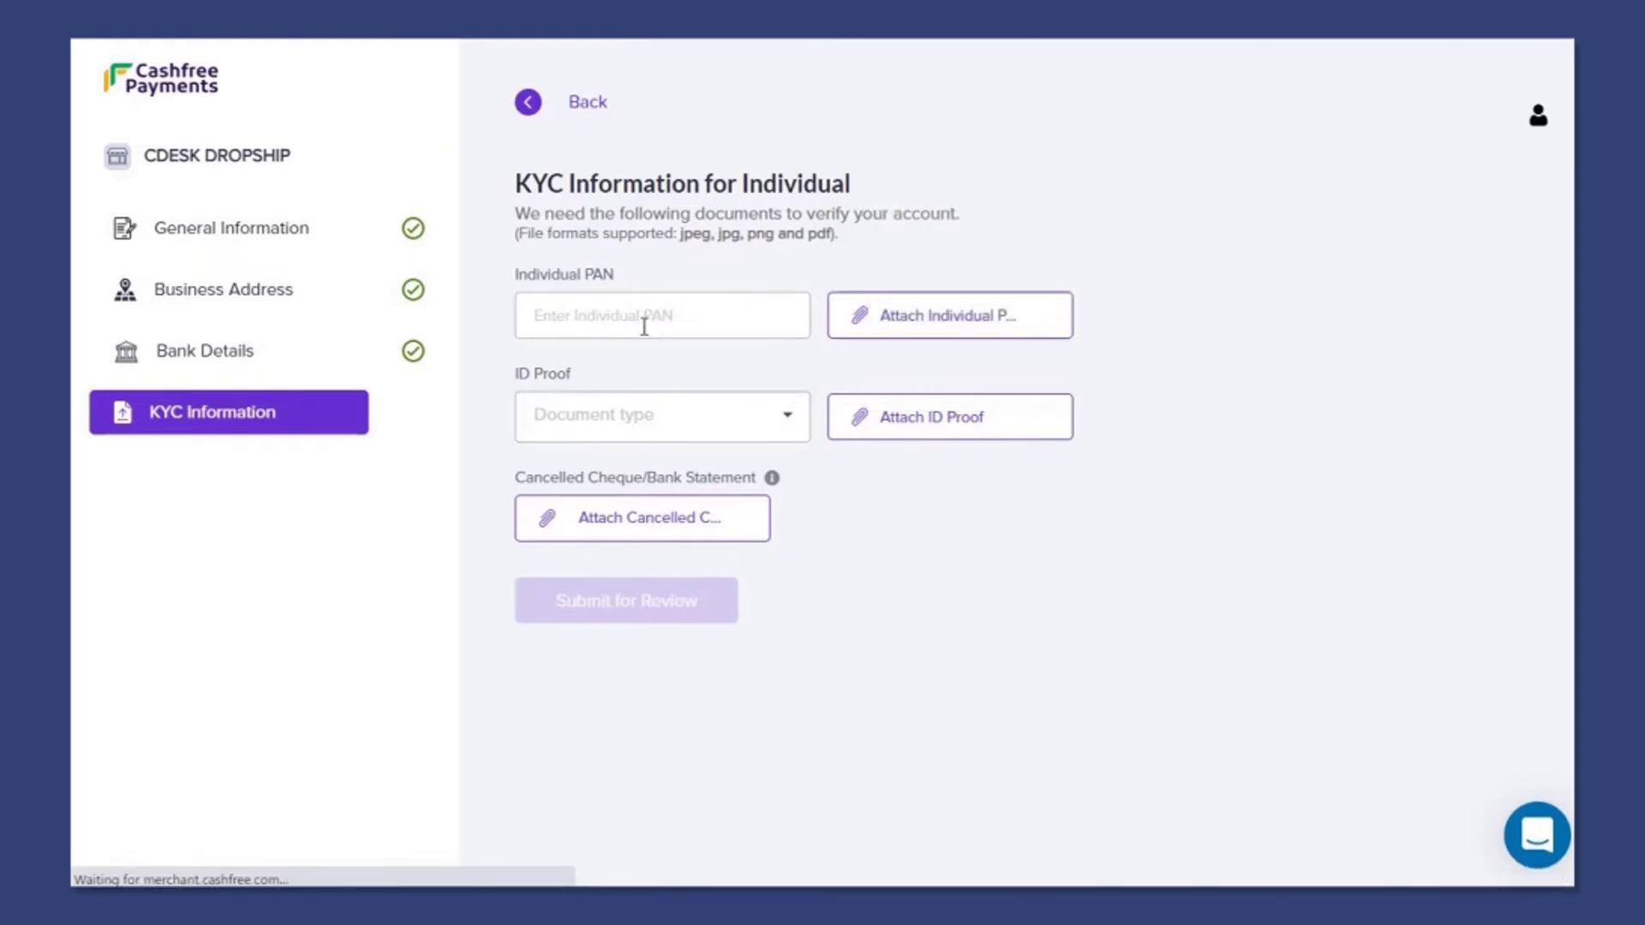
# Step: Choose voter ID proof, enter the PAN, submit KYC for review, and go to the test dashboard
pyautogui.click(782, 425)
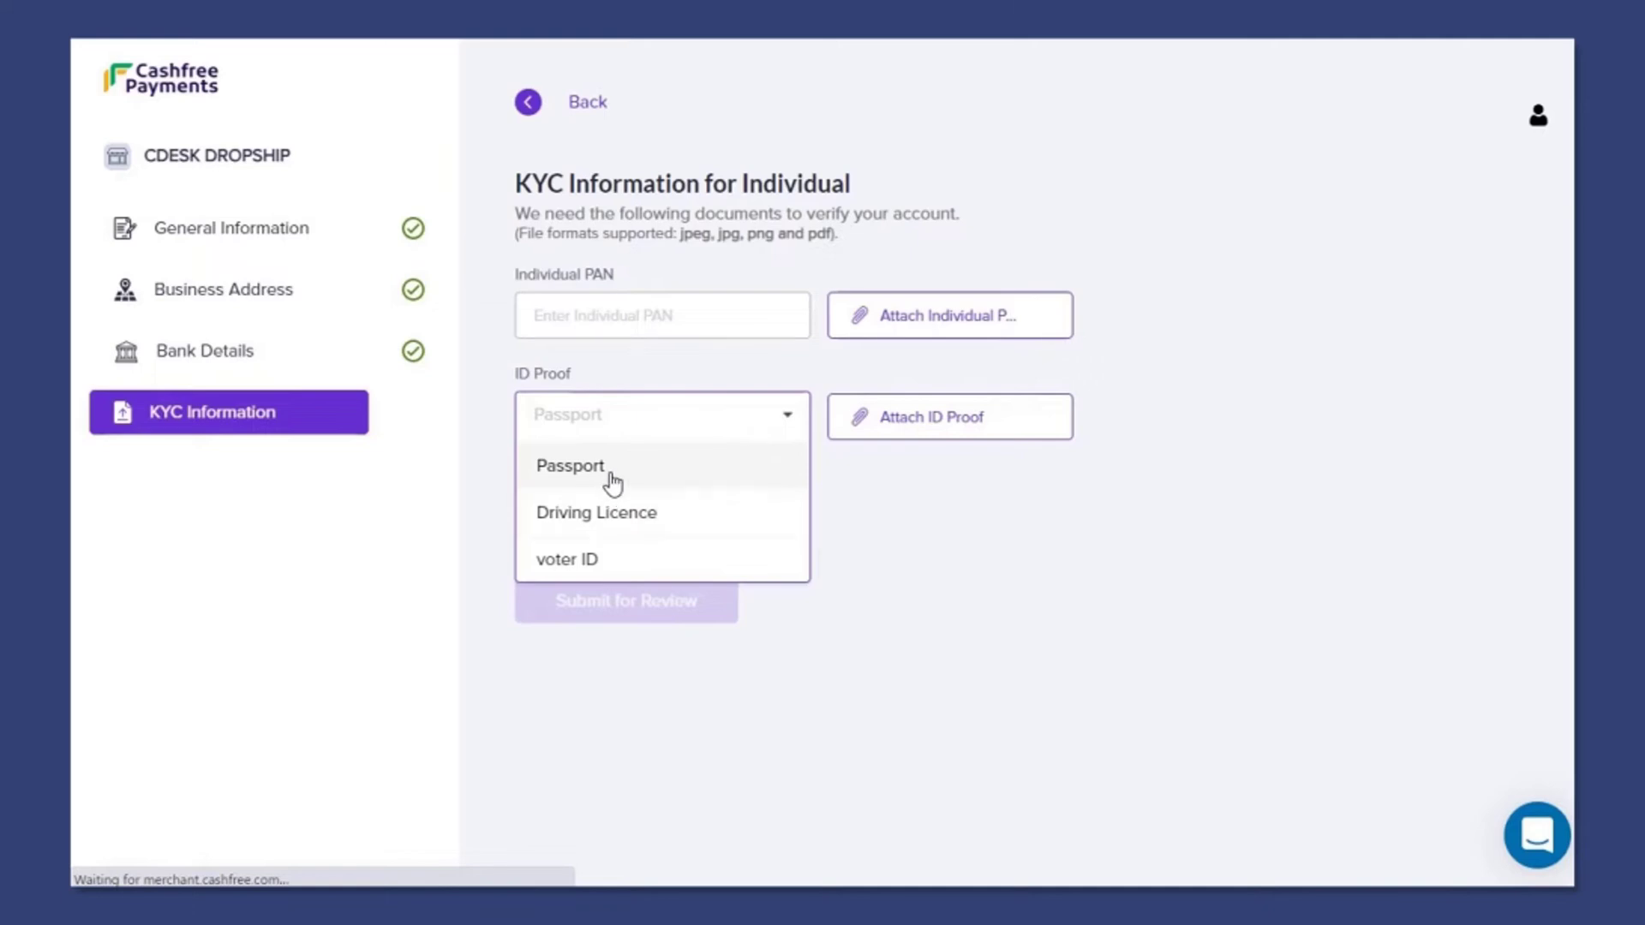
pyautogui.click(589, 561)
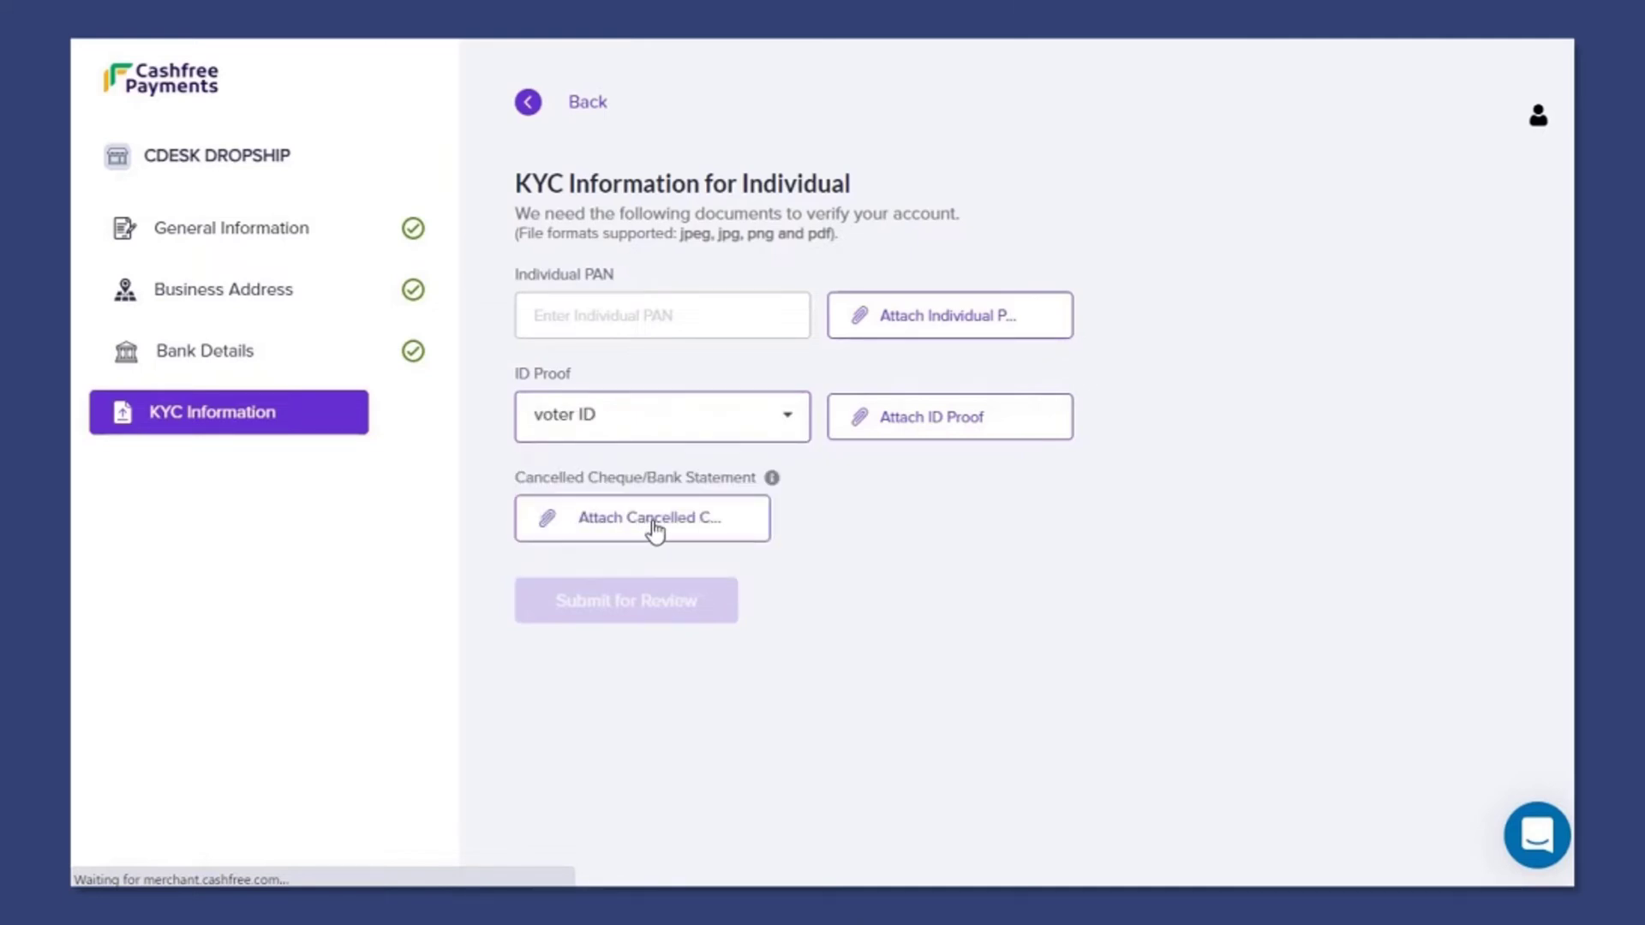
pyautogui.click(621, 313)
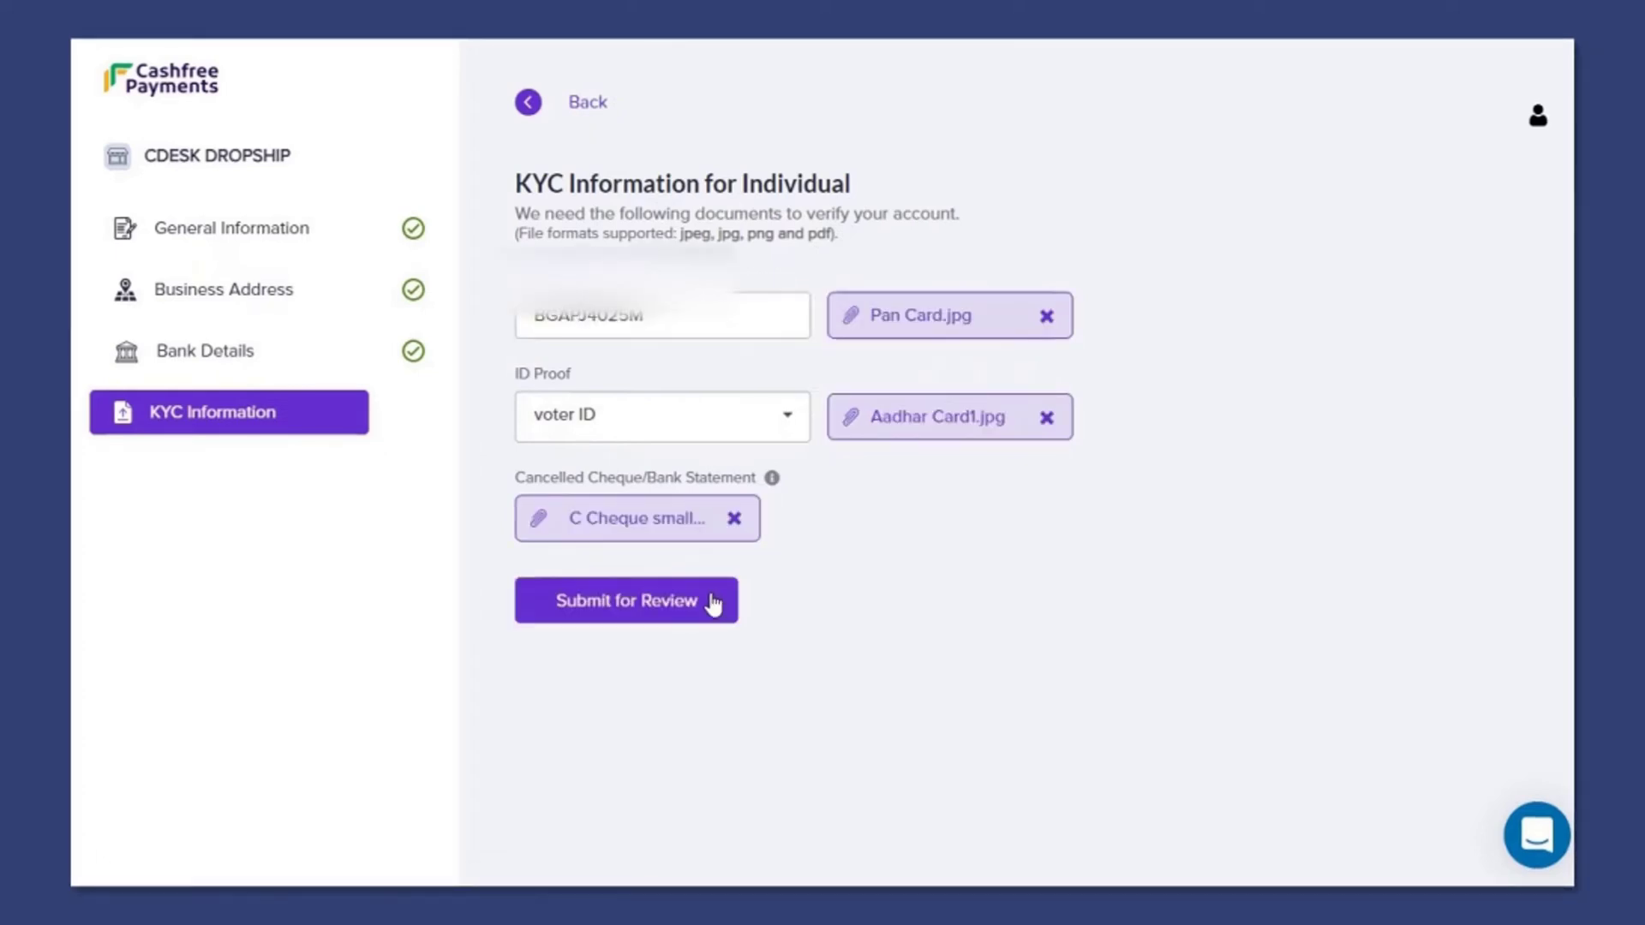
pyautogui.click(713, 603)
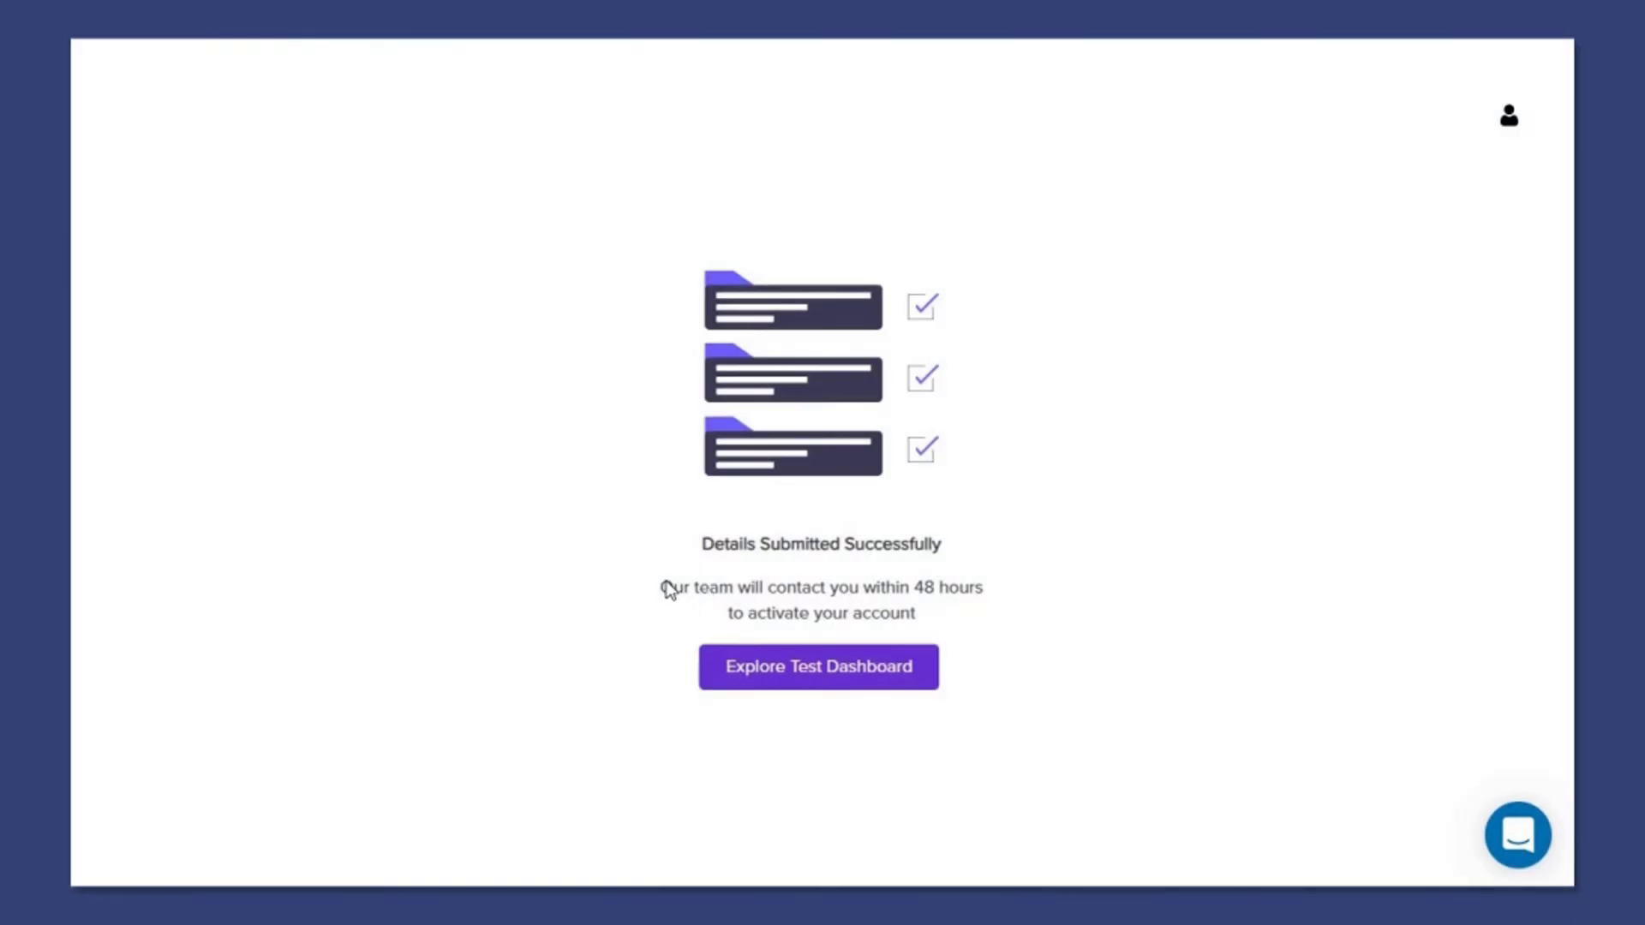
pyautogui.click(926, 671)
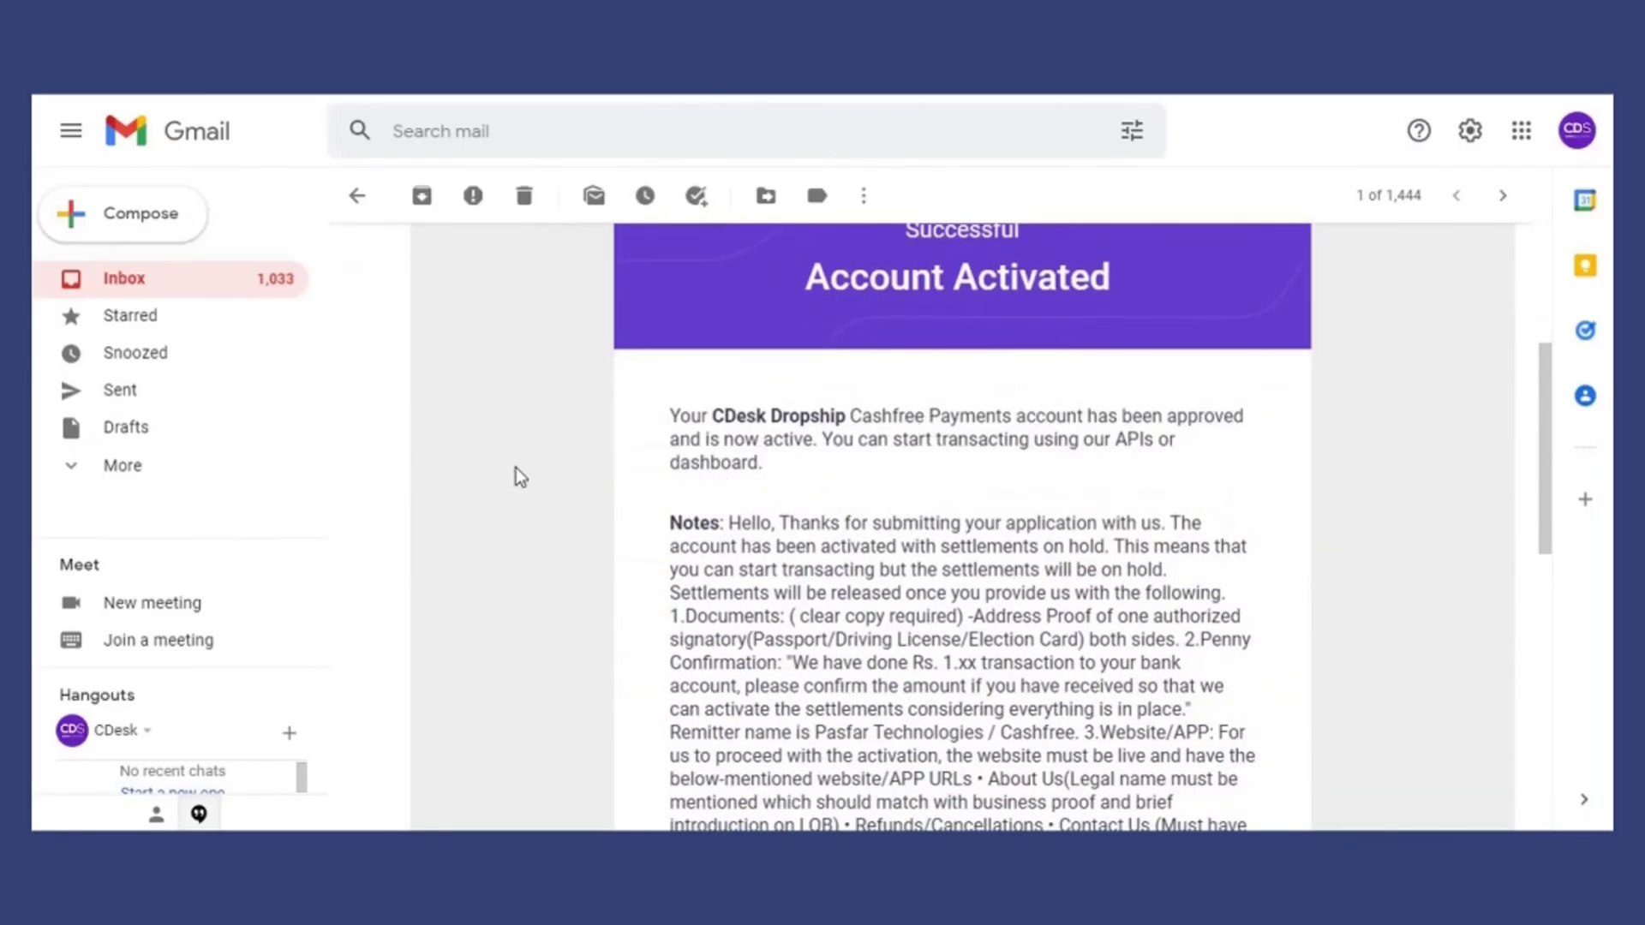
pyautogui.scroll(1, 515, 468)
pyautogui.scroll(-2, 516, 468)
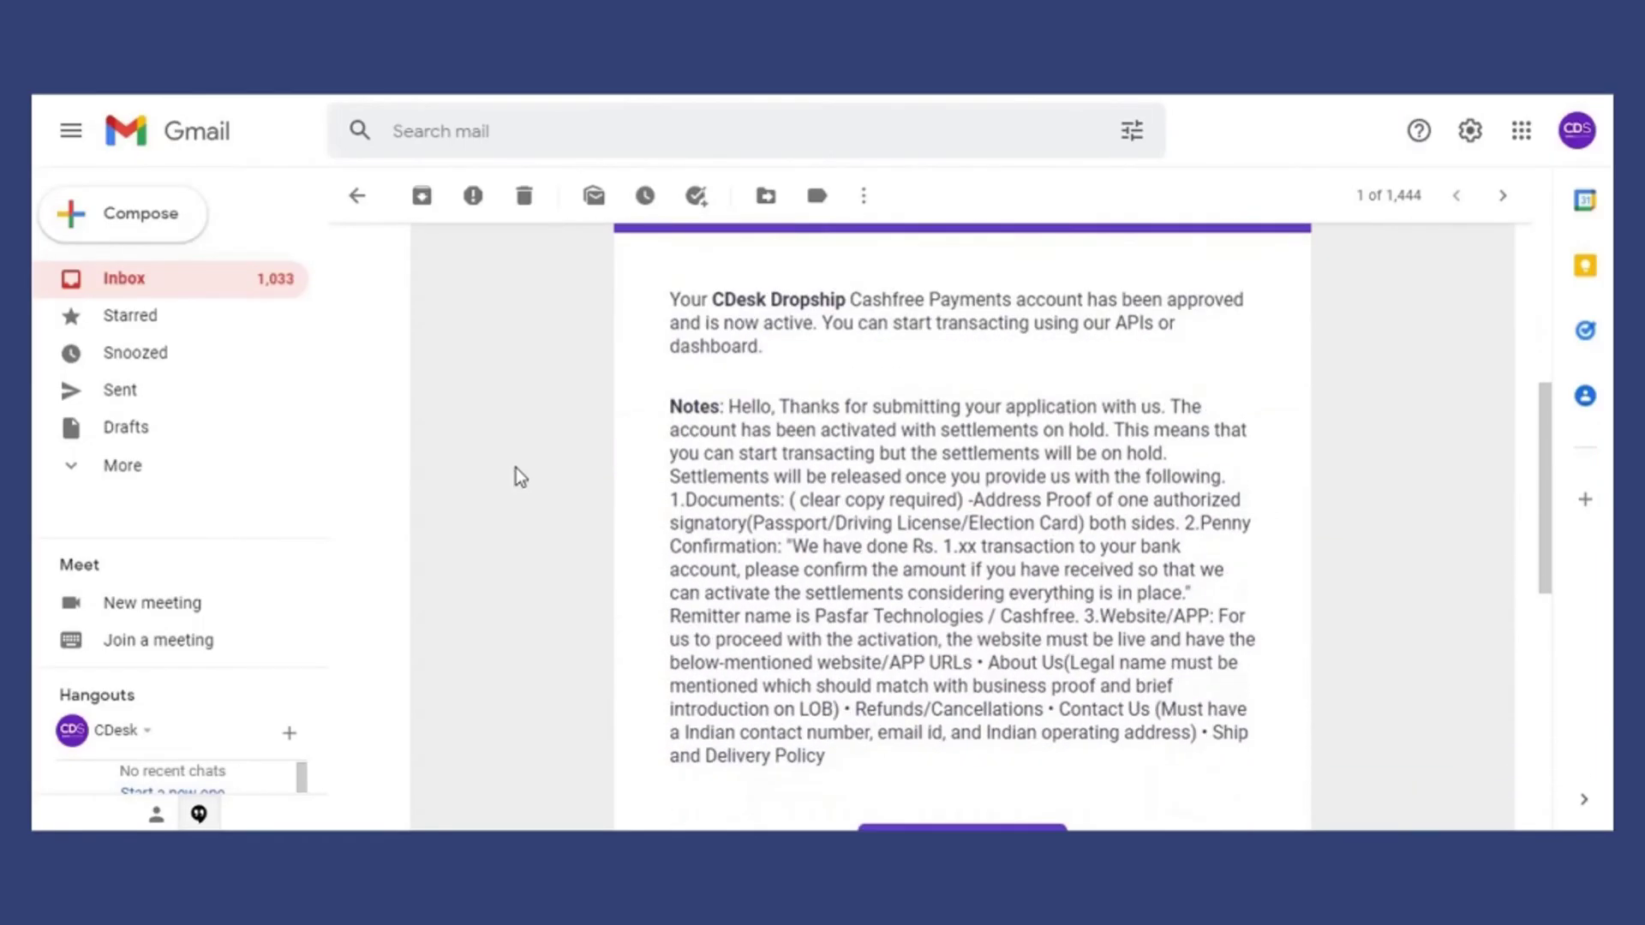
pyautogui.scroll(-1, 516, 468)
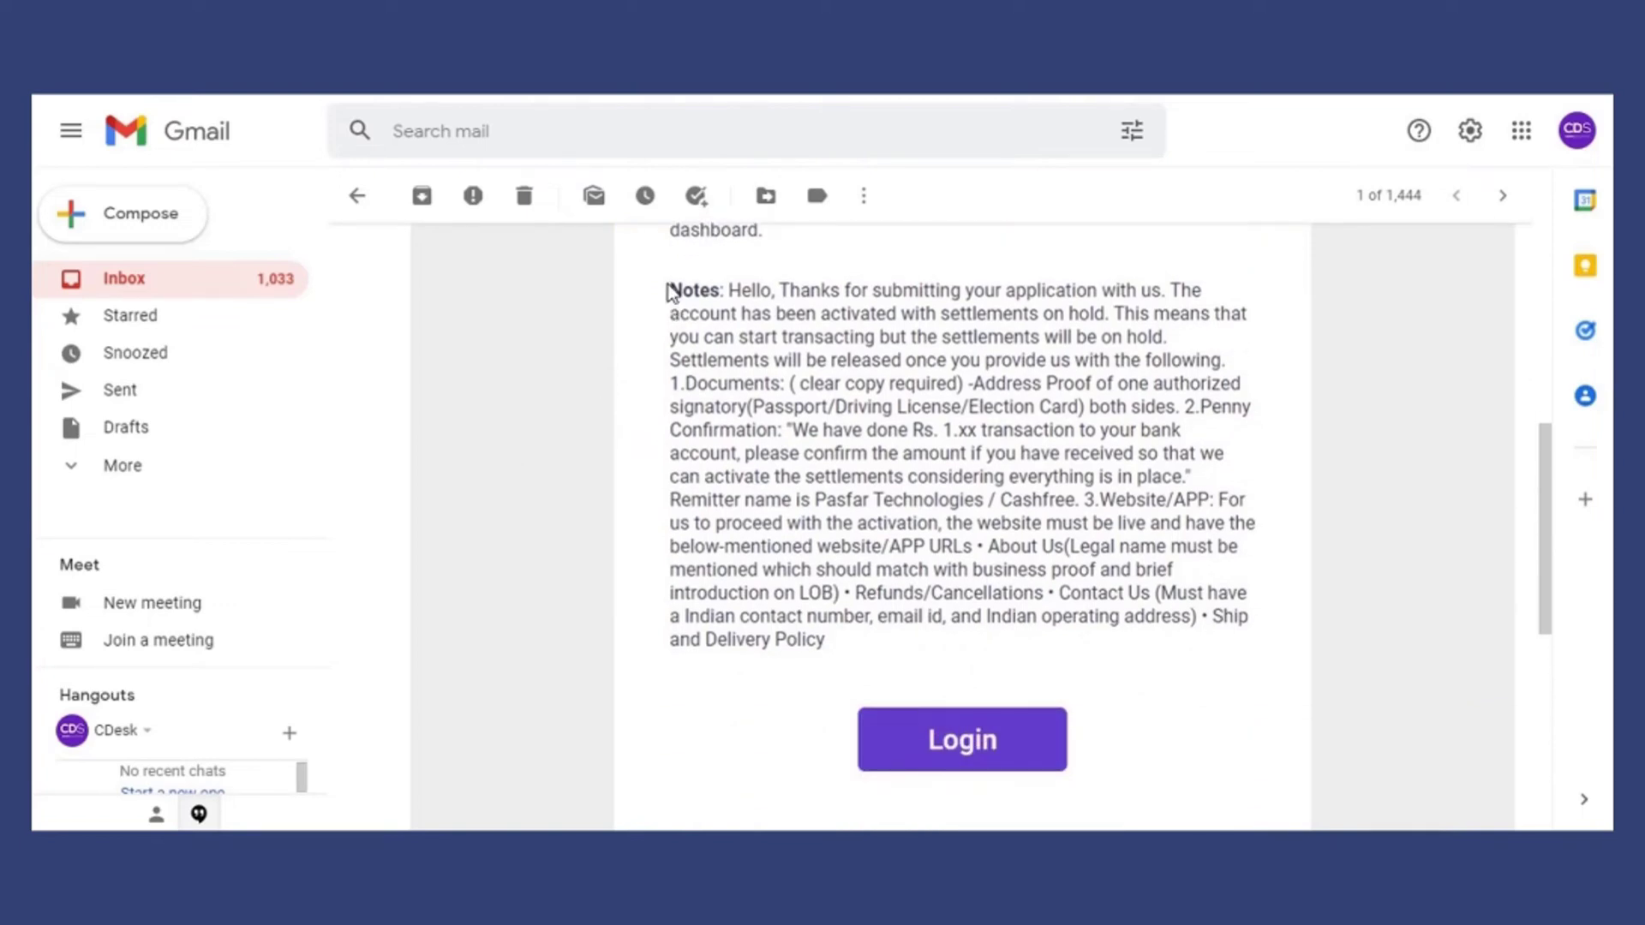
# Step: Select the Notes paragraph of the Account Activated email, then clear the selection
pyautogui.moveTo(668, 289); pyautogui.dragTo(973, 664)
pyautogui.click(896, 478)
pyautogui.scroll(-2, 1076, 515)
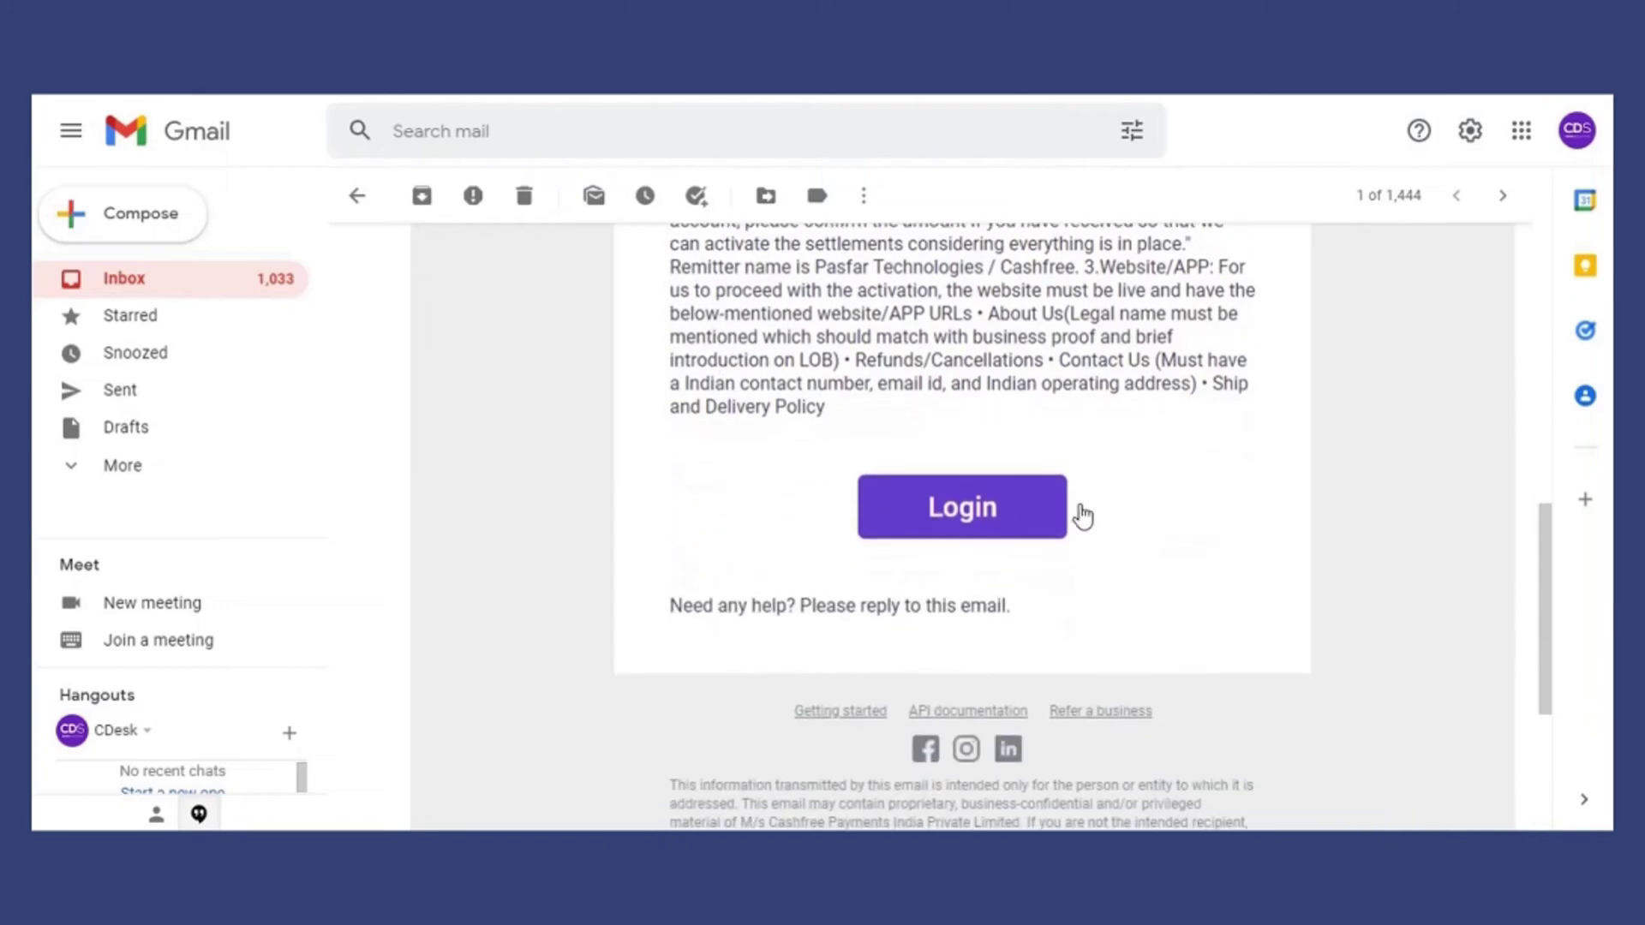
pyautogui.scroll(4, 1183, 508)
pyautogui.scroll(1, 1184, 508)
pyautogui.scroll(2, 1184, 508)
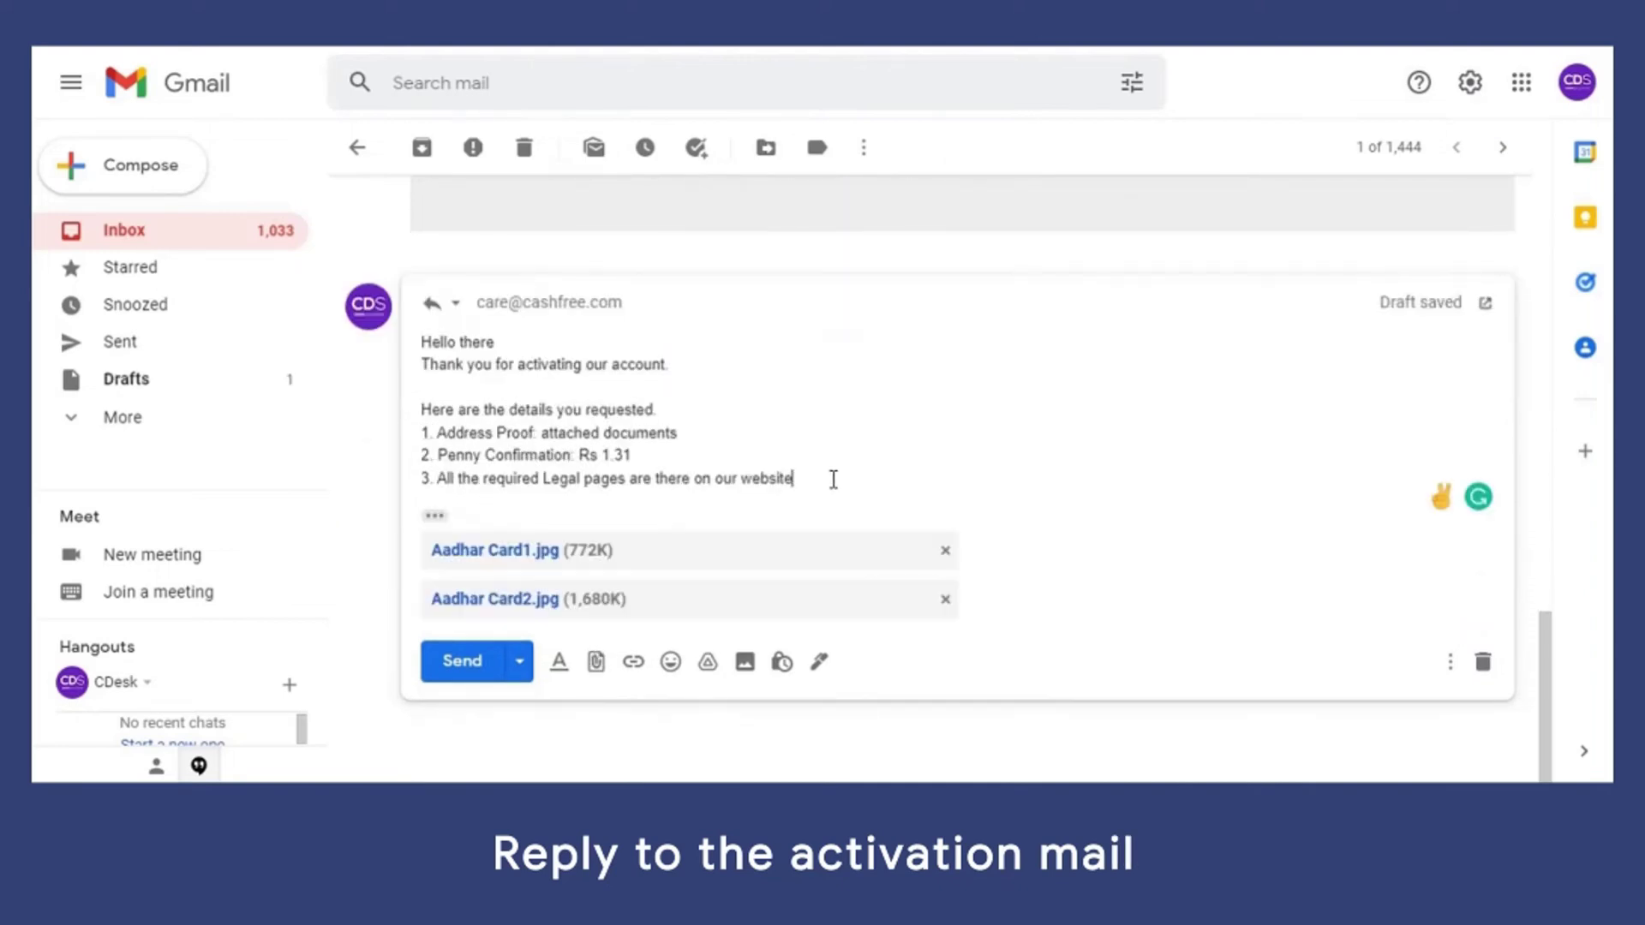
# Step: Add a 'Thank You' sign-off on a new paragraph and send the reply
pyautogui.press('Return')
pyautogui.press('Return')
pyautogui.write('Thank You')
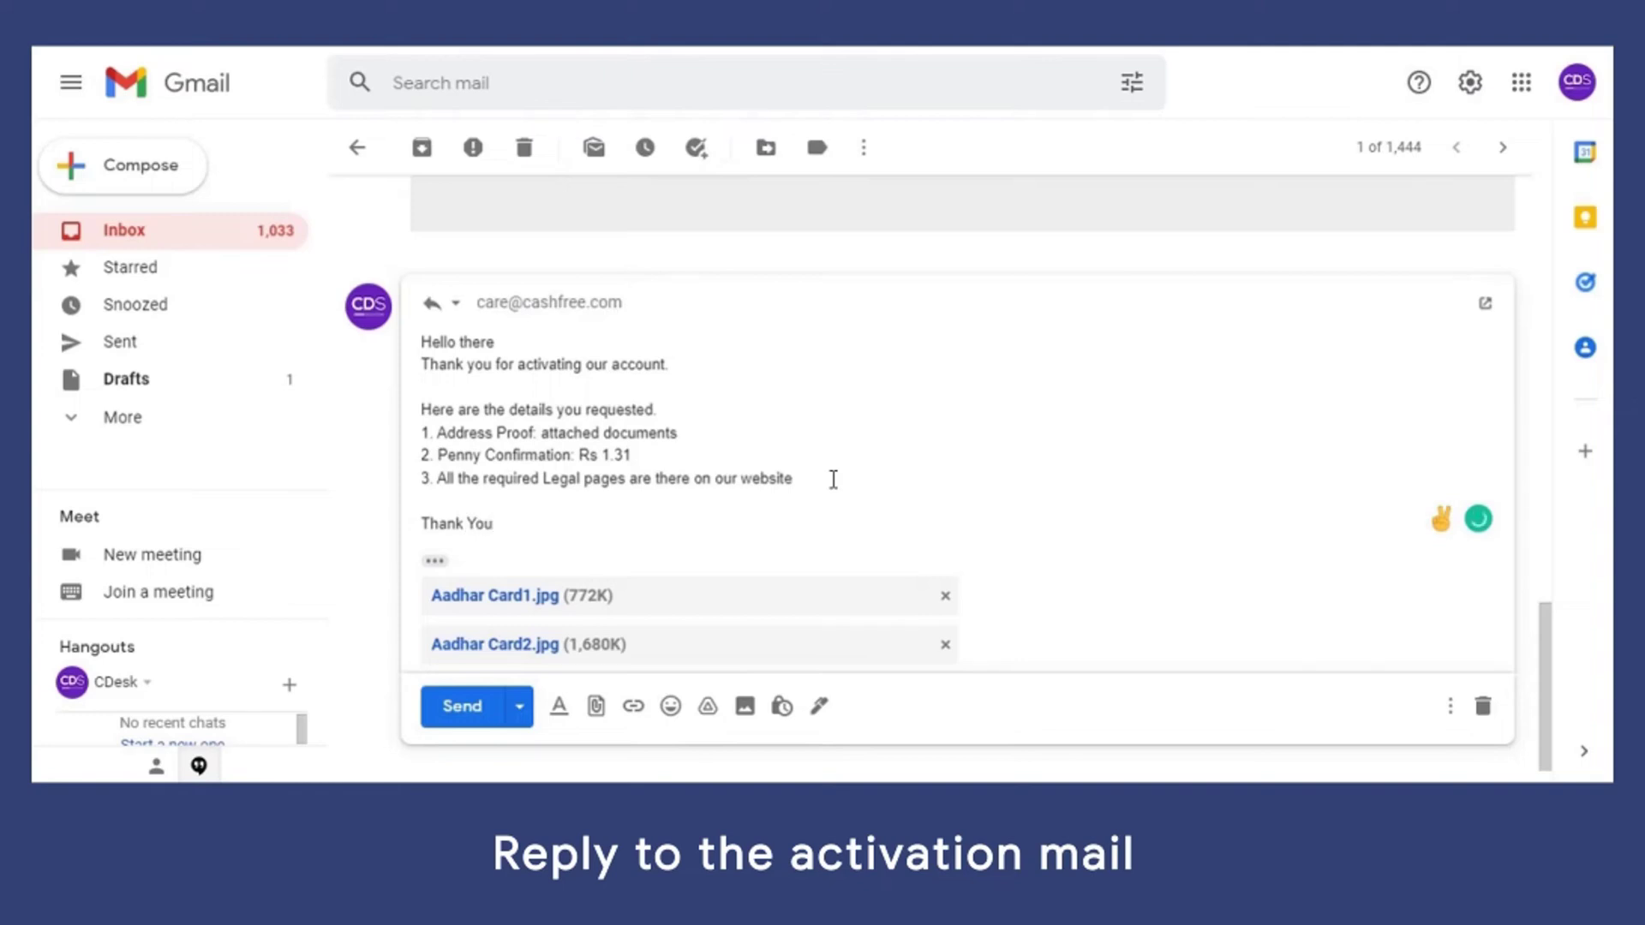
pyautogui.write('.')
pyautogui.click(459, 708)
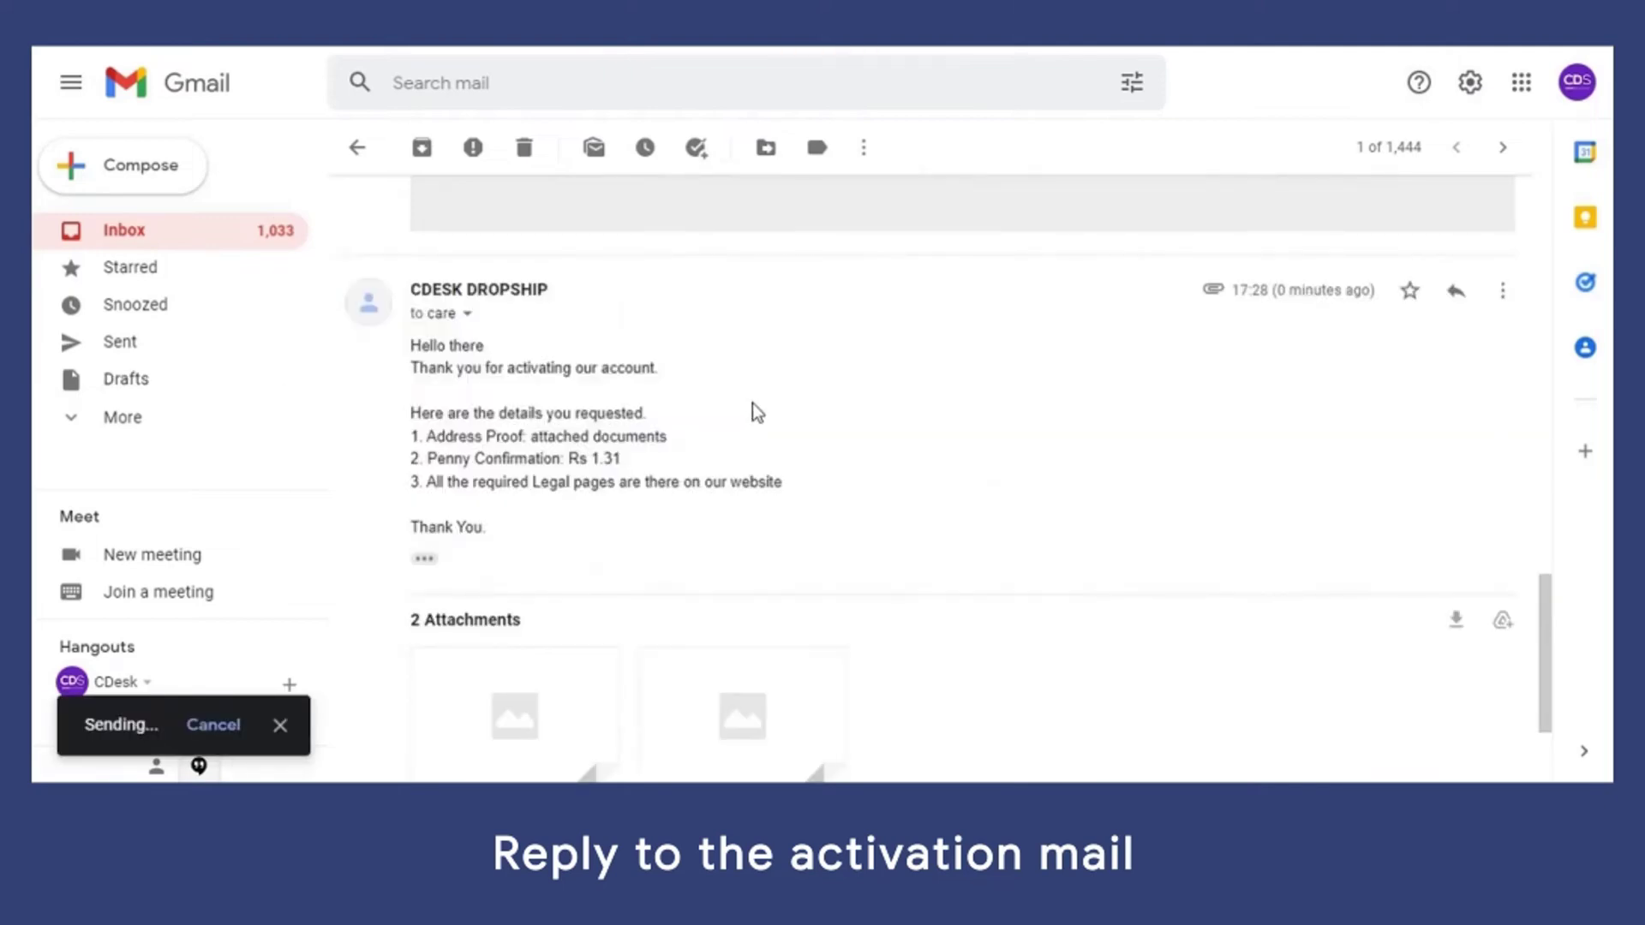
pyautogui.scroll(2, 595, 467)
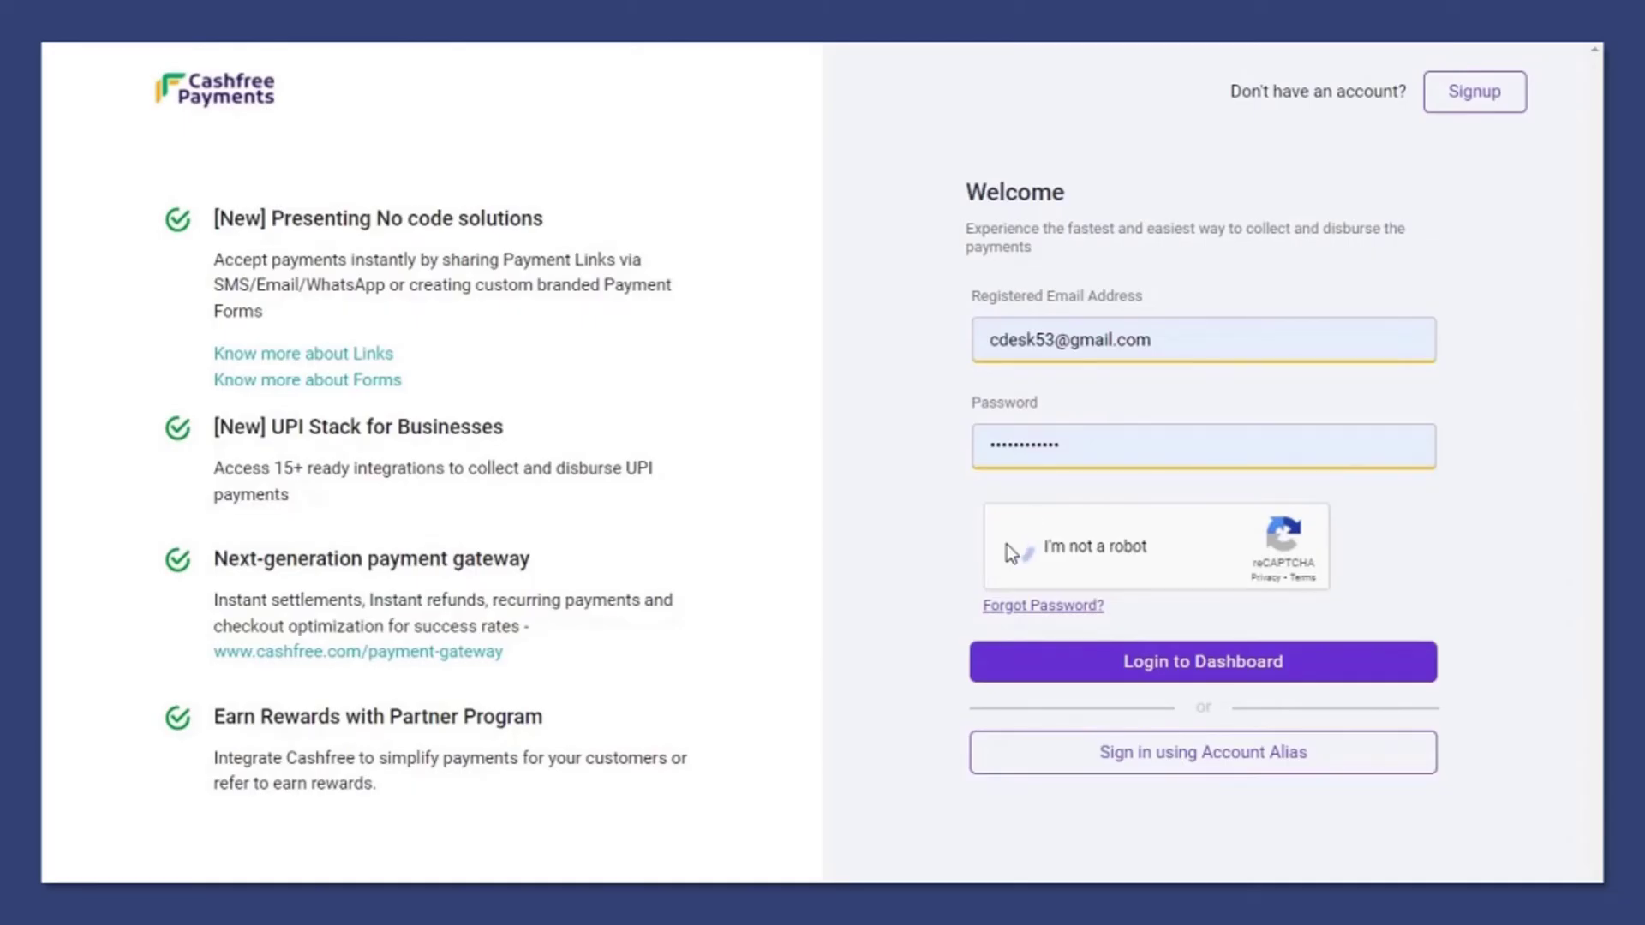
# Step: Pass the reCAPTCHA check and log in to the Cashfree dashboard
pyautogui.click(1010, 546)
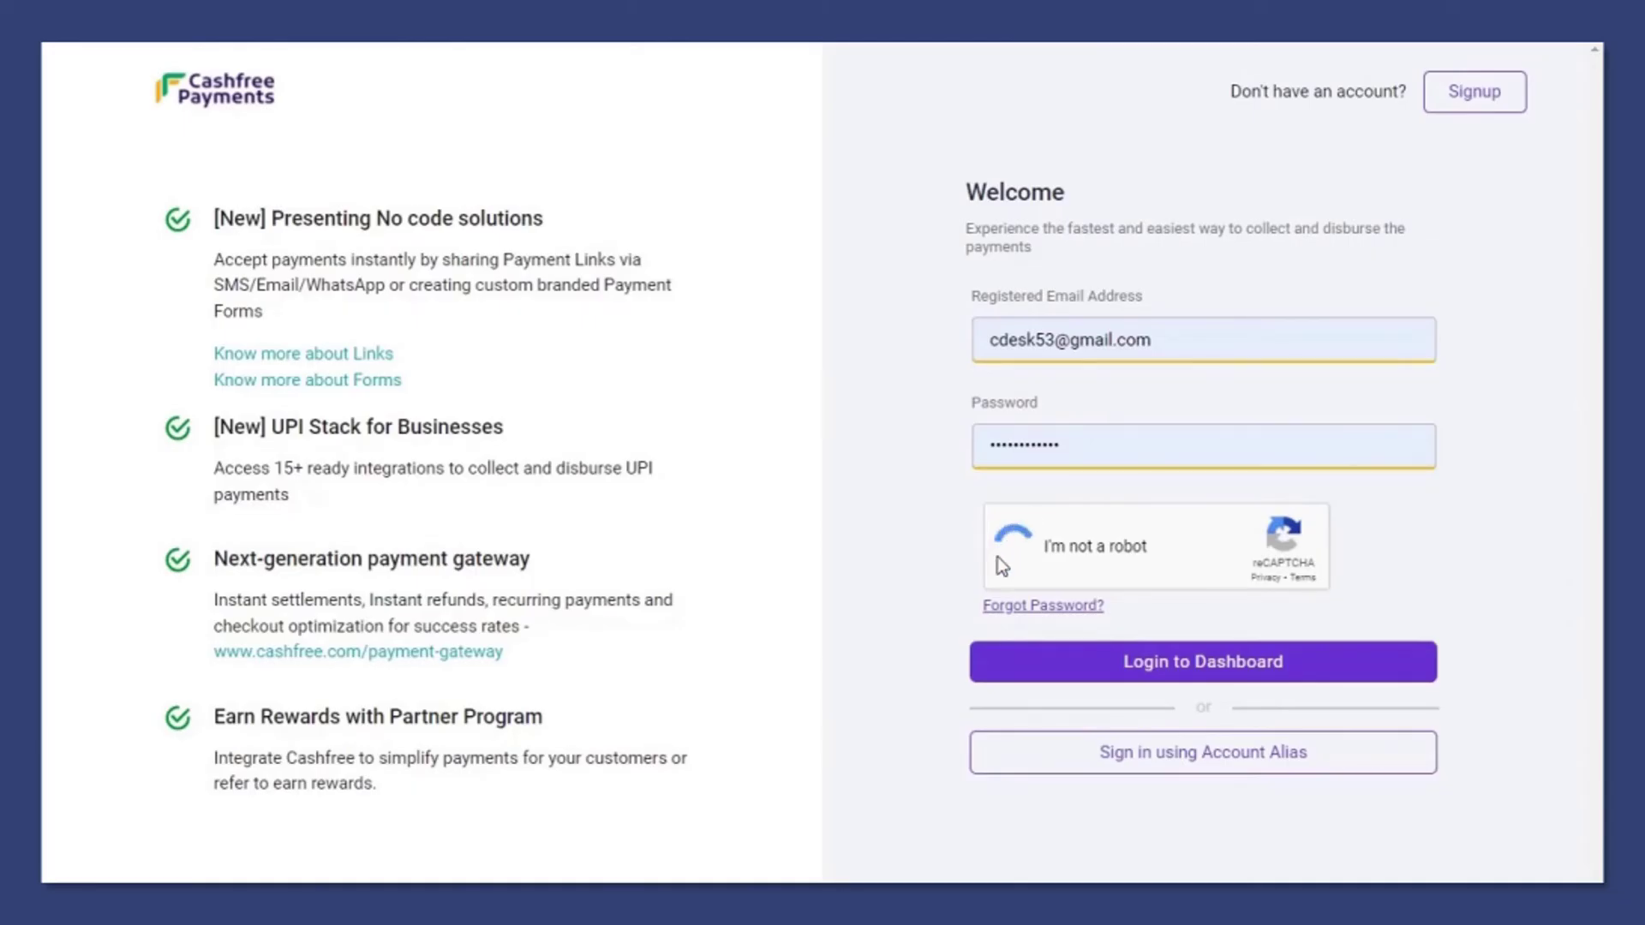
pyautogui.click(1317, 666)
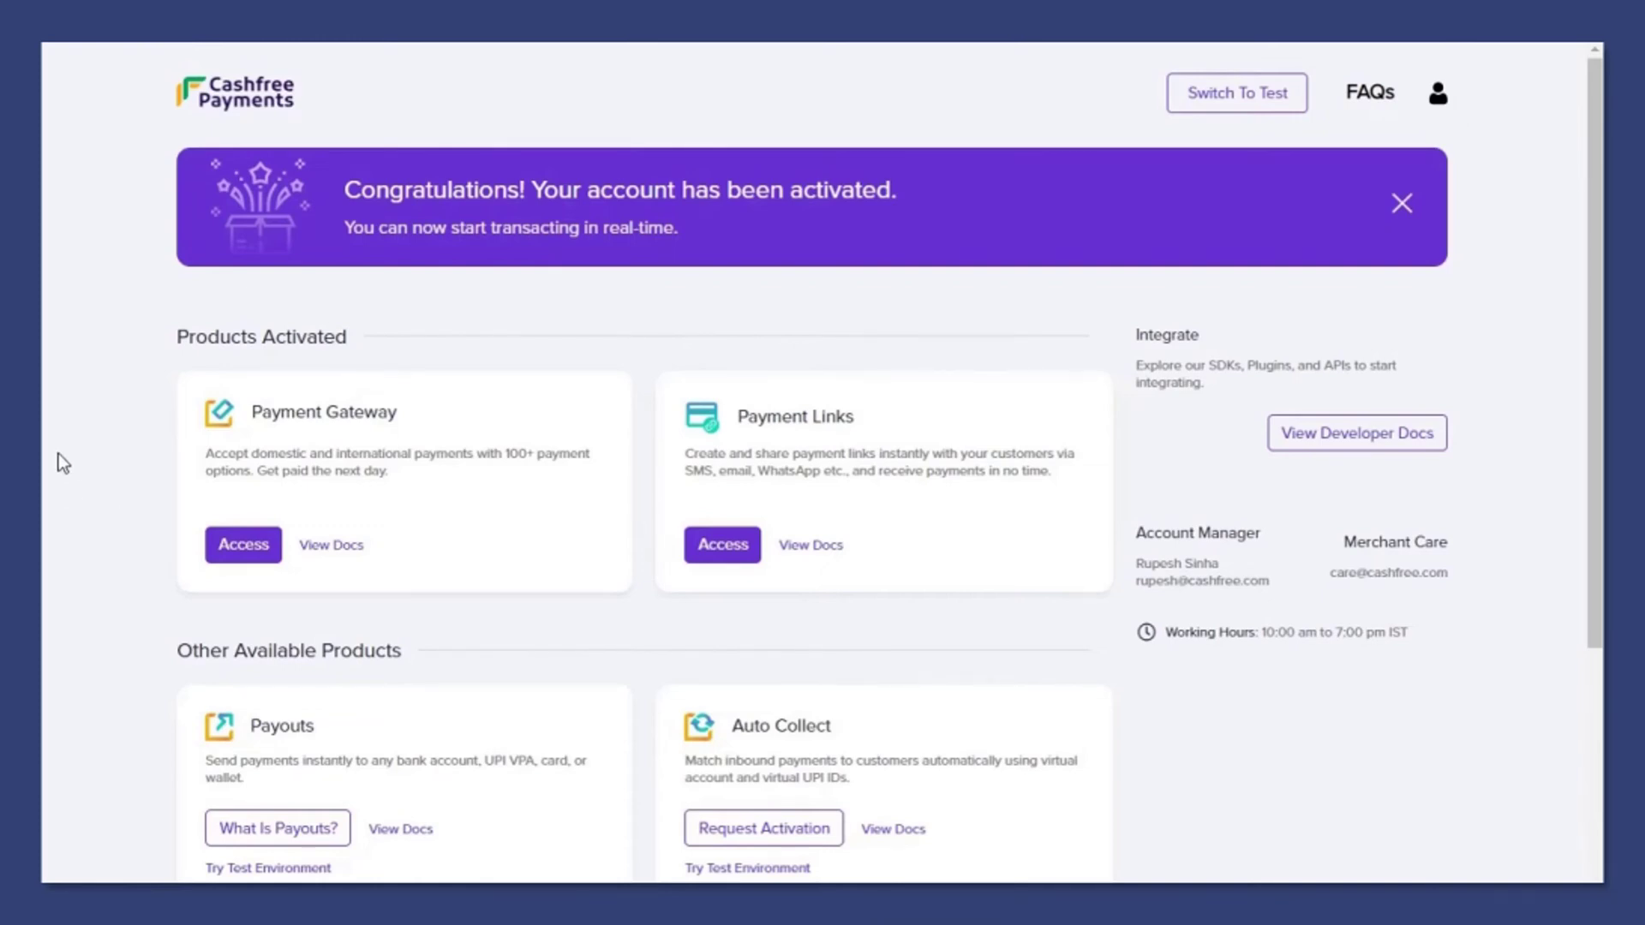
# Step: Open Payment Gateway, generate API keys, and confirm them with the OTP
pyautogui.click(215, 551)
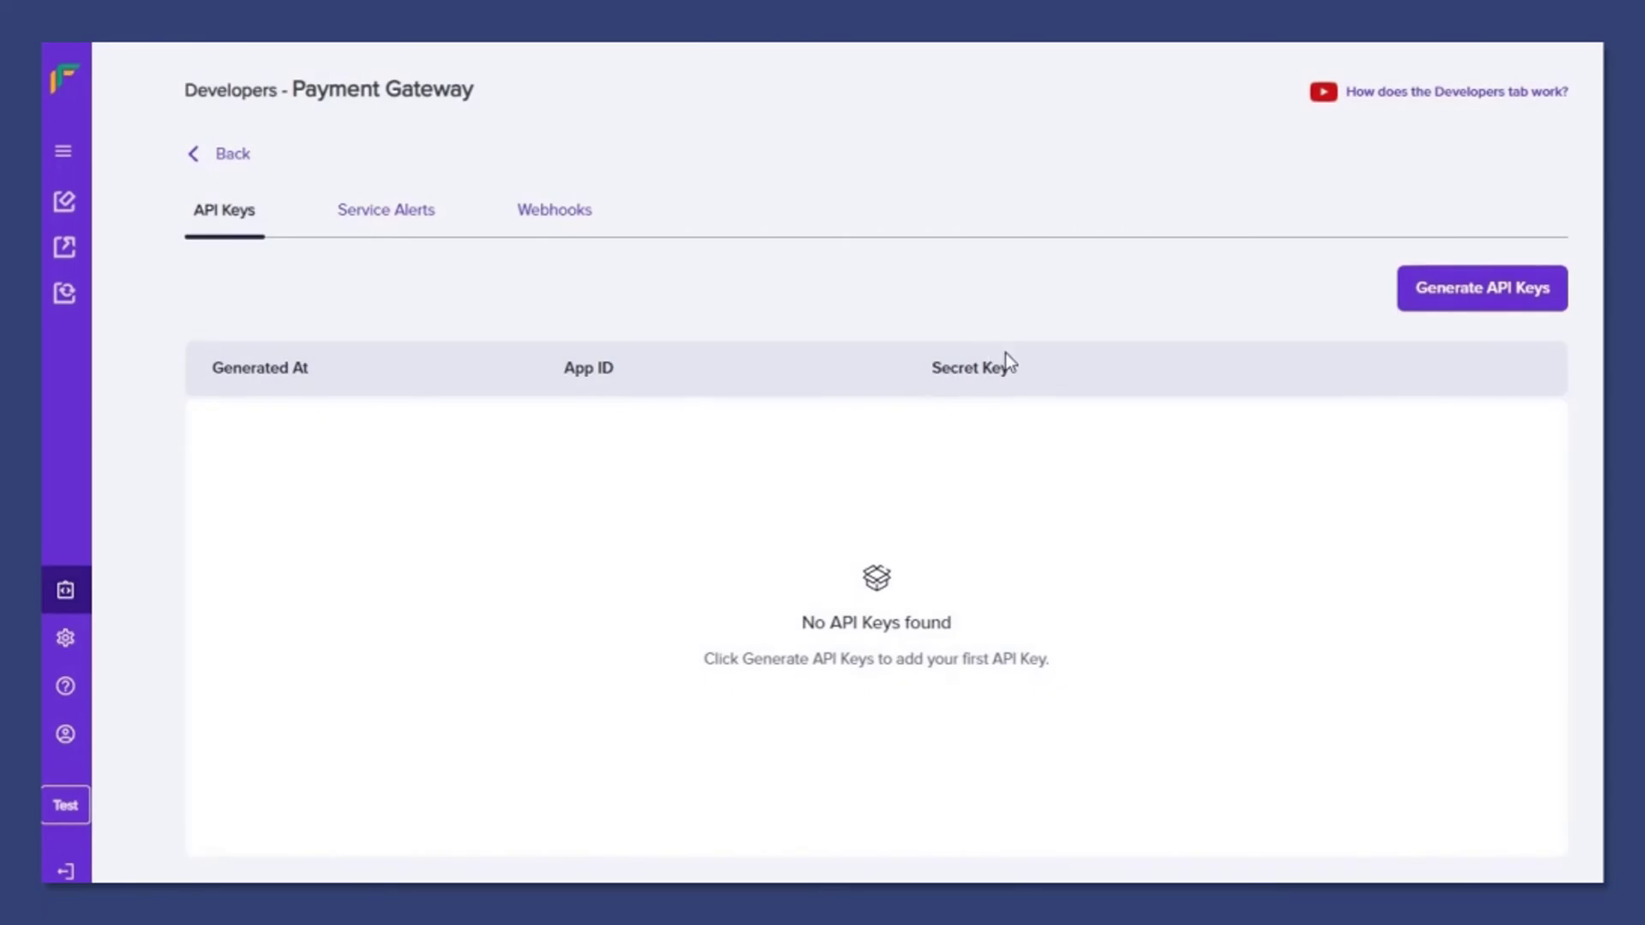
pyautogui.click(1478, 306)
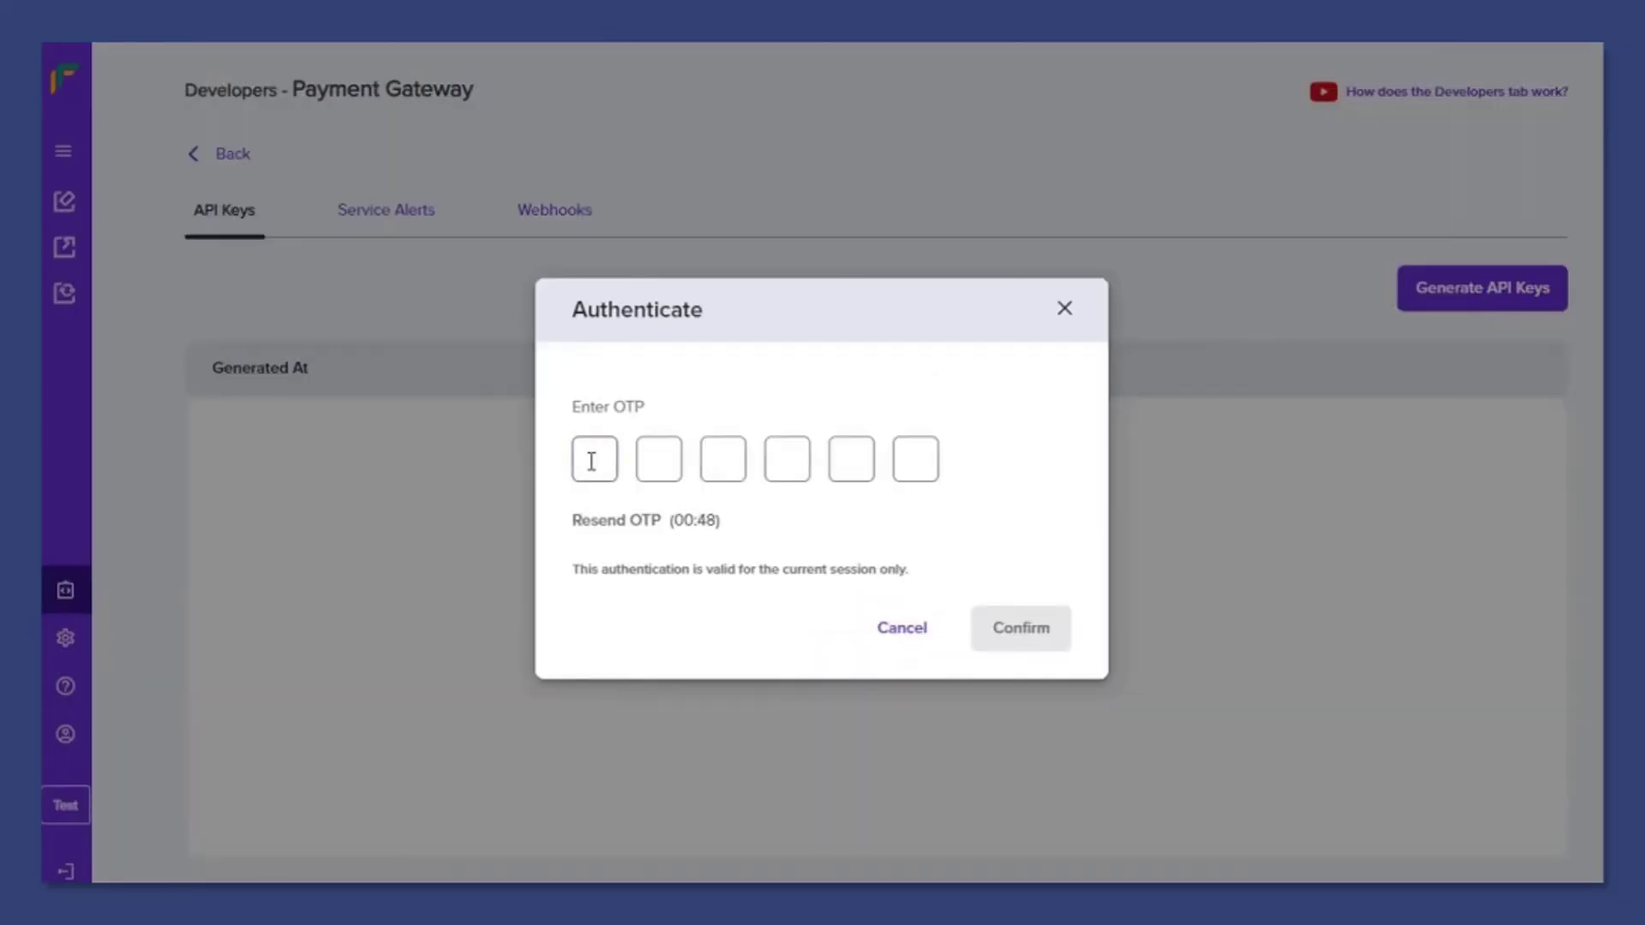
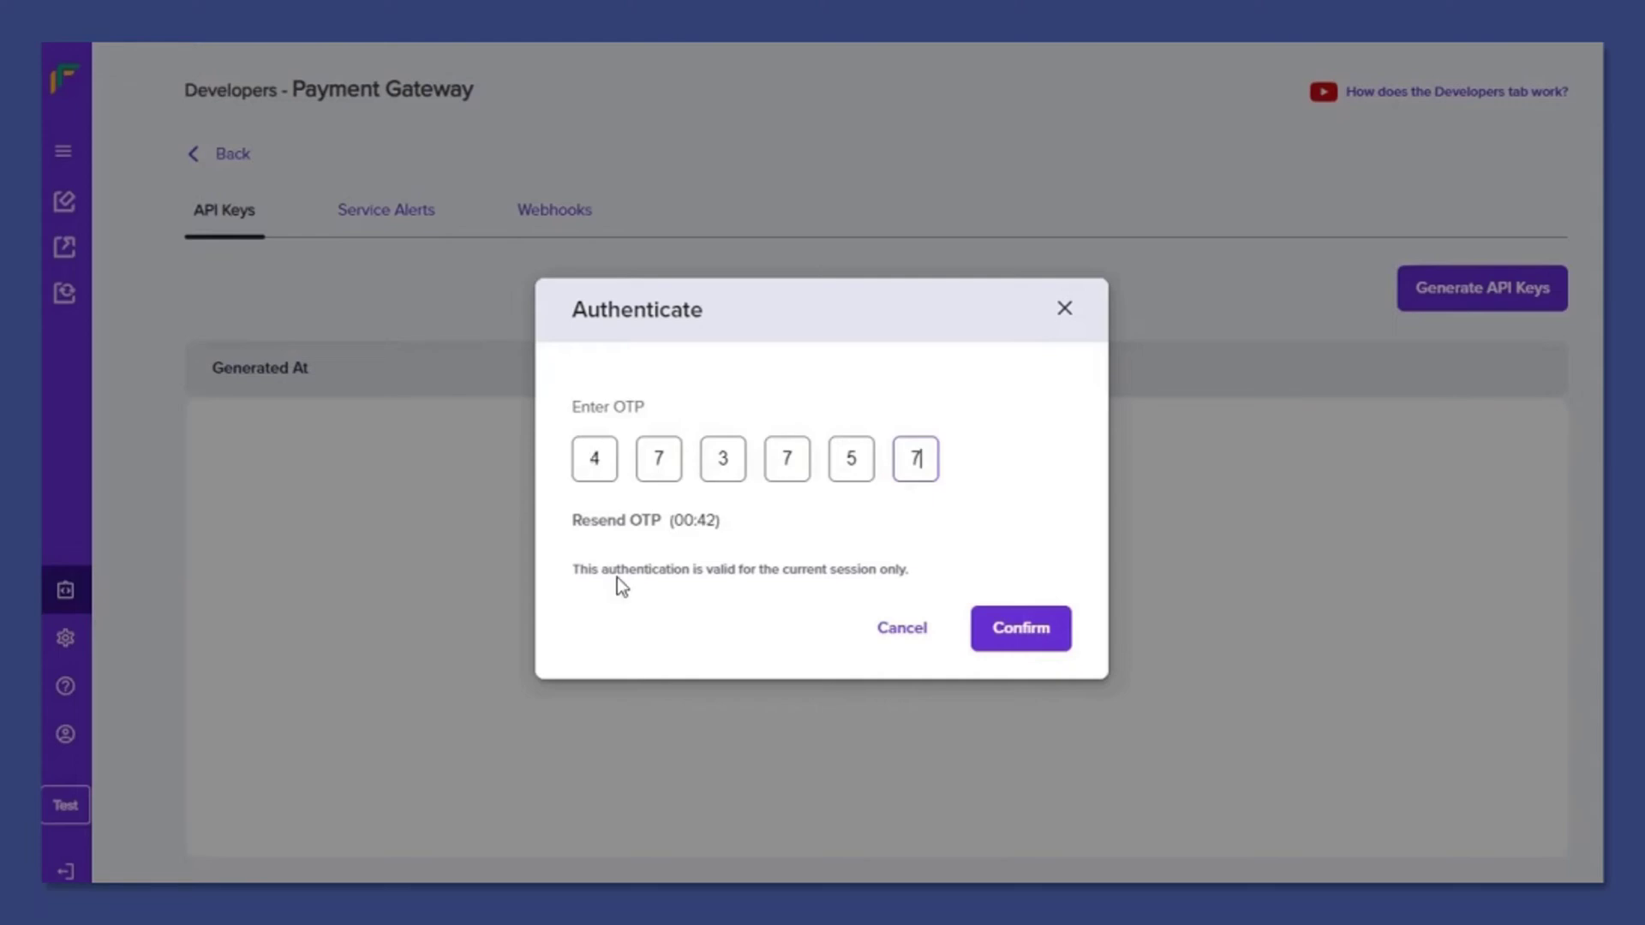
pyautogui.click(1058, 636)
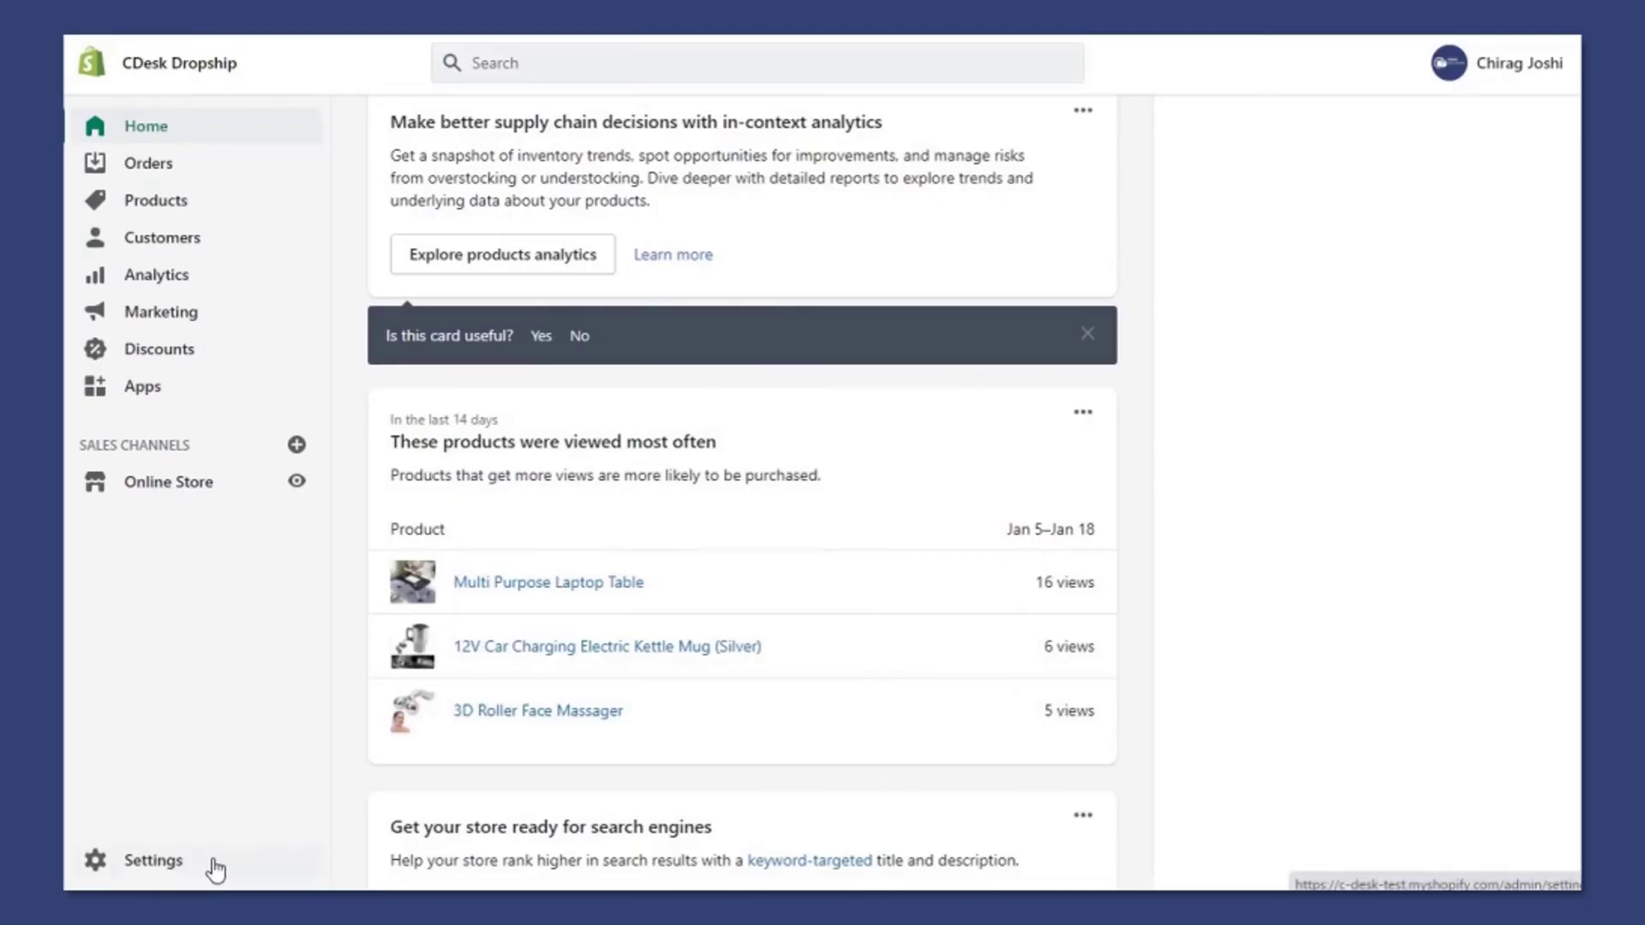
# Step: Go to Settings > Payments and list the available third-party payment providers
pyautogui.click(157, 862)
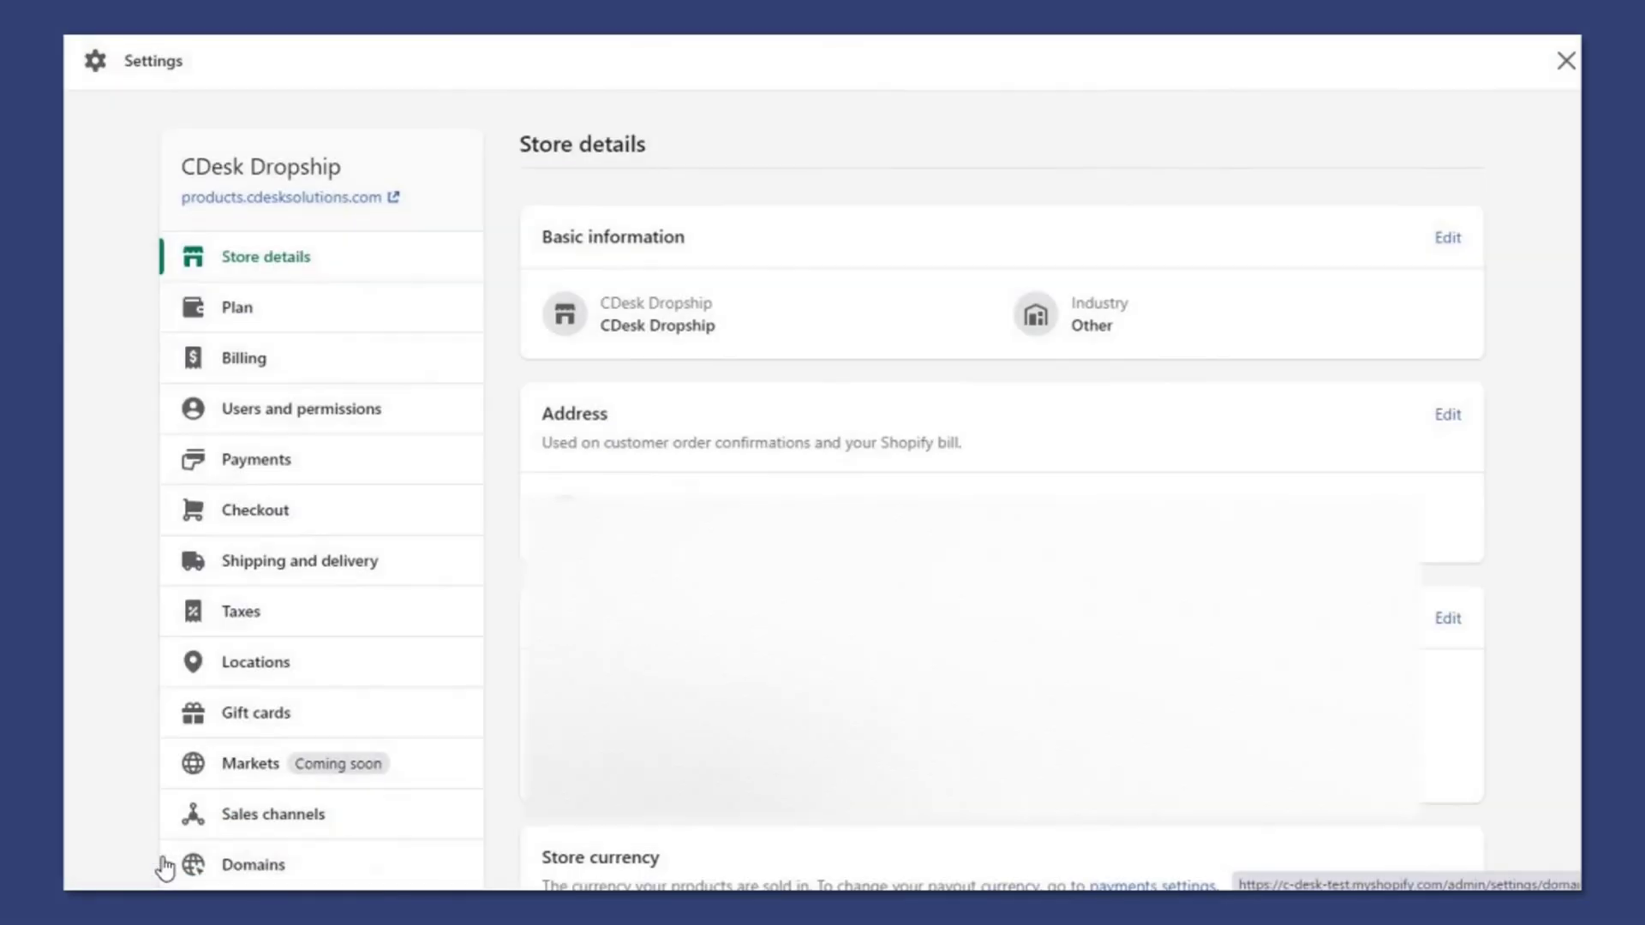
pyautogui.click(310, 464)
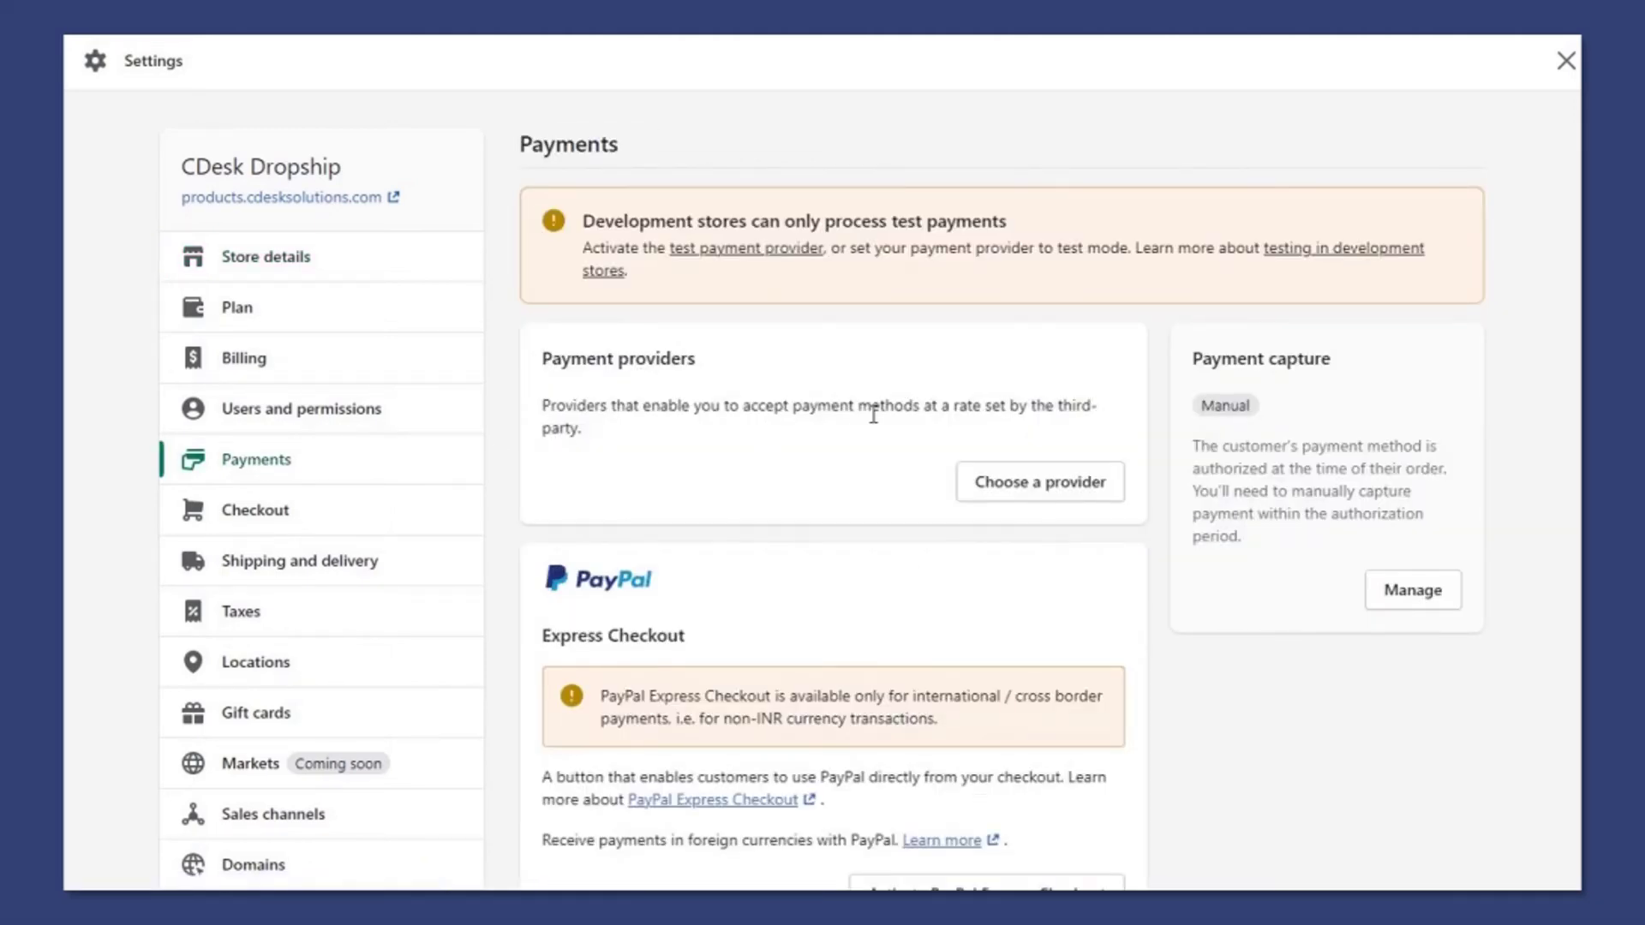
pyautogui.click(1096, 481)
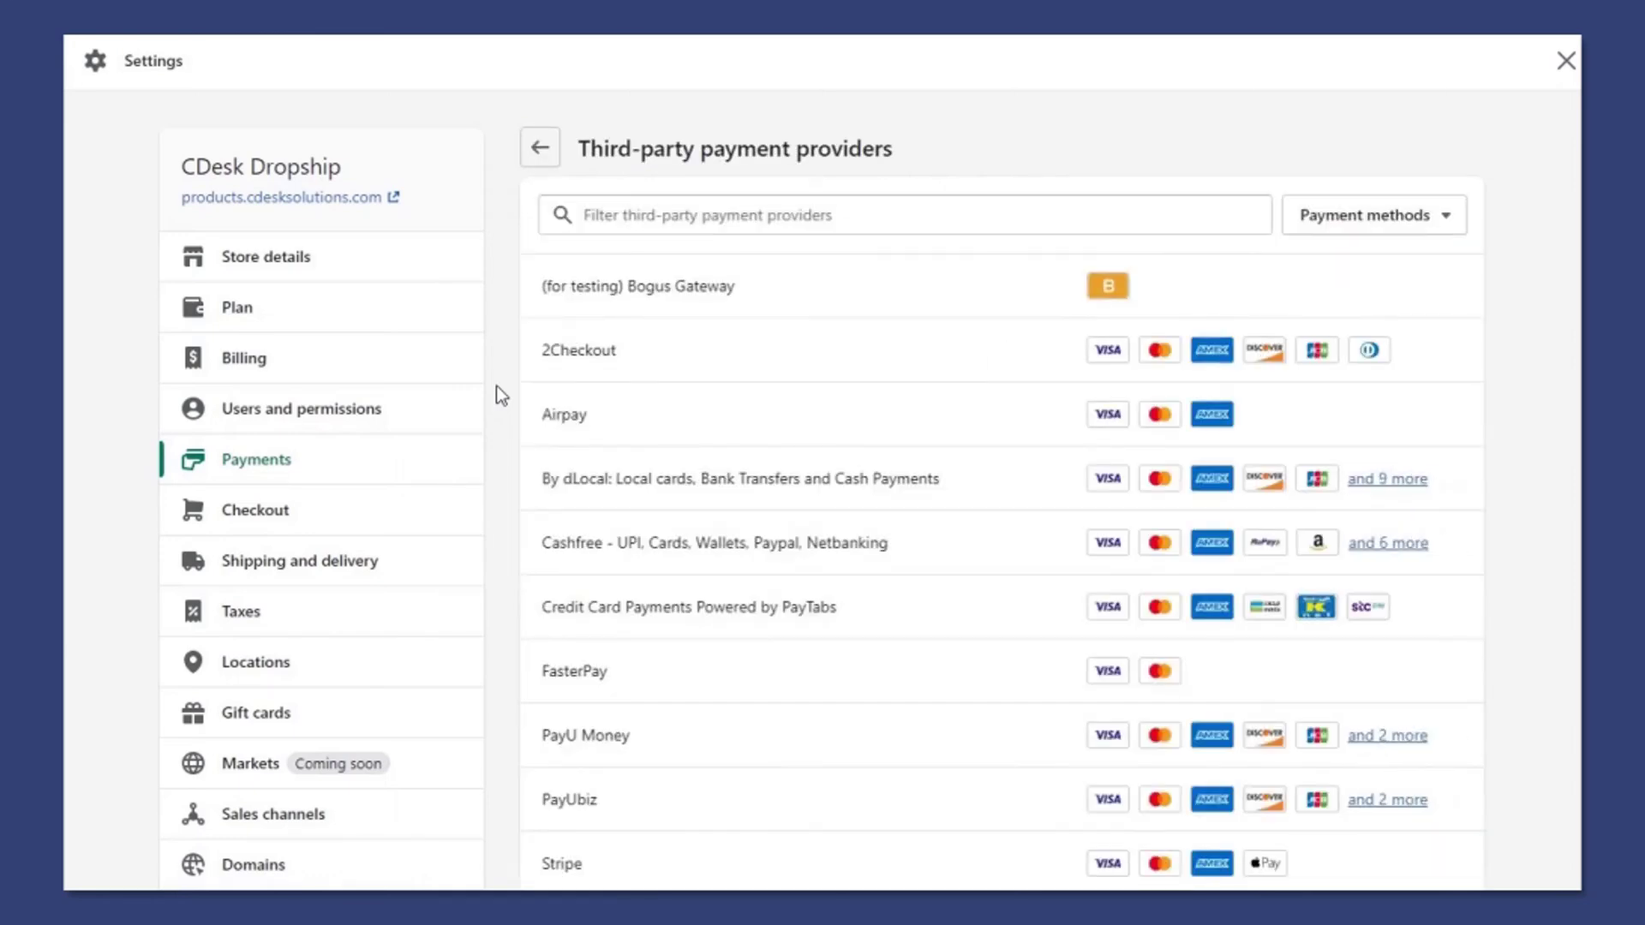
# Step: Paste Cashfree's AppID and Secret Key into Shopify's Merchant fields and activate Cashfree
pyautogui.click(910, 548)
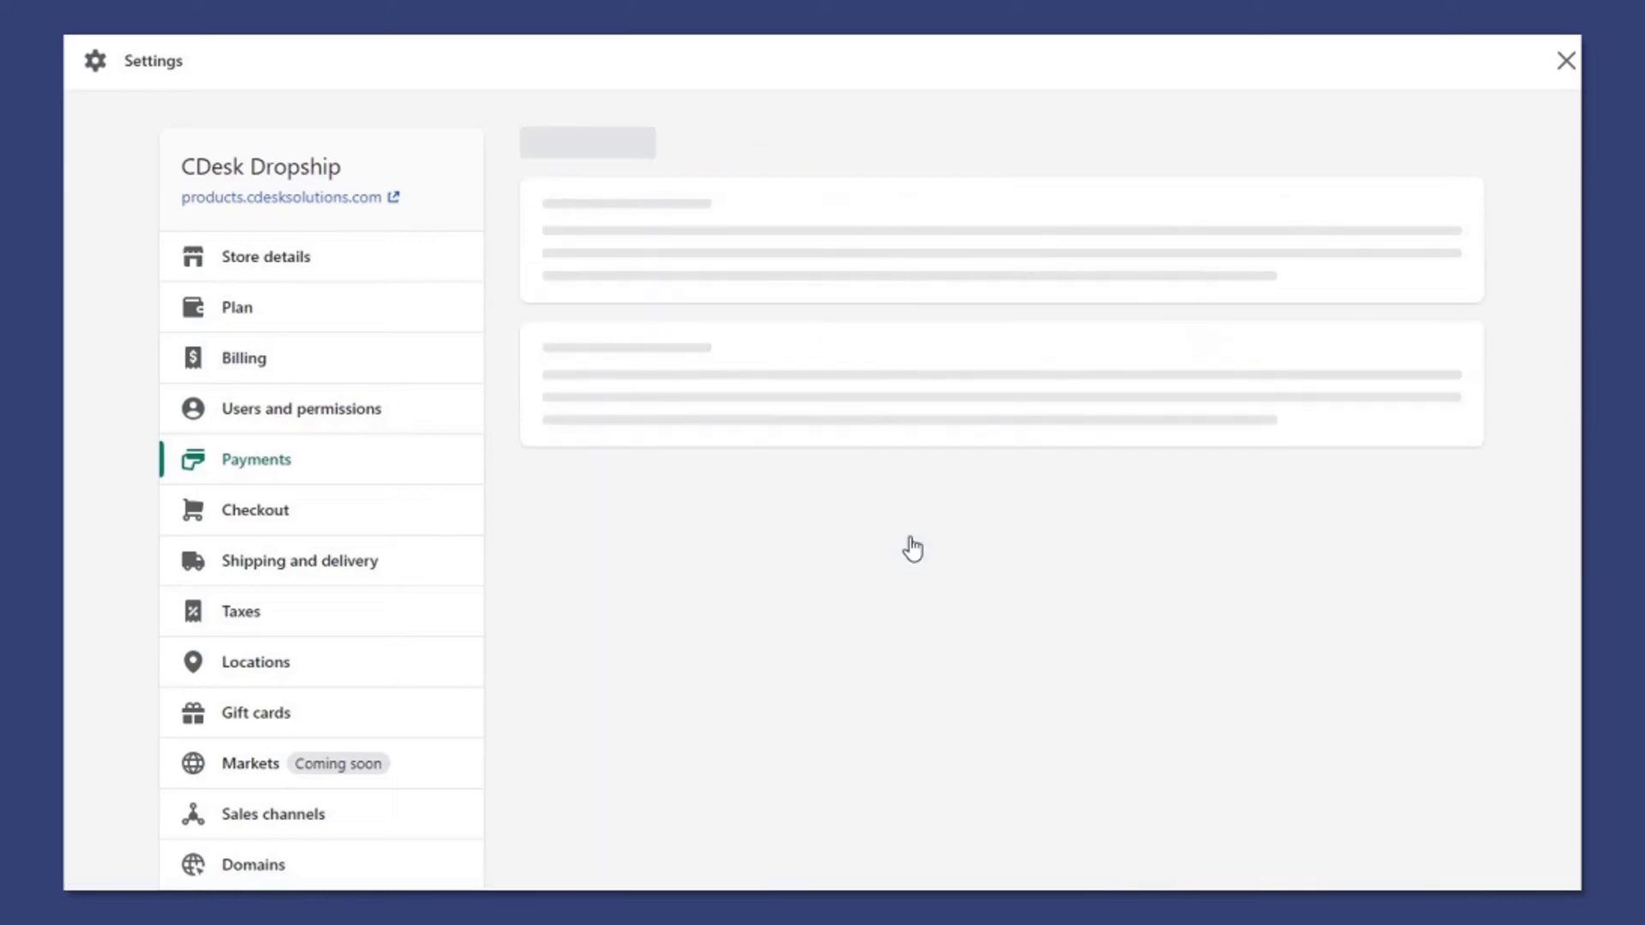
pyautogui.scroll(-1, 599, 523)
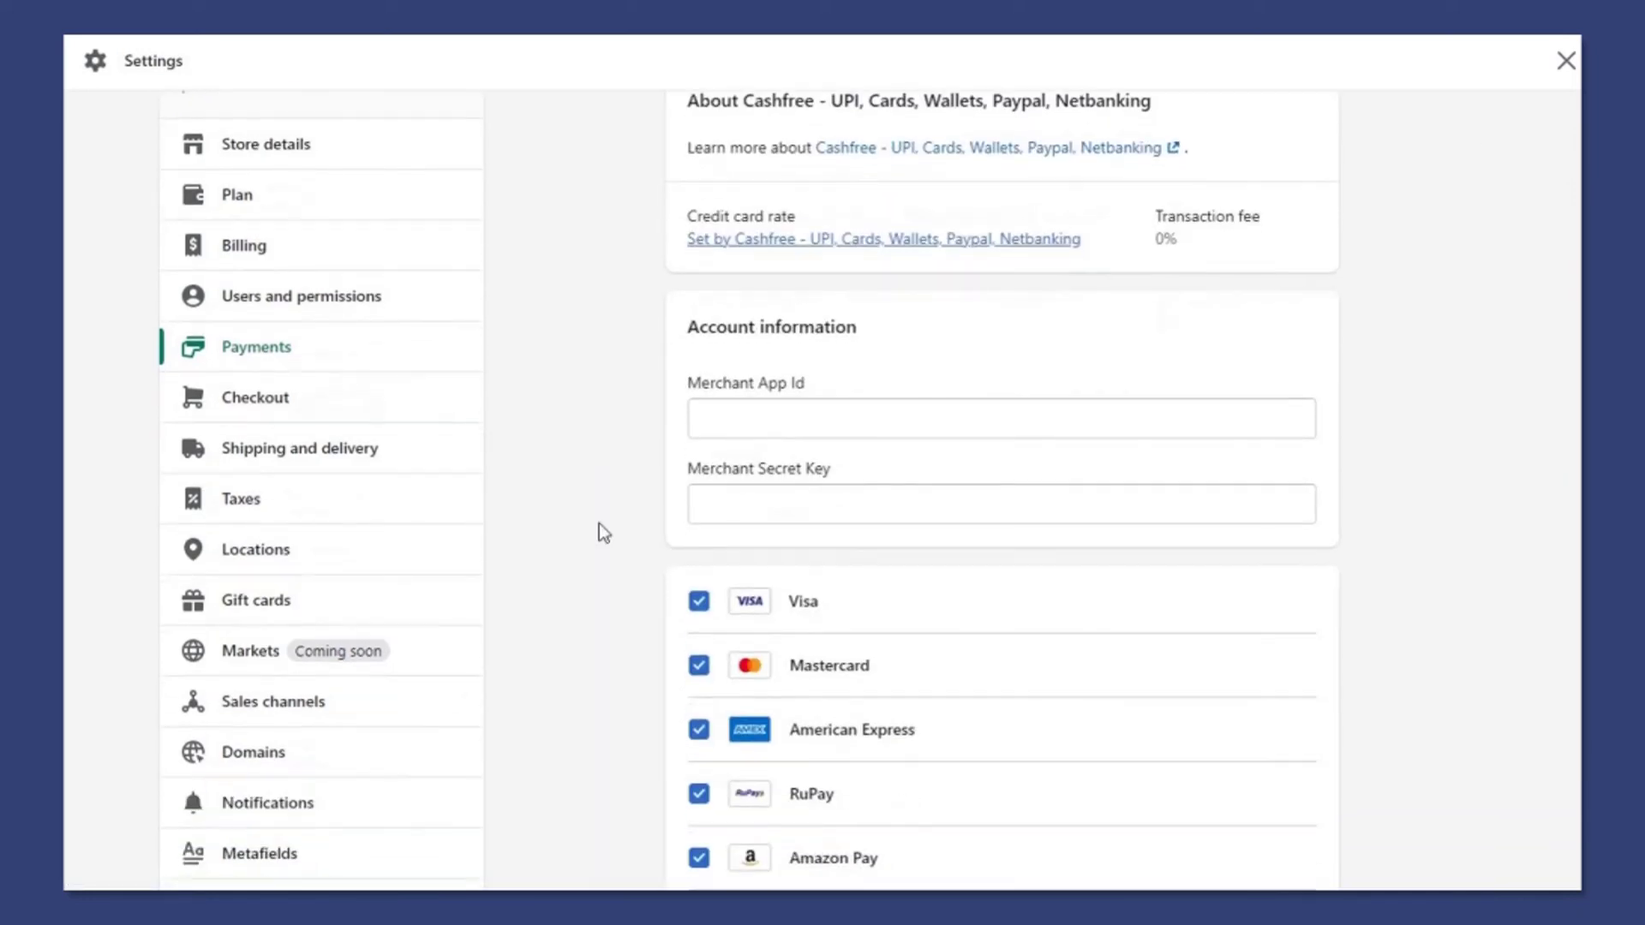
pyautogui.scroll(1, 599, 522)
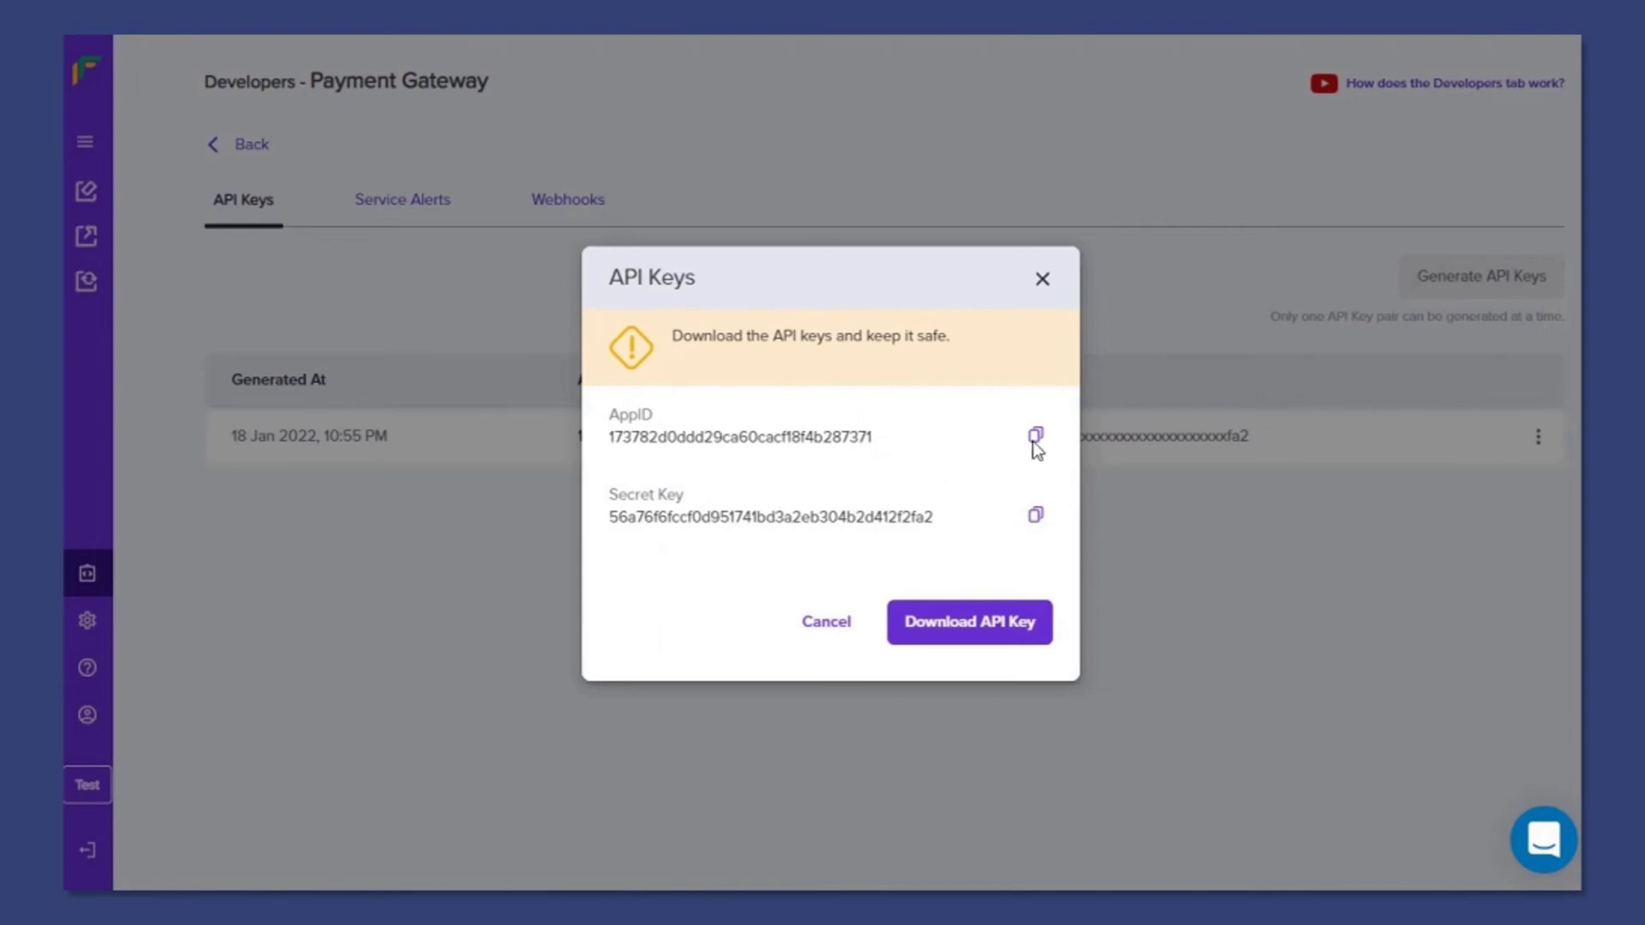
pyautogui.click(1037, 440)
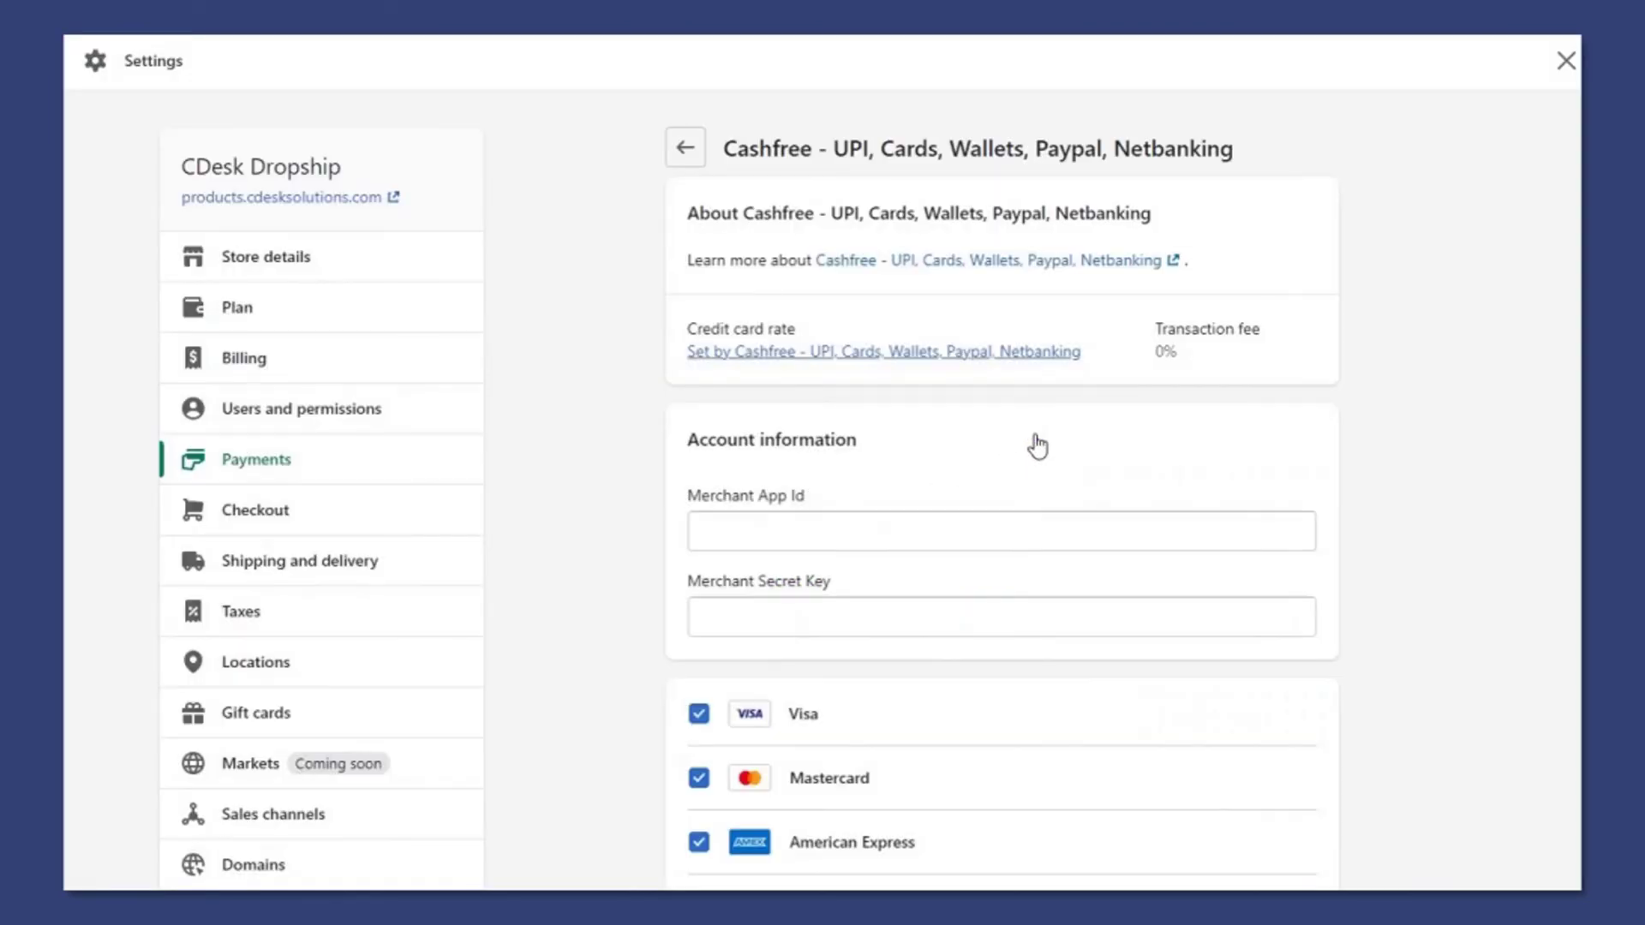
pyautogui.click(1023, 532)
pyautogui.hotkey('ctrl', 'v')
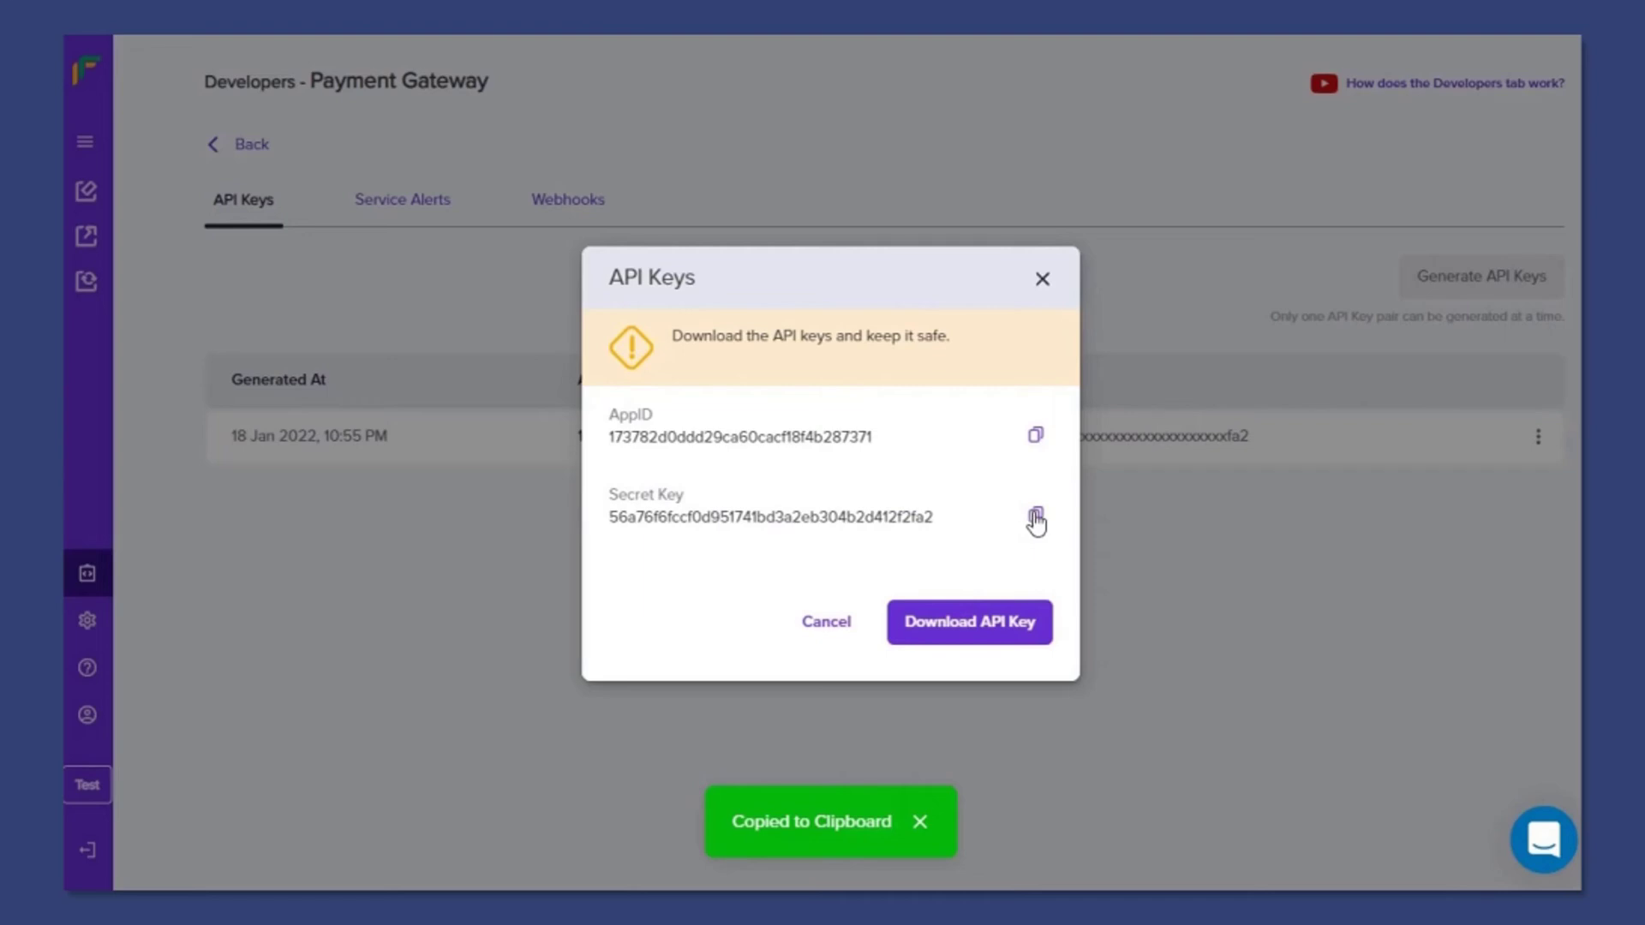
pyautogui.click(1035, 516)
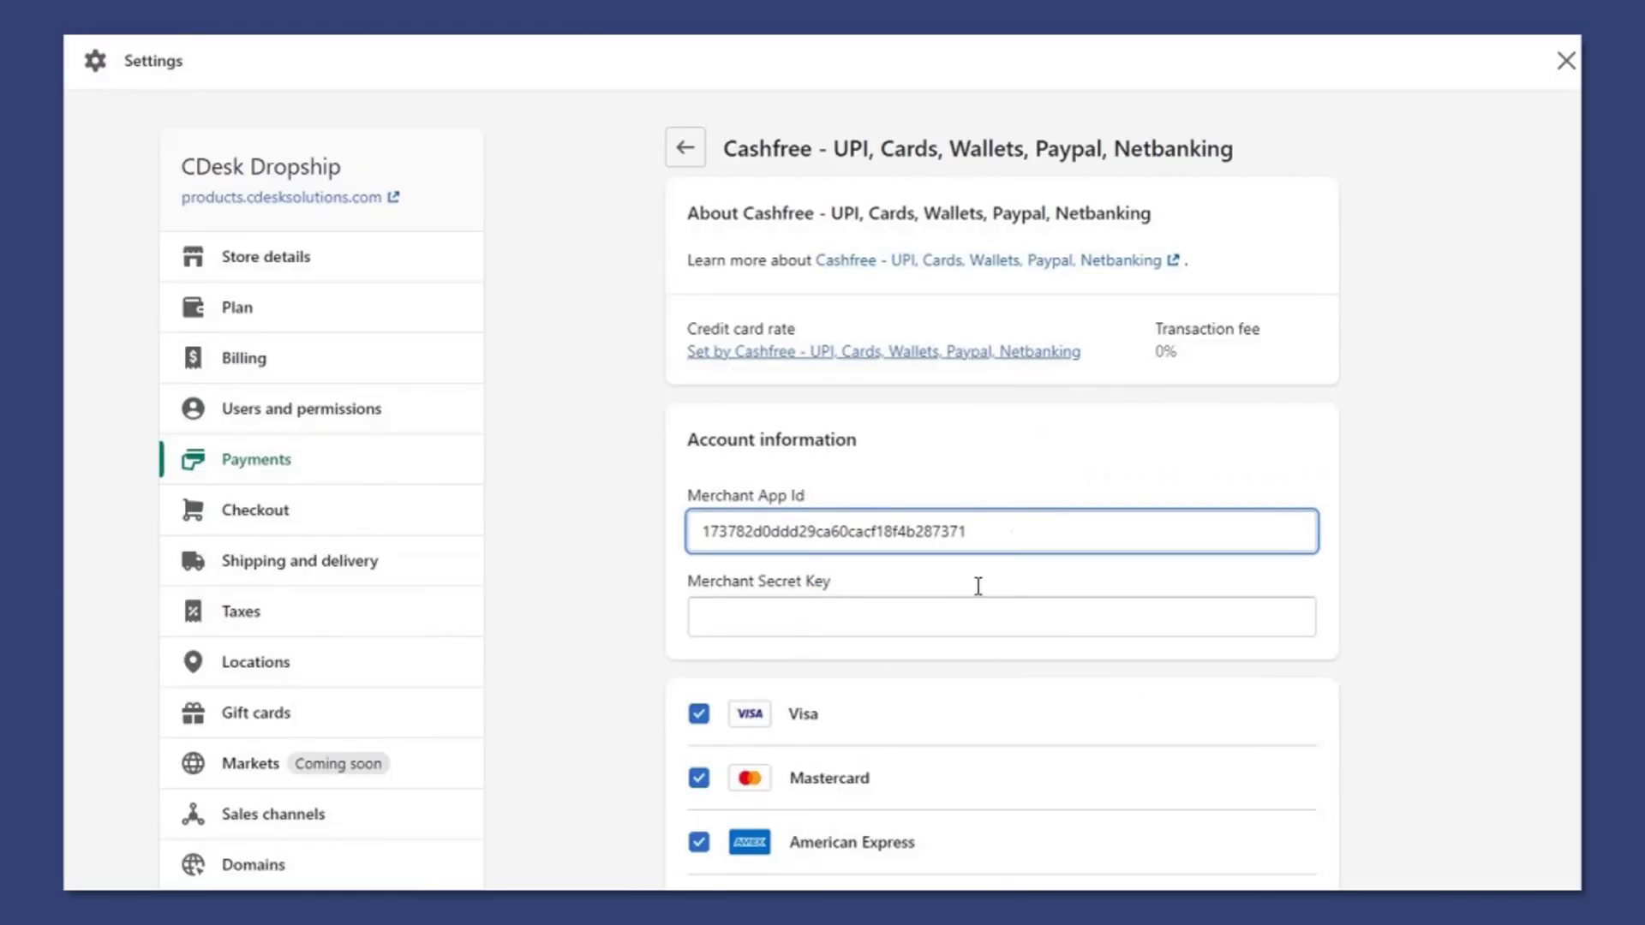
pyautogui.click(940, 621)
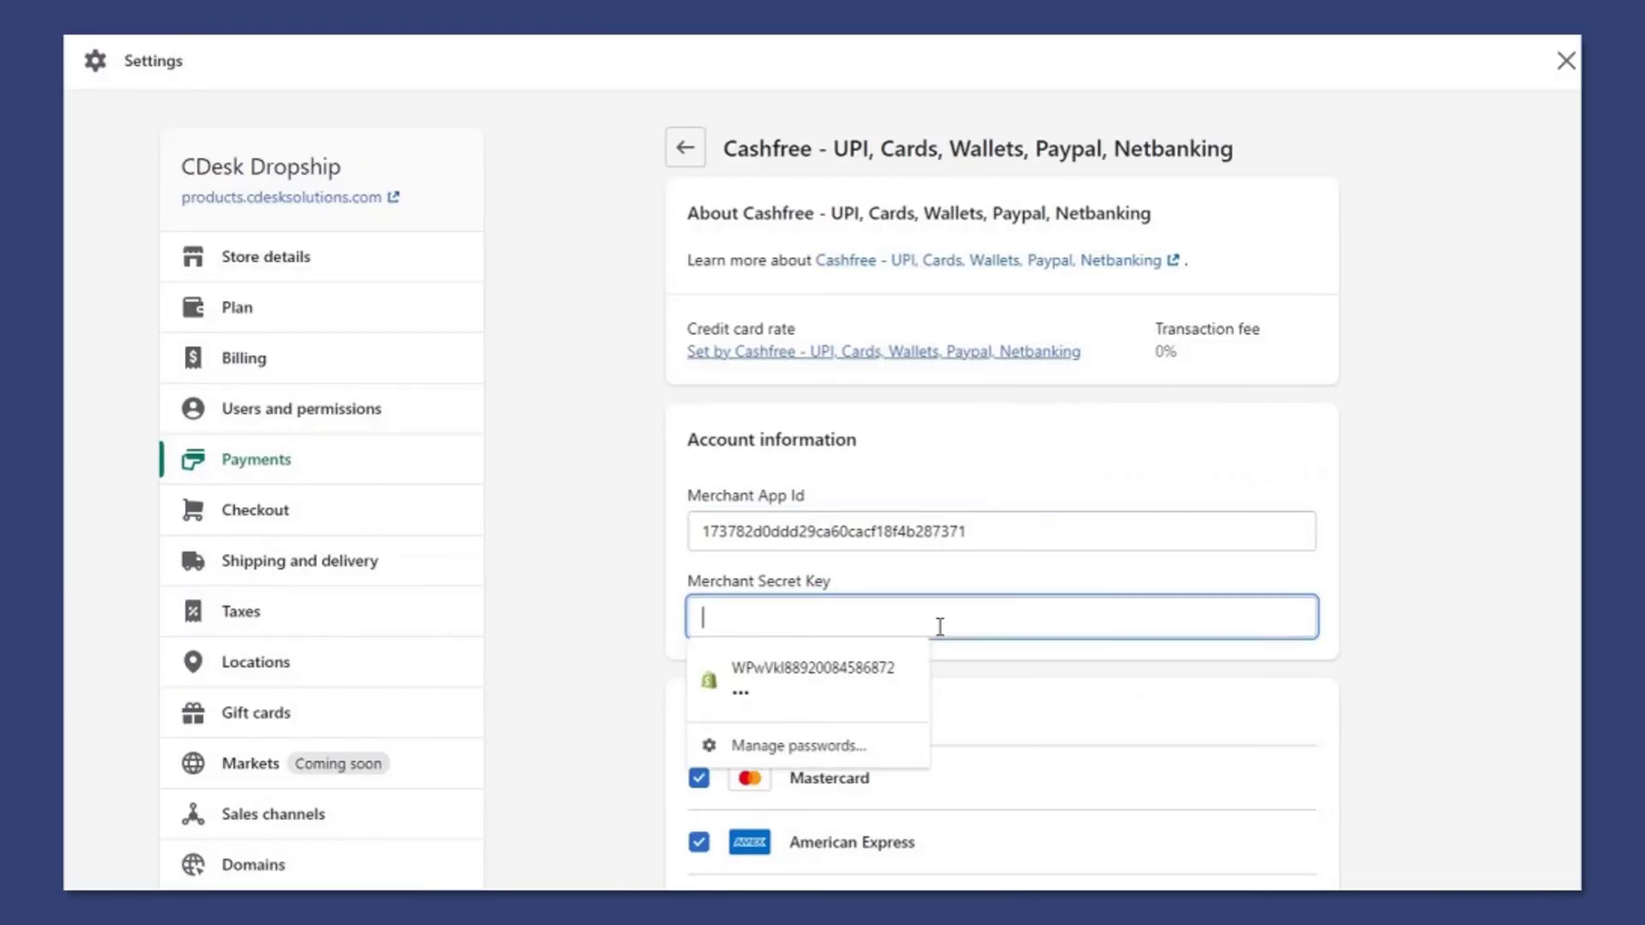
pyautogui.hotkey('ctrl', 'v')
pyautogui.click(579, 528)
pyautogui.scroll(-1, 580, 529)
pyautogui.scroll(-2, 580, 524)
pyautogui.scroll(-1, 580, 525)
pyautogui.scroll(-2, 580, 524)
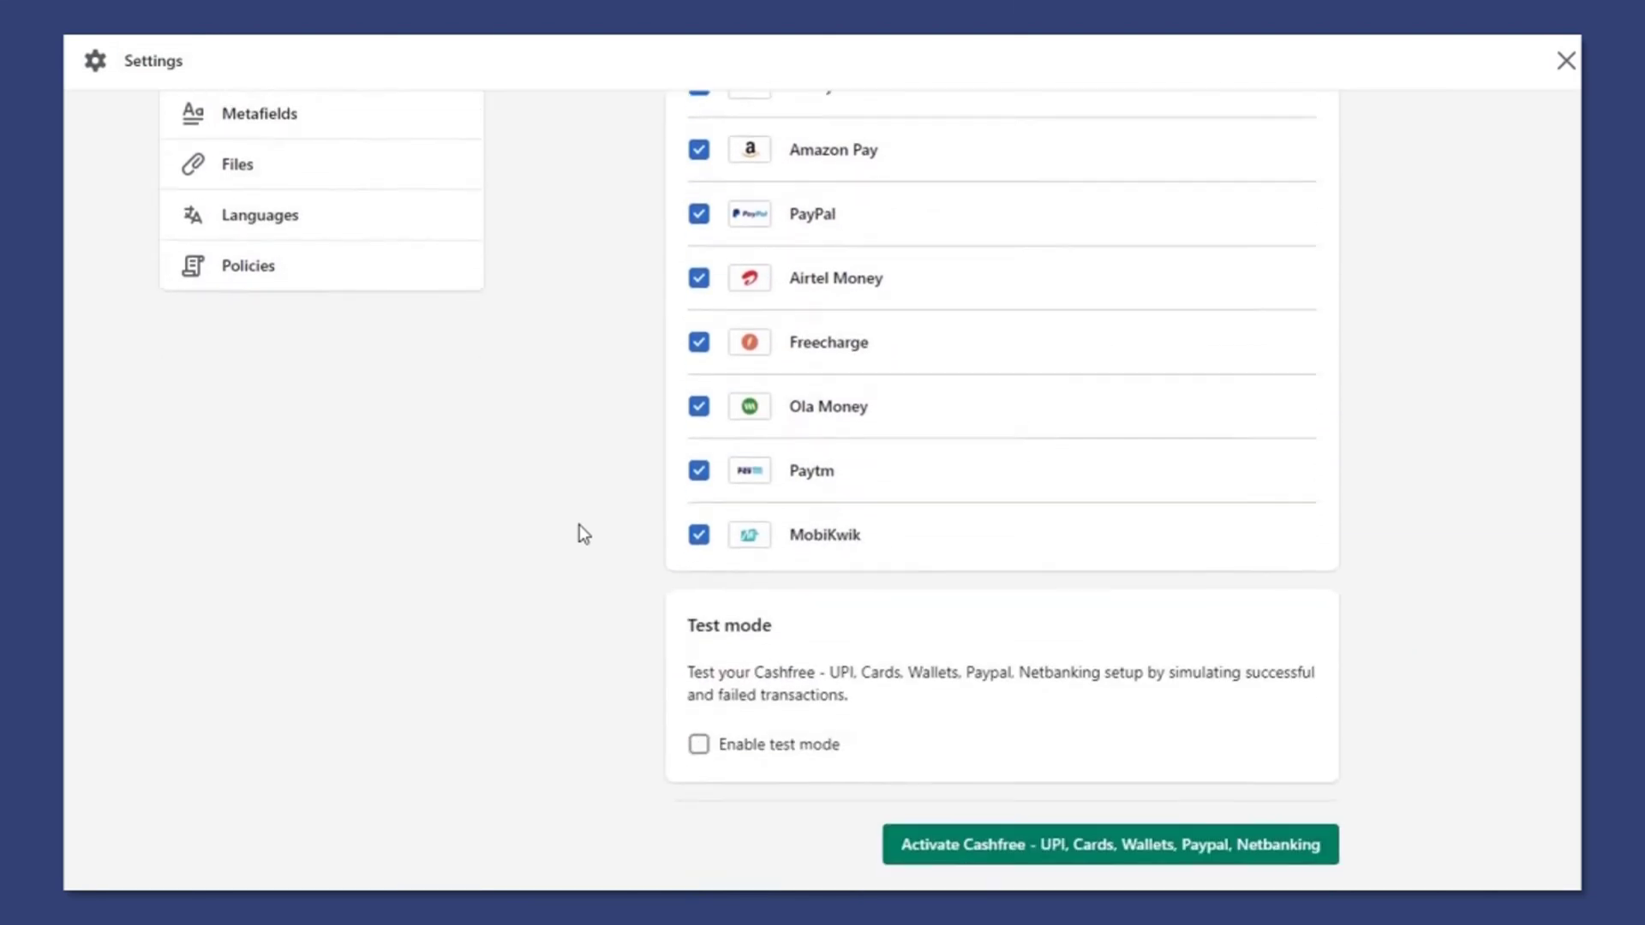
pyautogui.click(1007, 853)
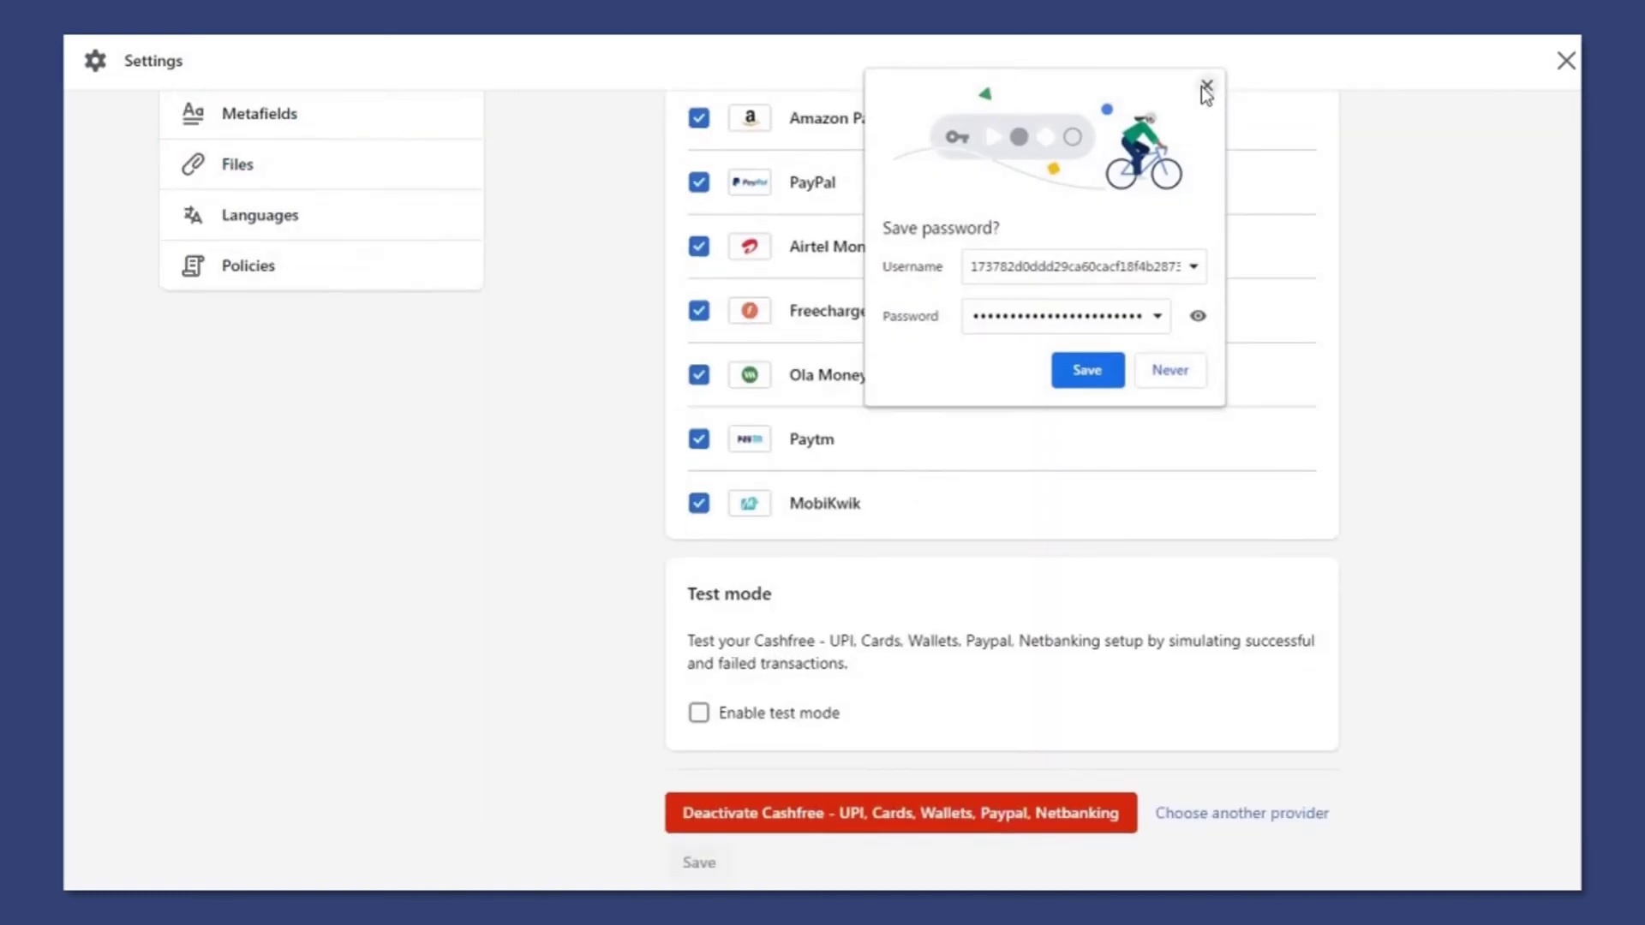
pyautogui.click(1206, 85)
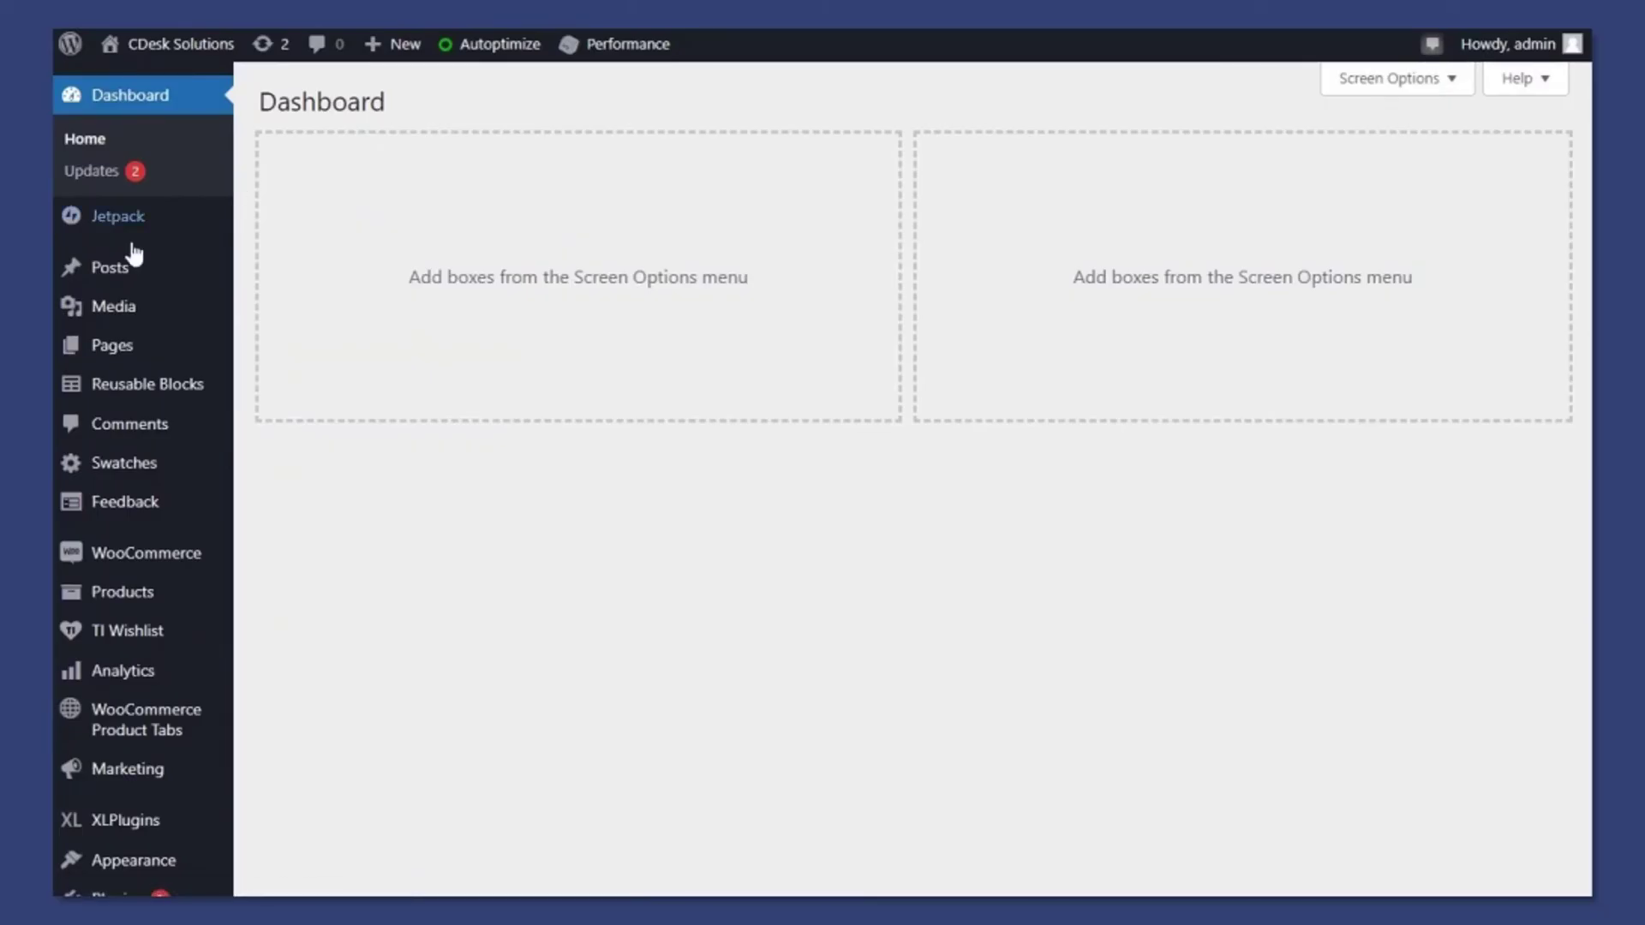
pyautogui.scroll(-1, 122, 469)
pyautogui.scroll(-4, 123, 478)
# Step: Search Add New plugins for 'cashfree' and install Cashfree for WooCommerce
pyautogui.moveTo(115, 556)
pyautogui.click(282, 603)
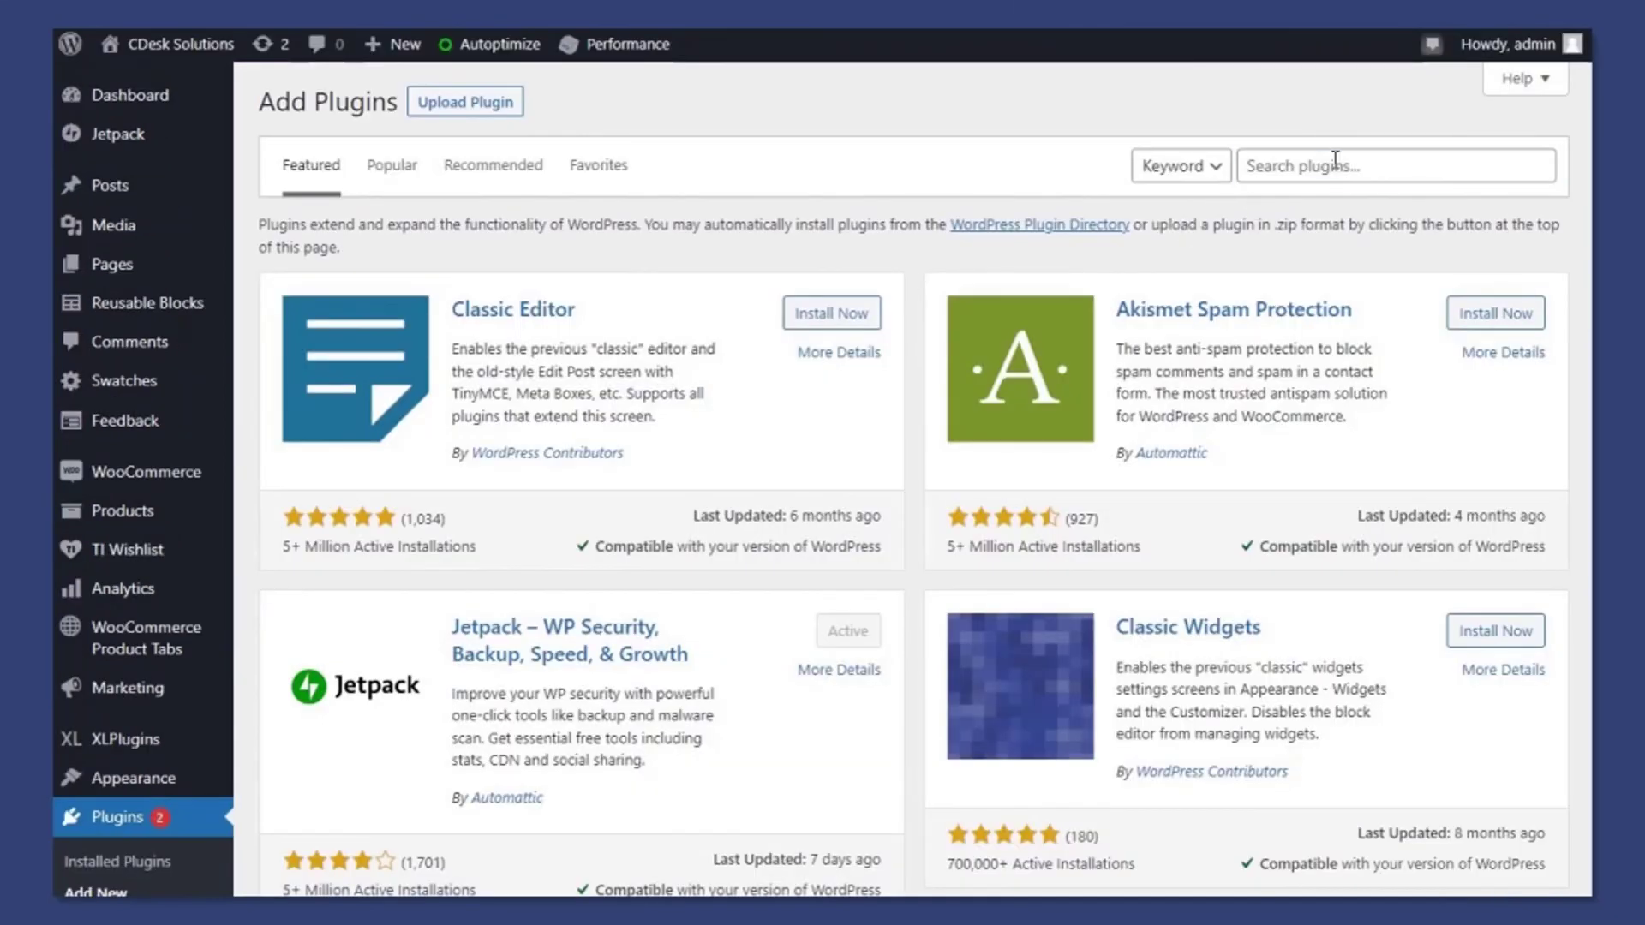
pyautogui.click(1334, 159)
pyautogui.write('cashfree')
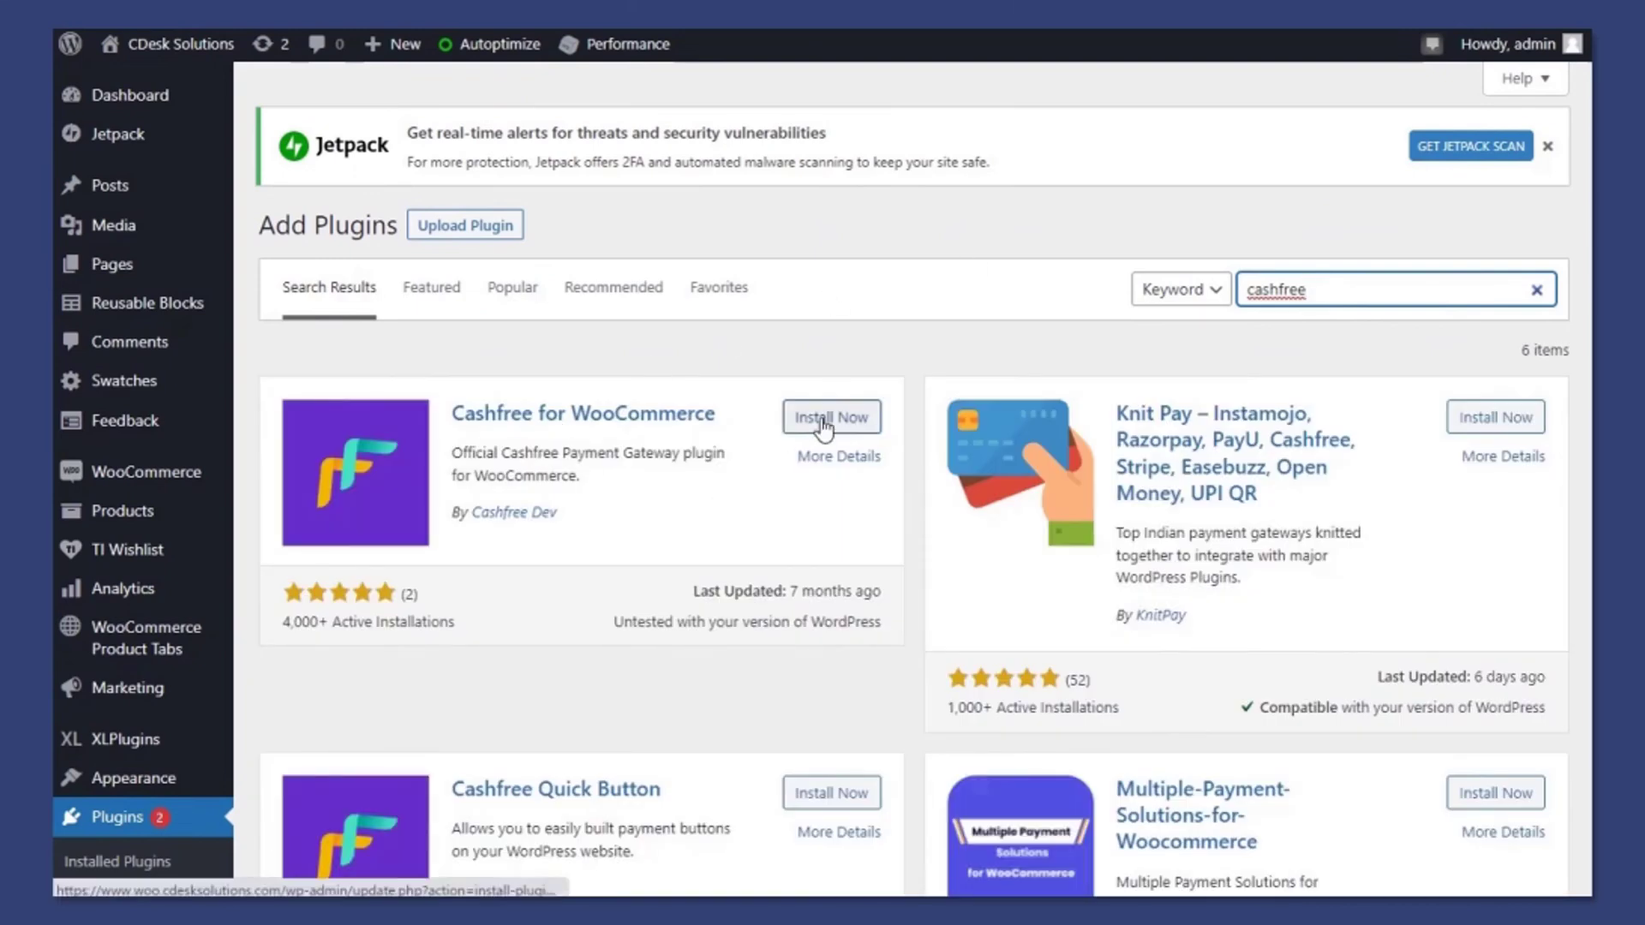
pyautogui.click(830, 416)
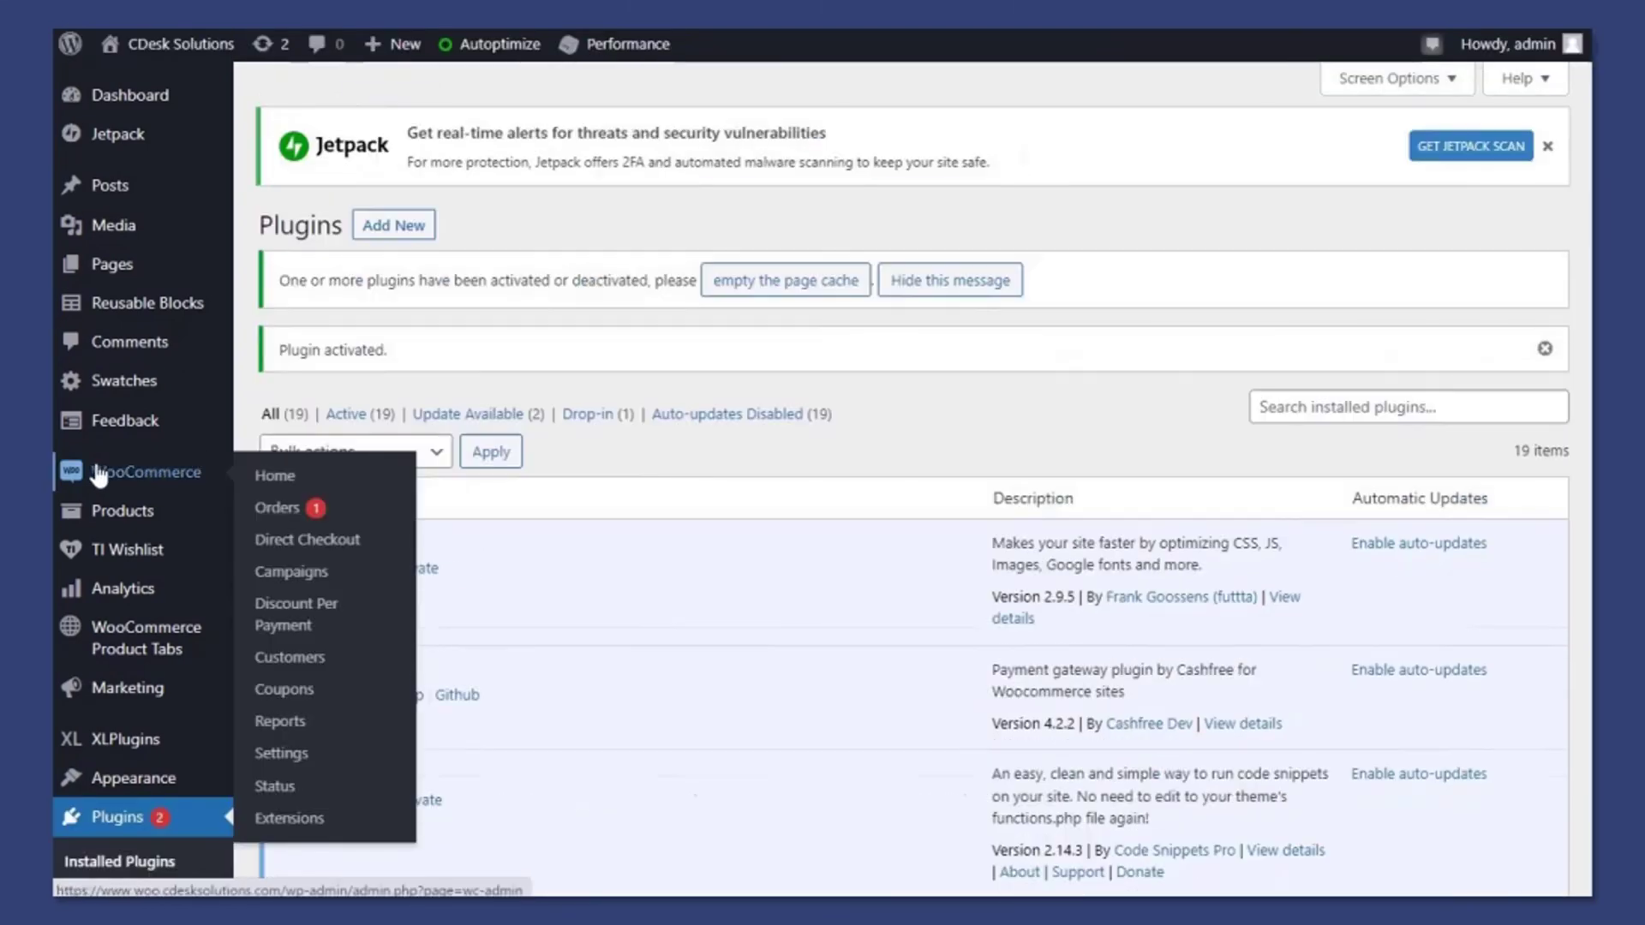
# Step: Turn on Cashfree as a payment method in WooCommerce's payment settings
pyautogui.click(291, 753)
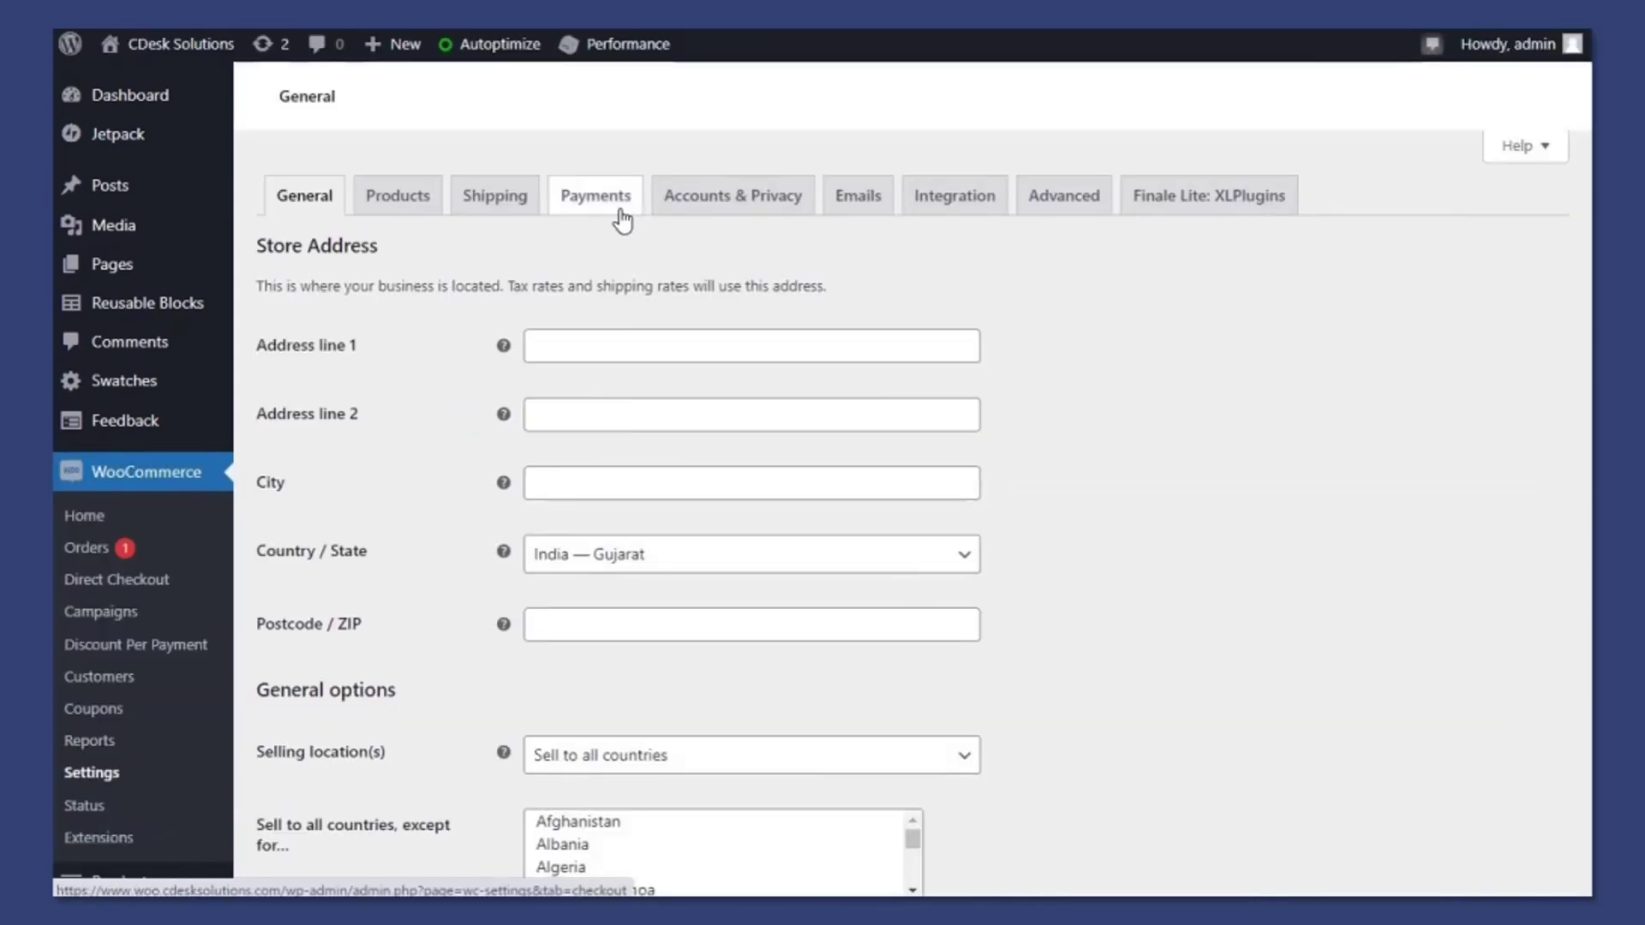
pyautogui.click(595, 200)
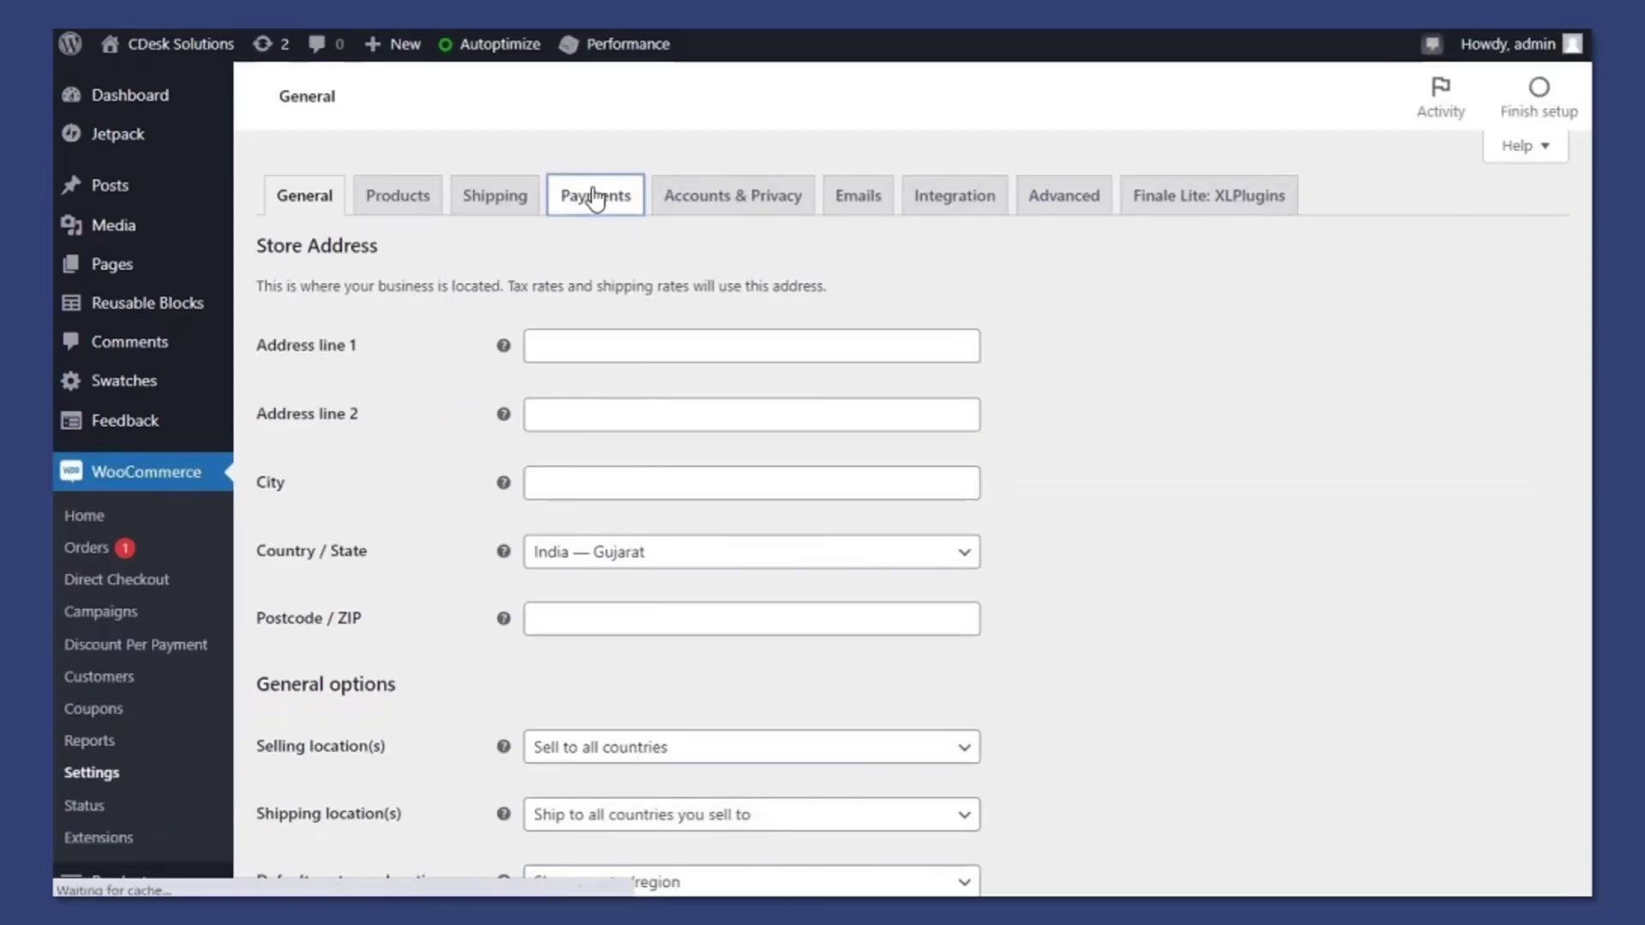
pyautogui.scroll(-5, 578, 503)
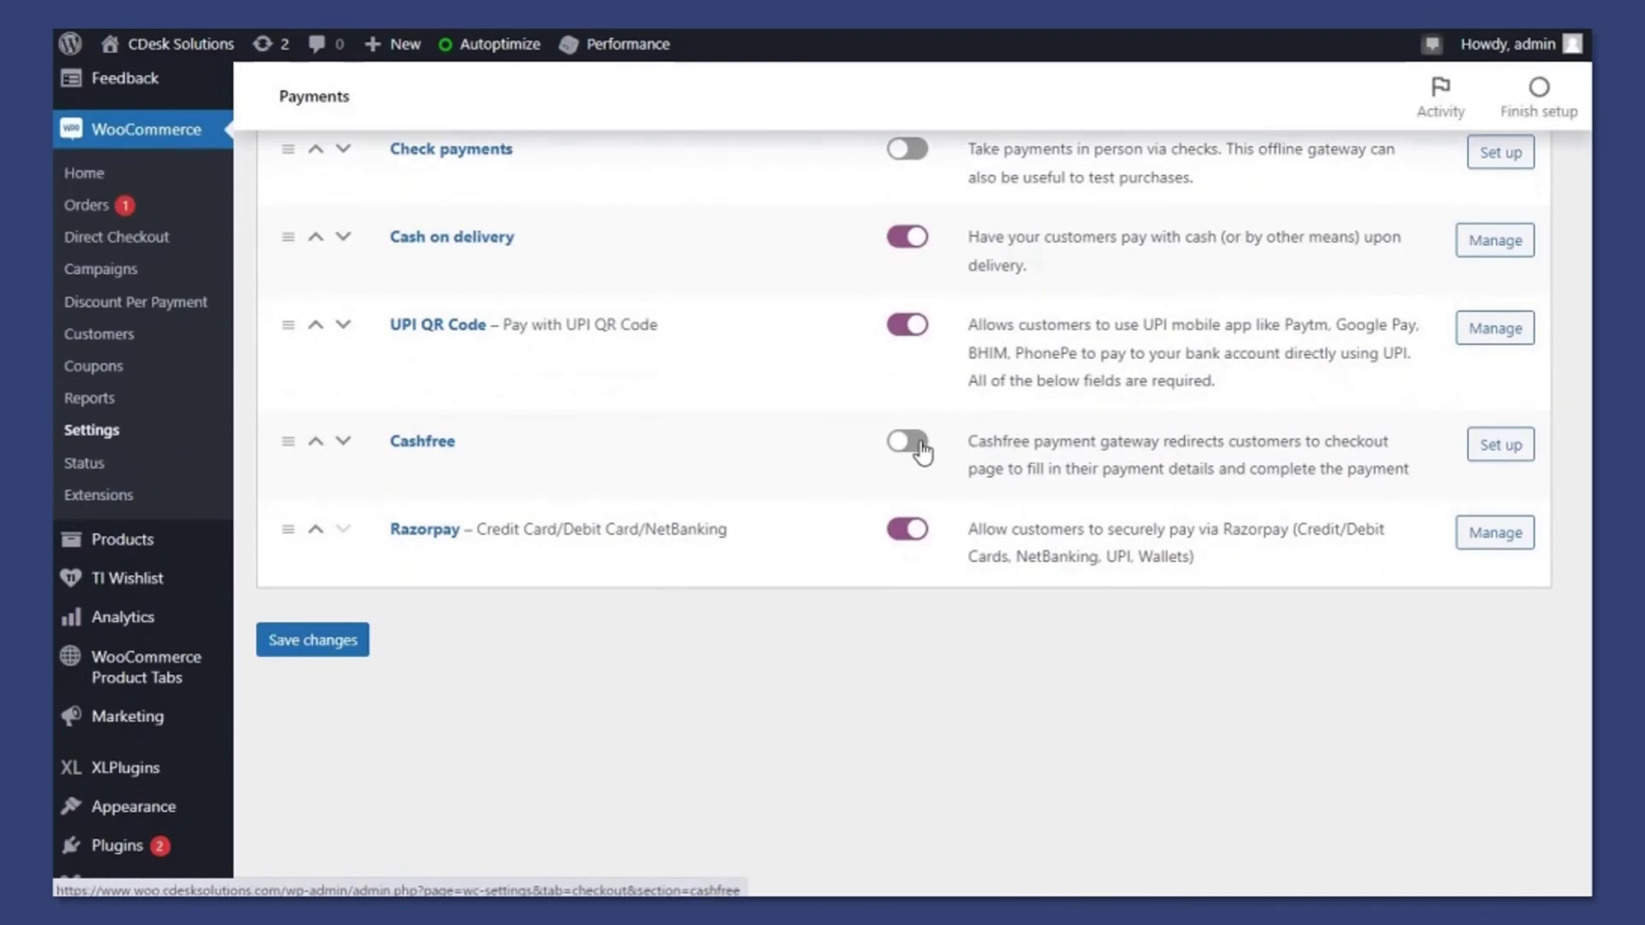
pyautogui.click(920, 451)
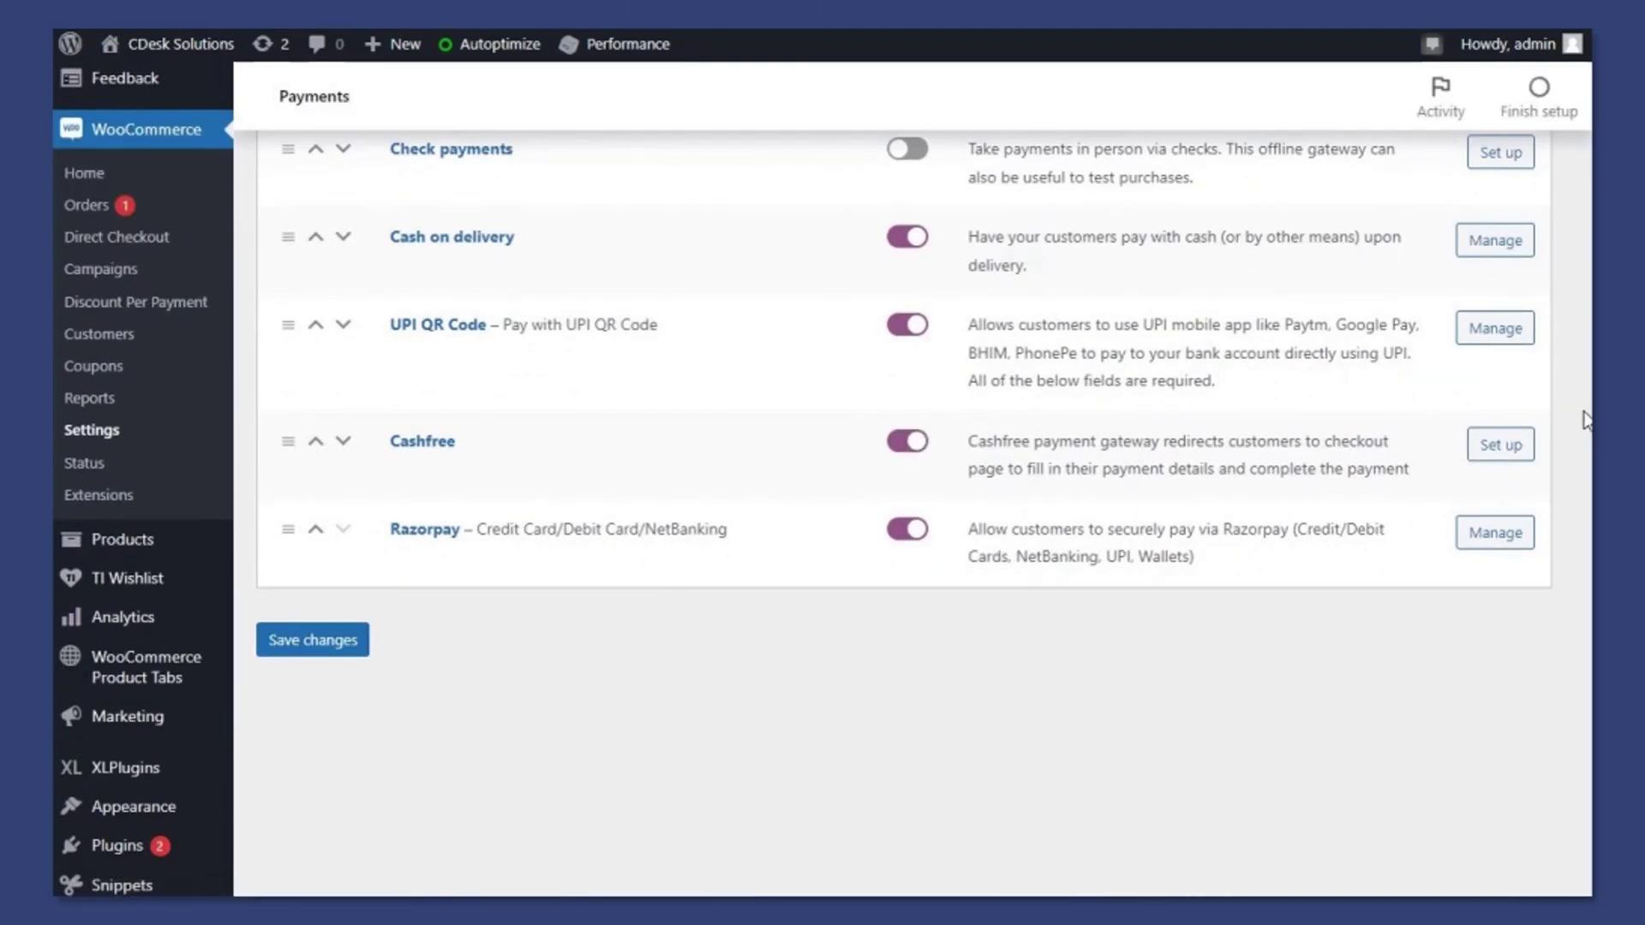
# Step: Set up the Cashfree gateway in Live Mode with the pasted App Id and Secret Key, and save
pyautogui.click(1493, 451)
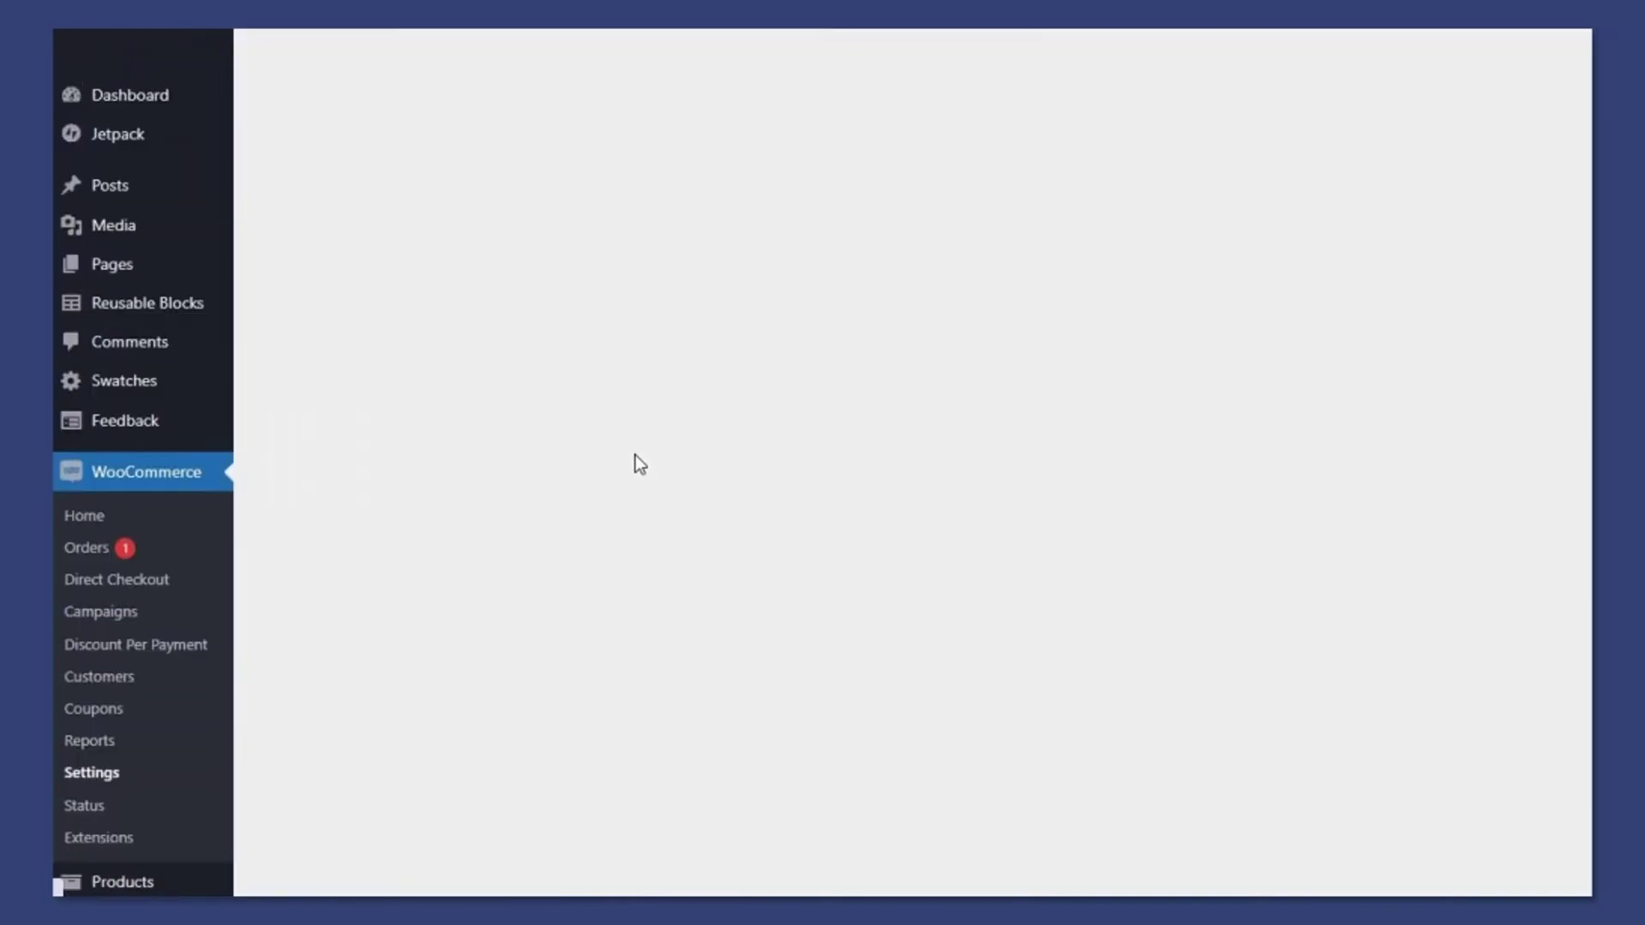
pyautogui.scroll(-2, 634, 456)
pyautogui.click(627, 403)
pyautogui.click(597, 458)
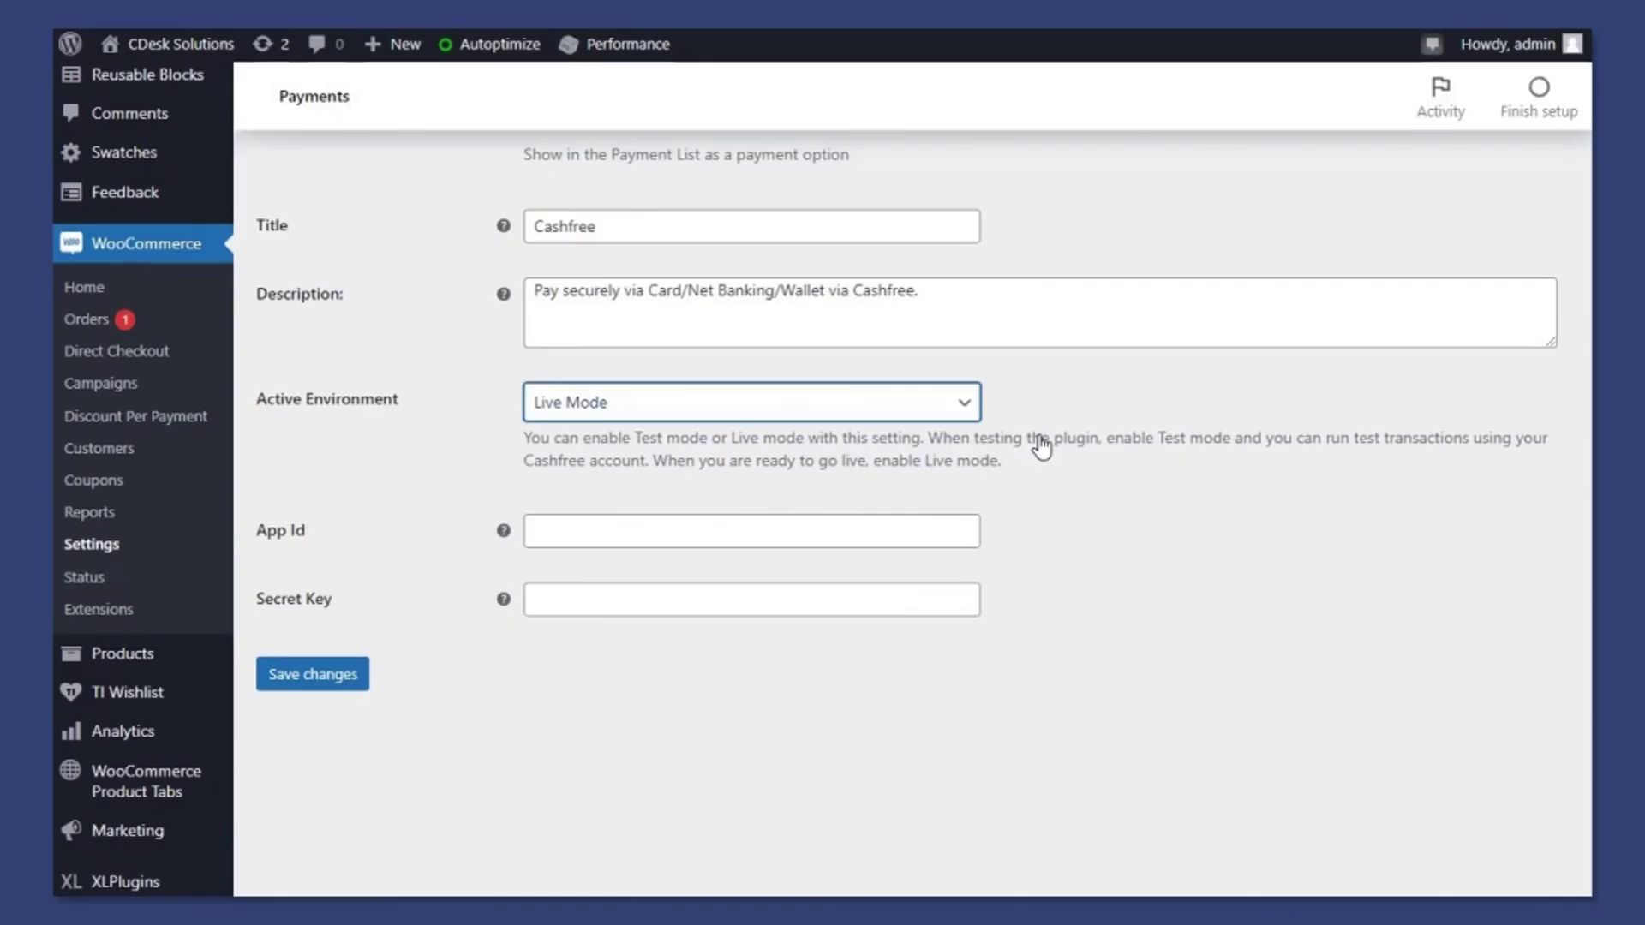
pyautogui.click(826, 532)
pyautogui.hotkey('ctrl', 'v')
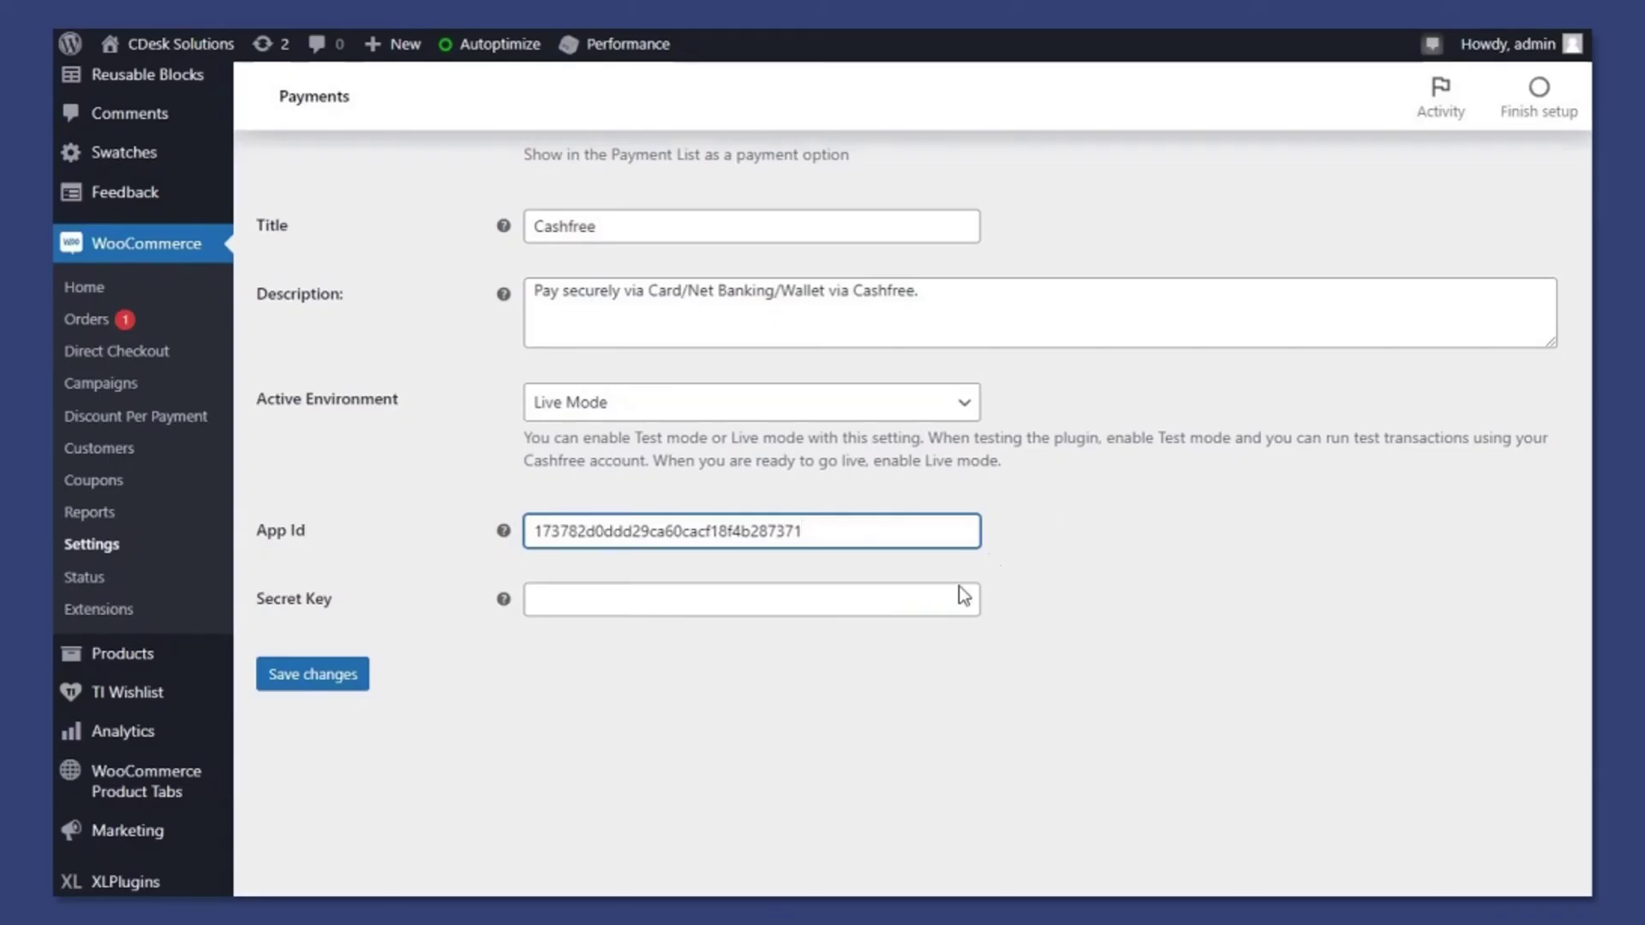
pyautogui.click(959, 598)
pyautogui.hotkey('ctrl', 'v')
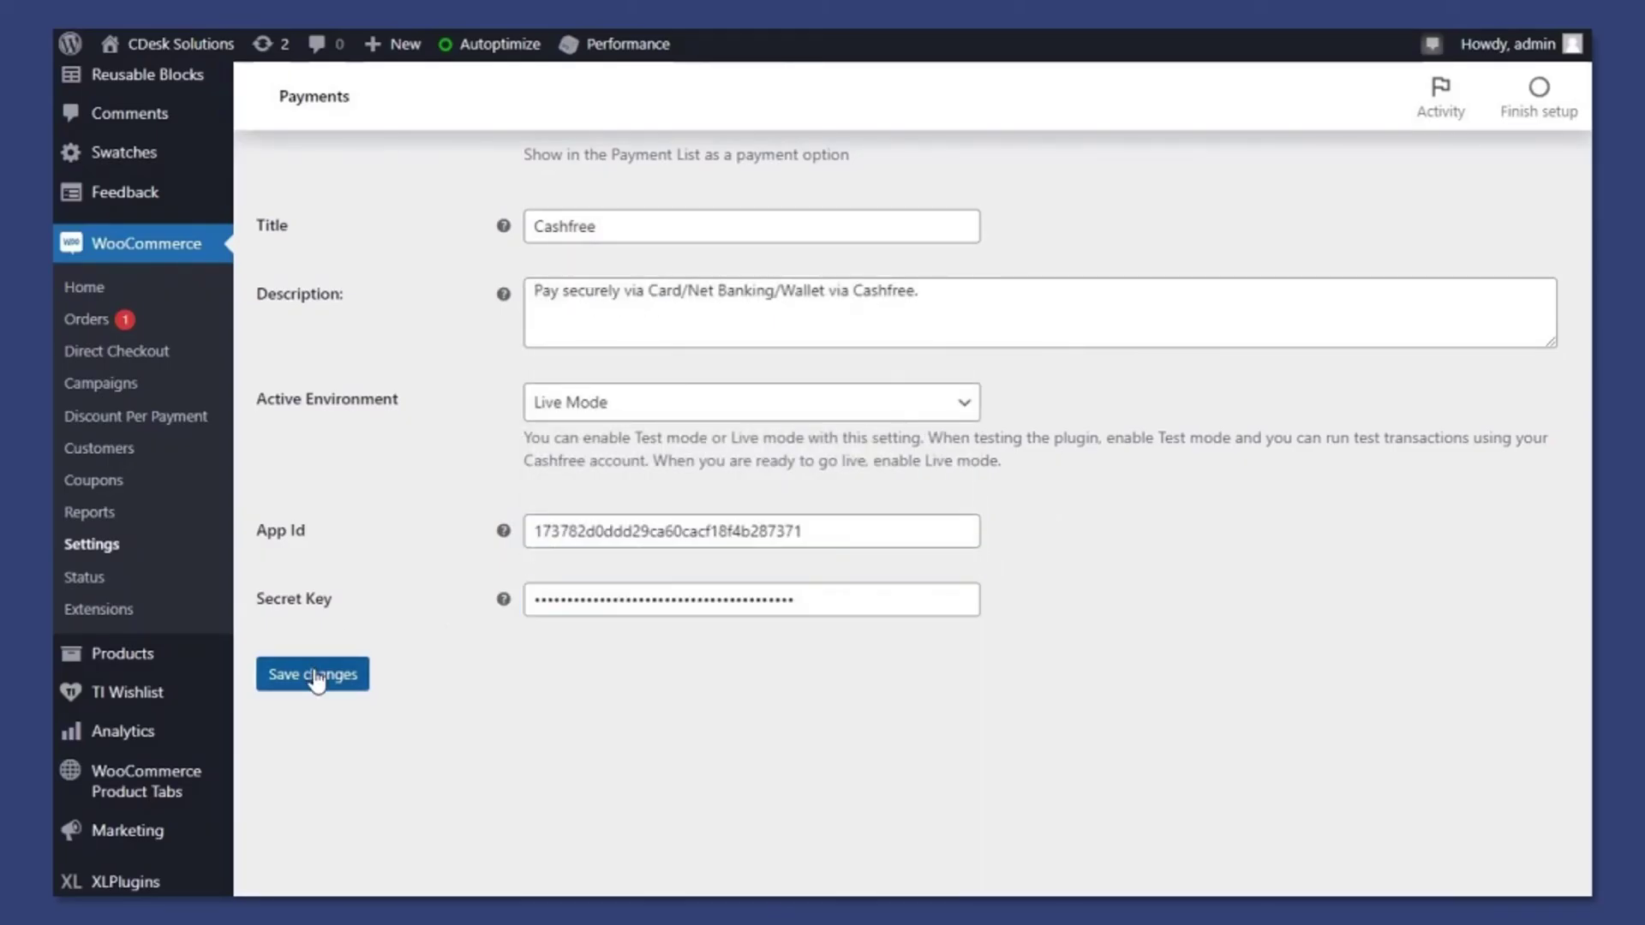
pyautogui.click(315, 681)
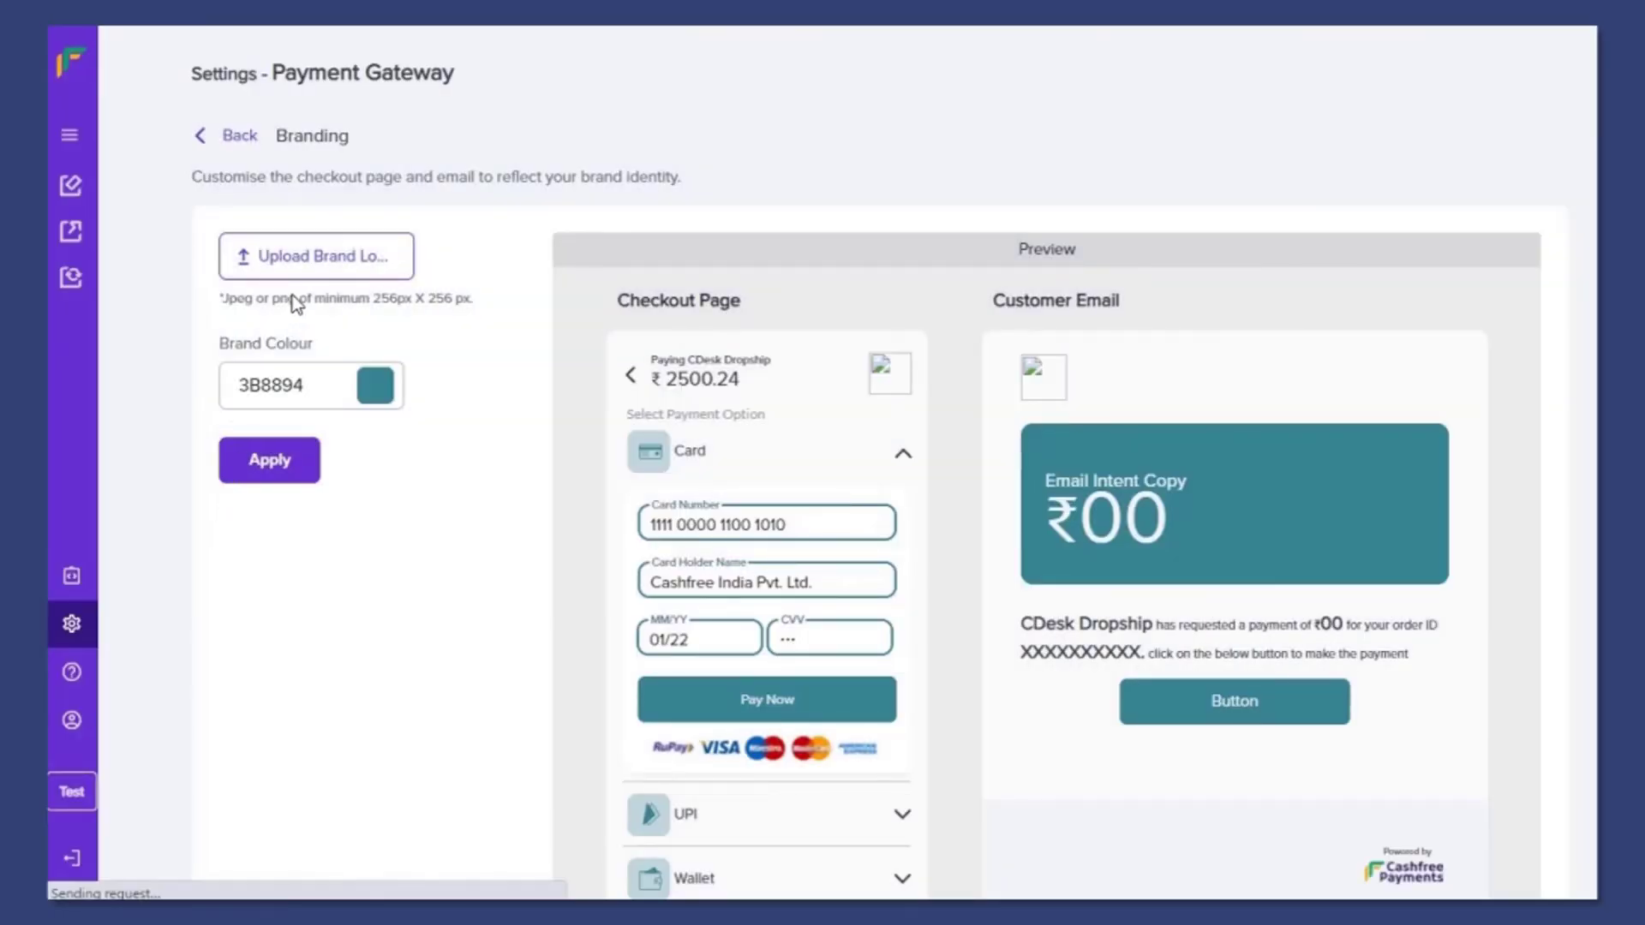
# Step: Upload CDS Latest Logo.jpg as the brand logo zoomed to fit, then select brand colour 3B8894
pyautogui.click(330, 263)
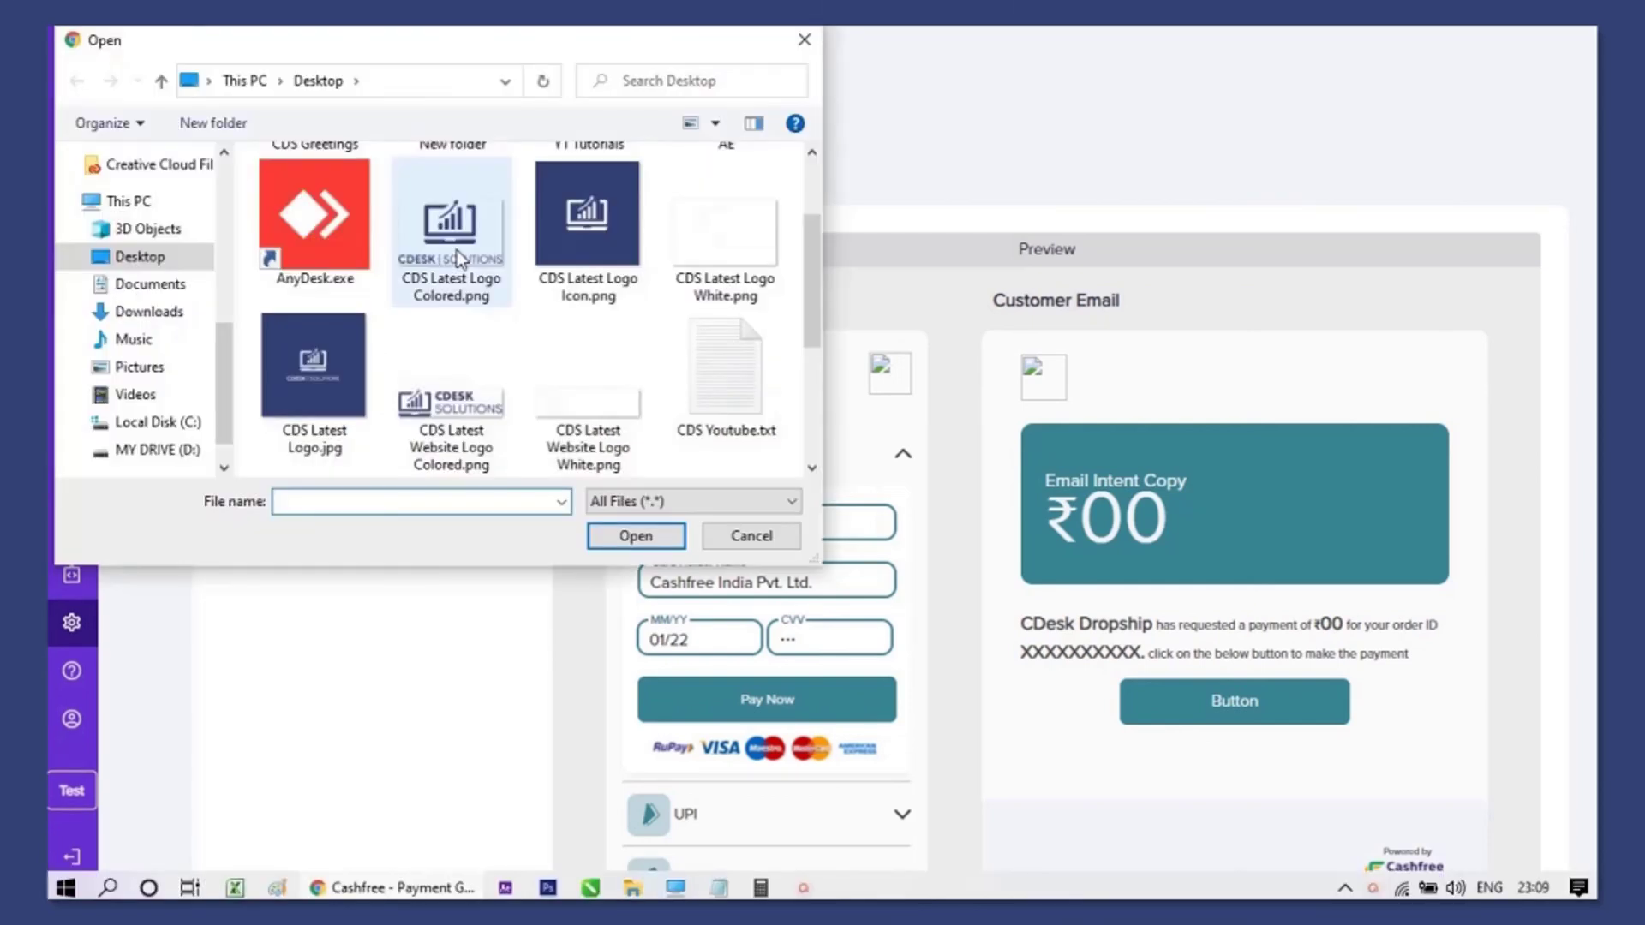
pyautogui.click(456, 250)
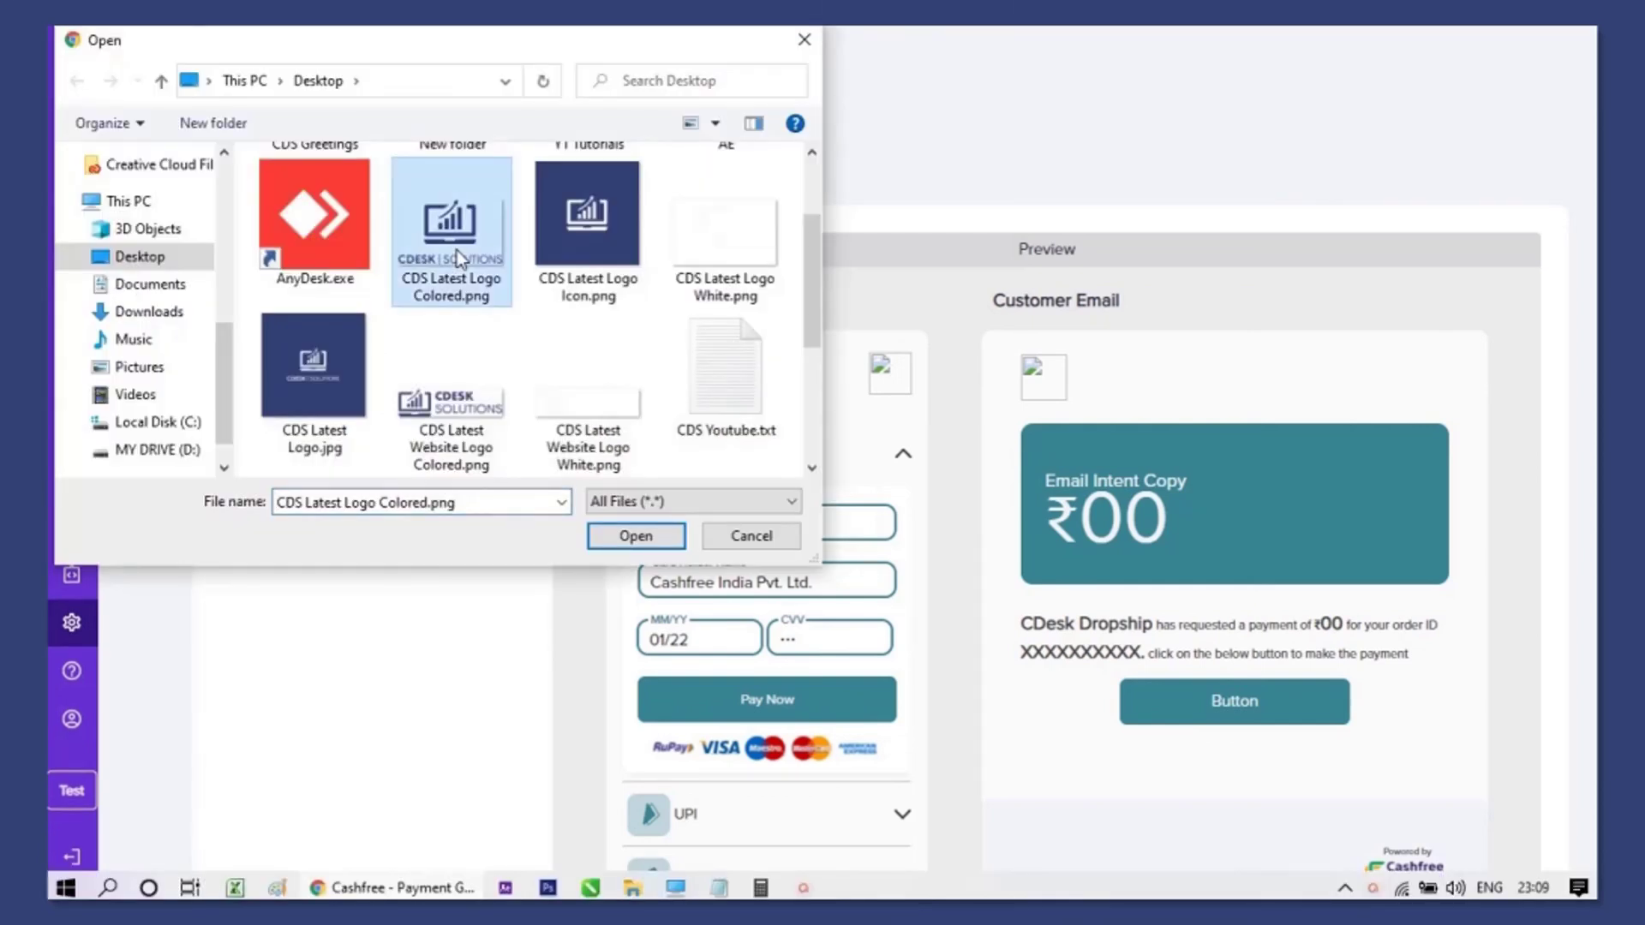
pyautogui.click(330, 382)
pyautogui.click(635, 542)
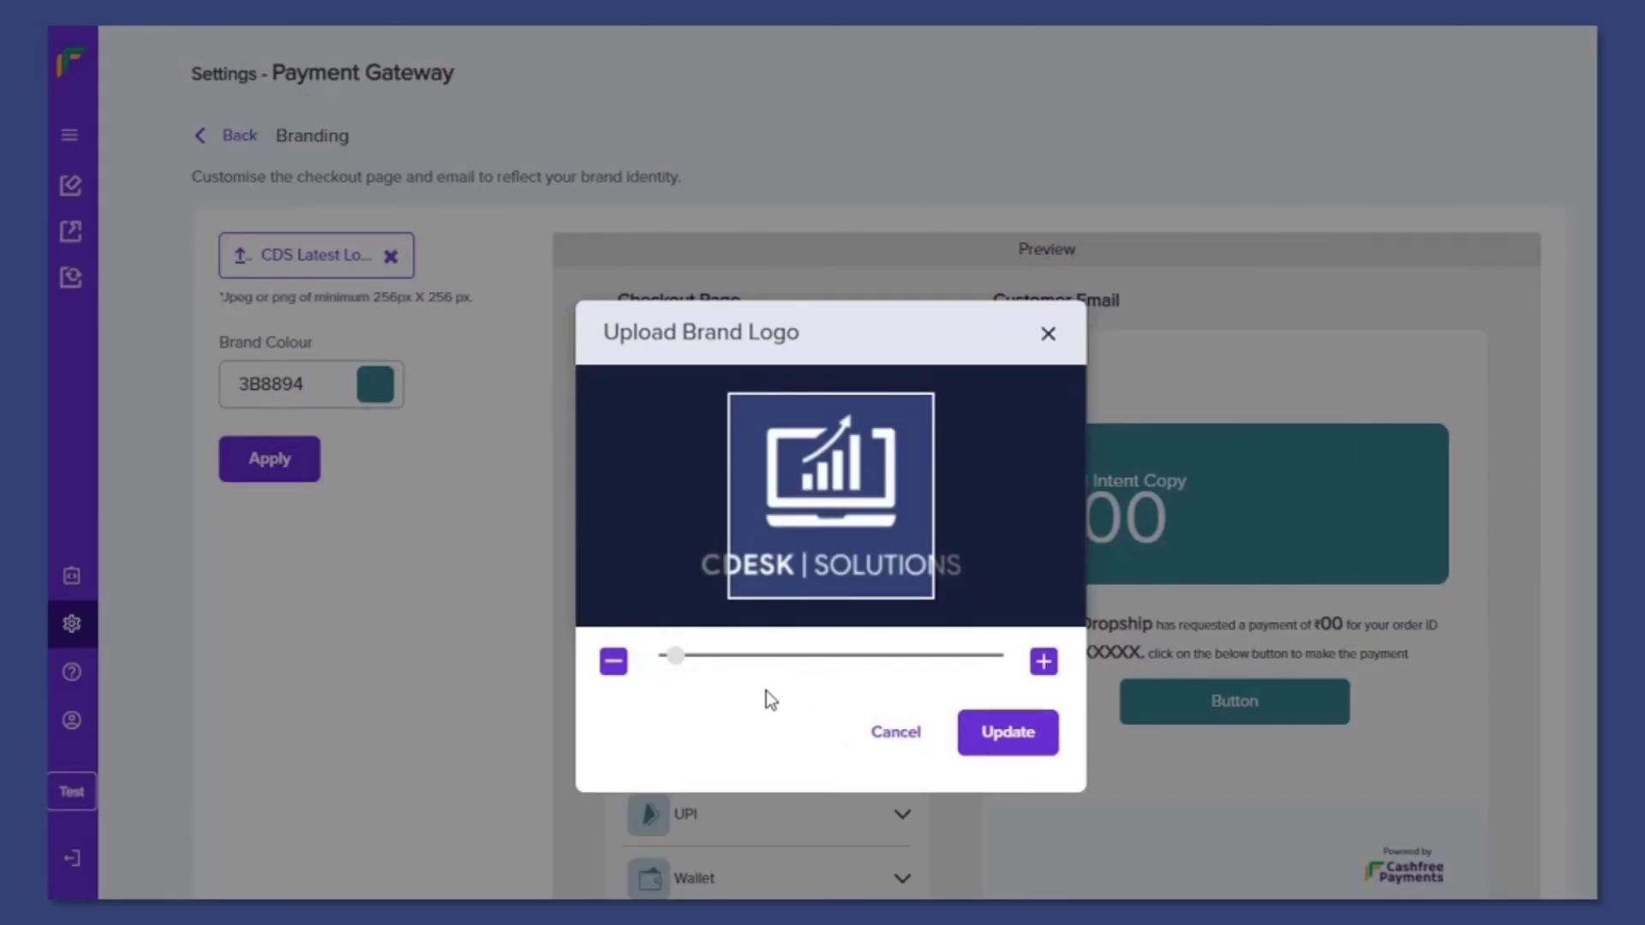
pyautogui.moveTo(671, 658); pyautogui.dragTo(627, 663)
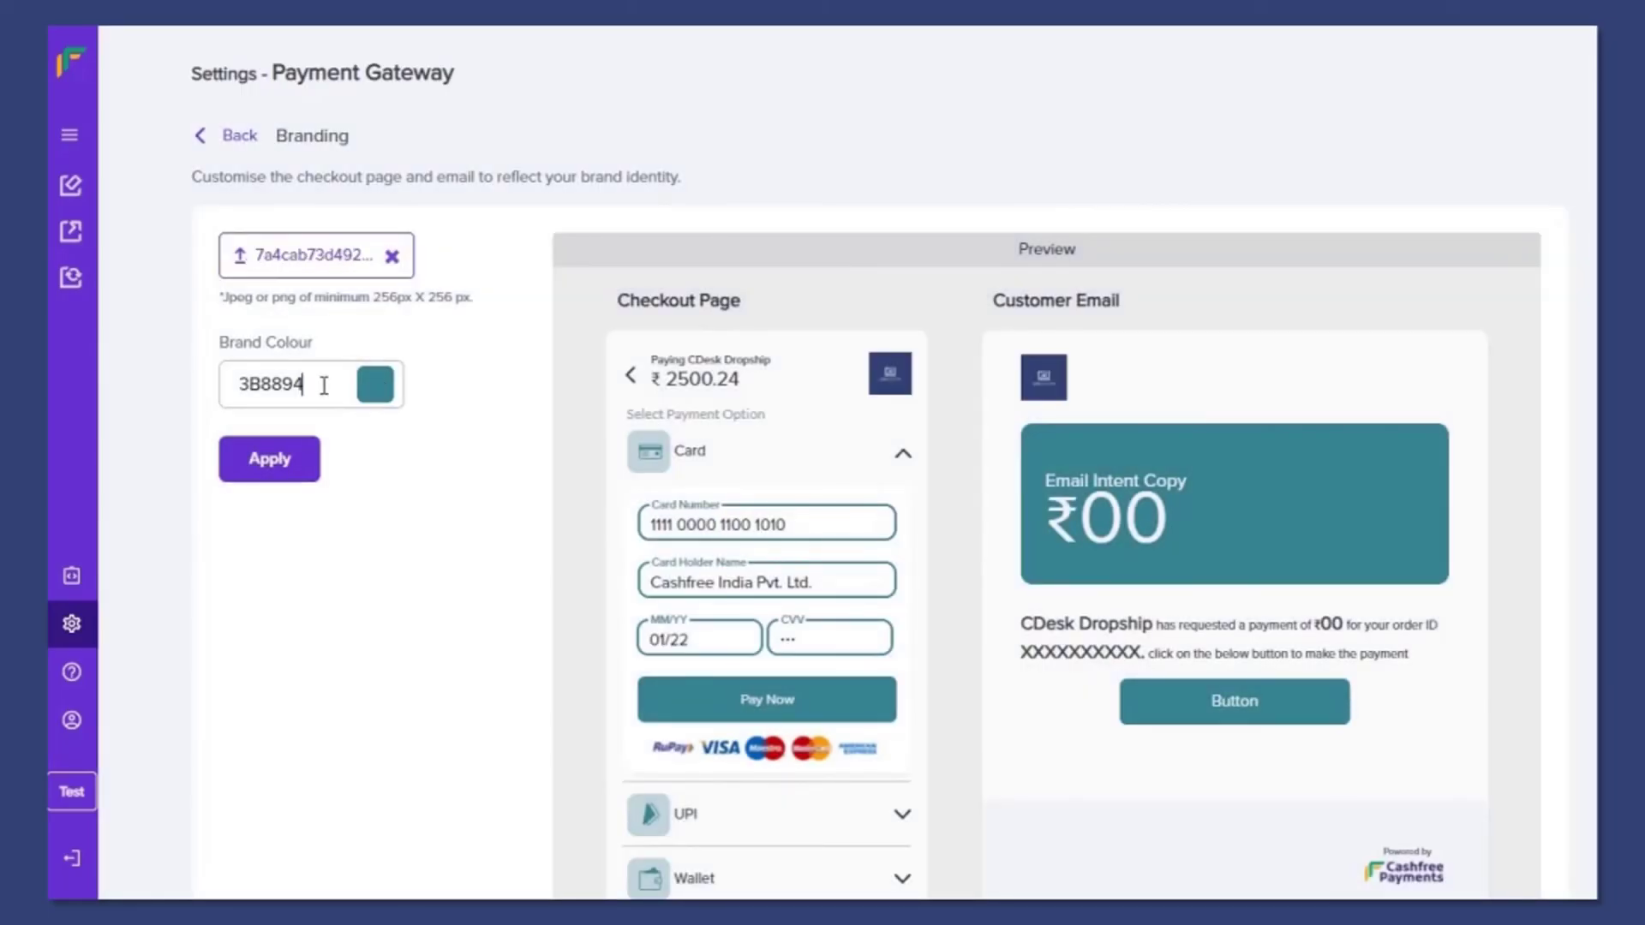
pyautogui.doubleClick(324, 386)
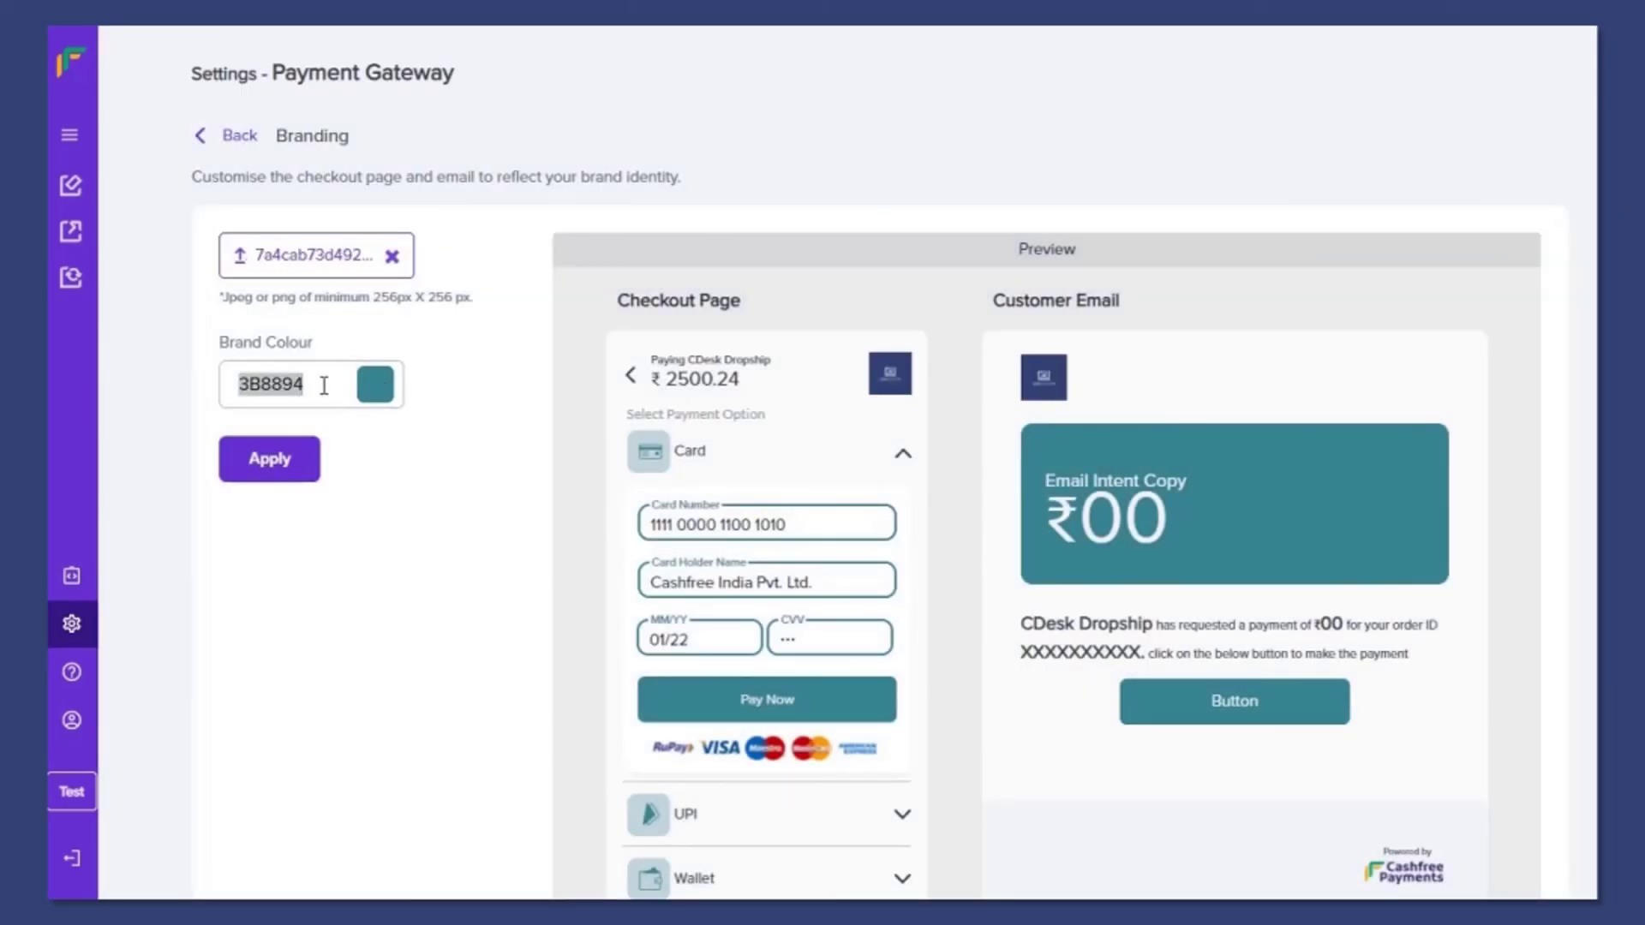
pyautogui.write('41578c')
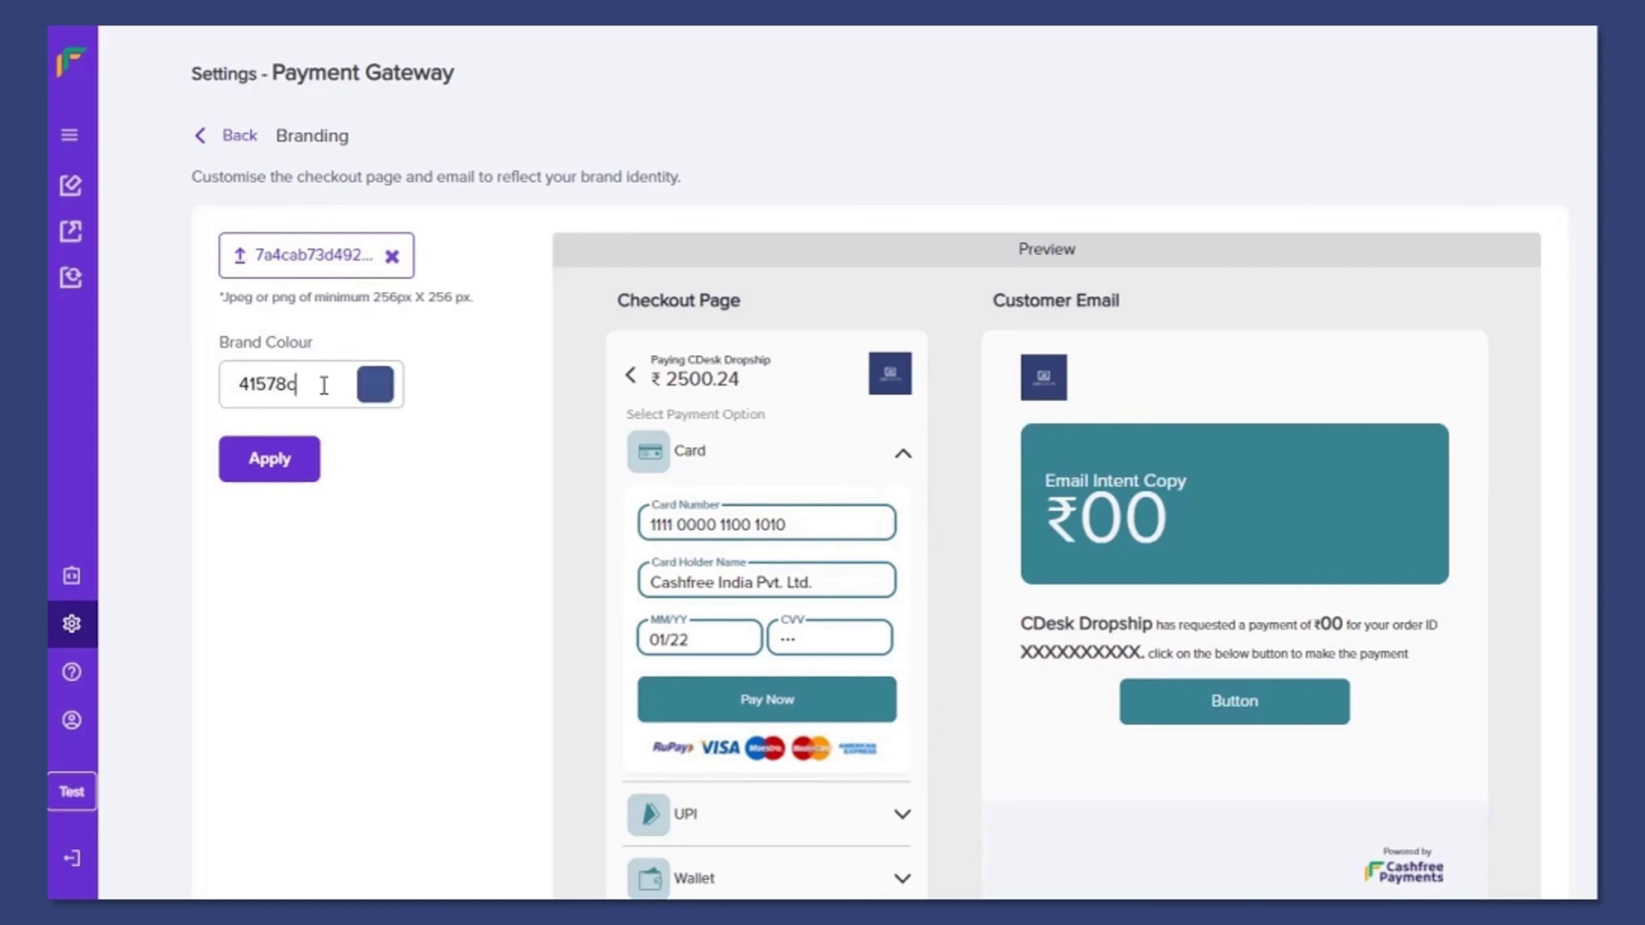